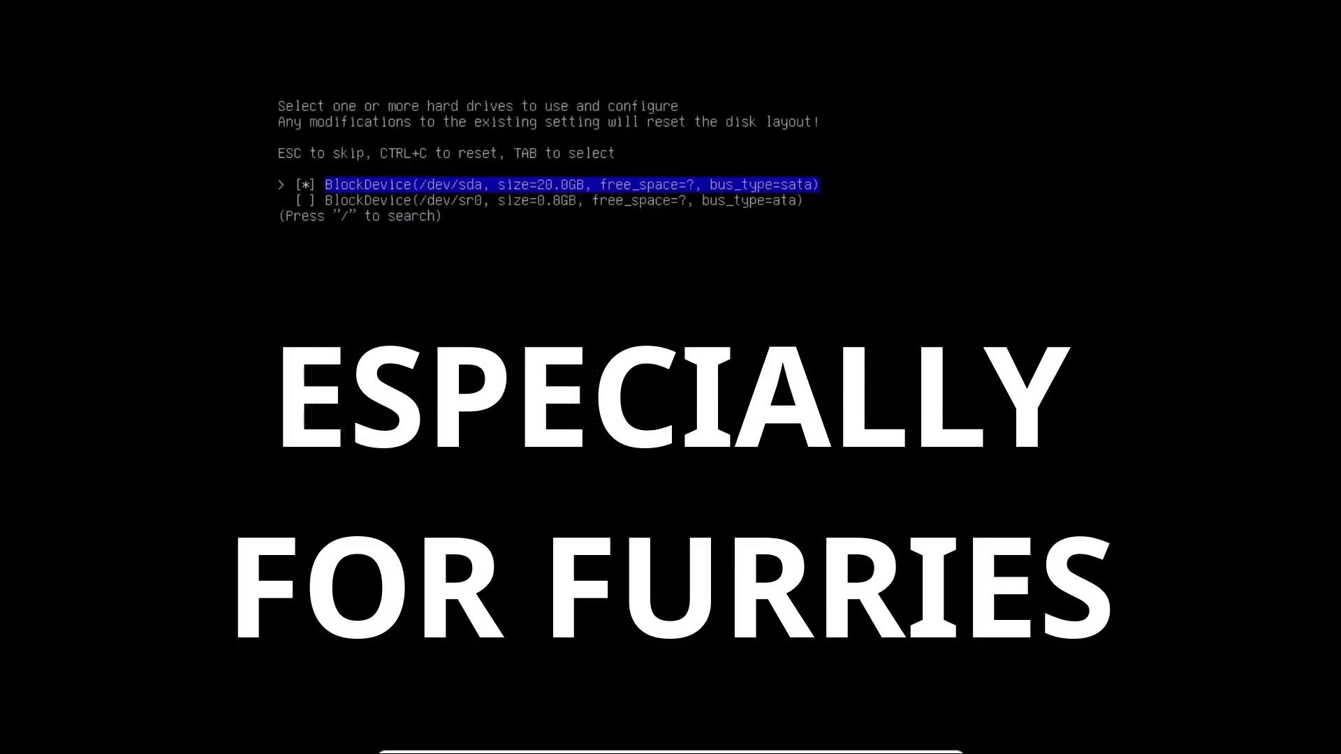
Step: In the Arch installer, choose to wipe the selected drive and pick ext4 as the filesystem
{"action": "key", "text": "Return"}
{"action": "key", "text": "Down"}
{"action": "key", "text": "Return"}
{"action": "key", "text": "Down"}
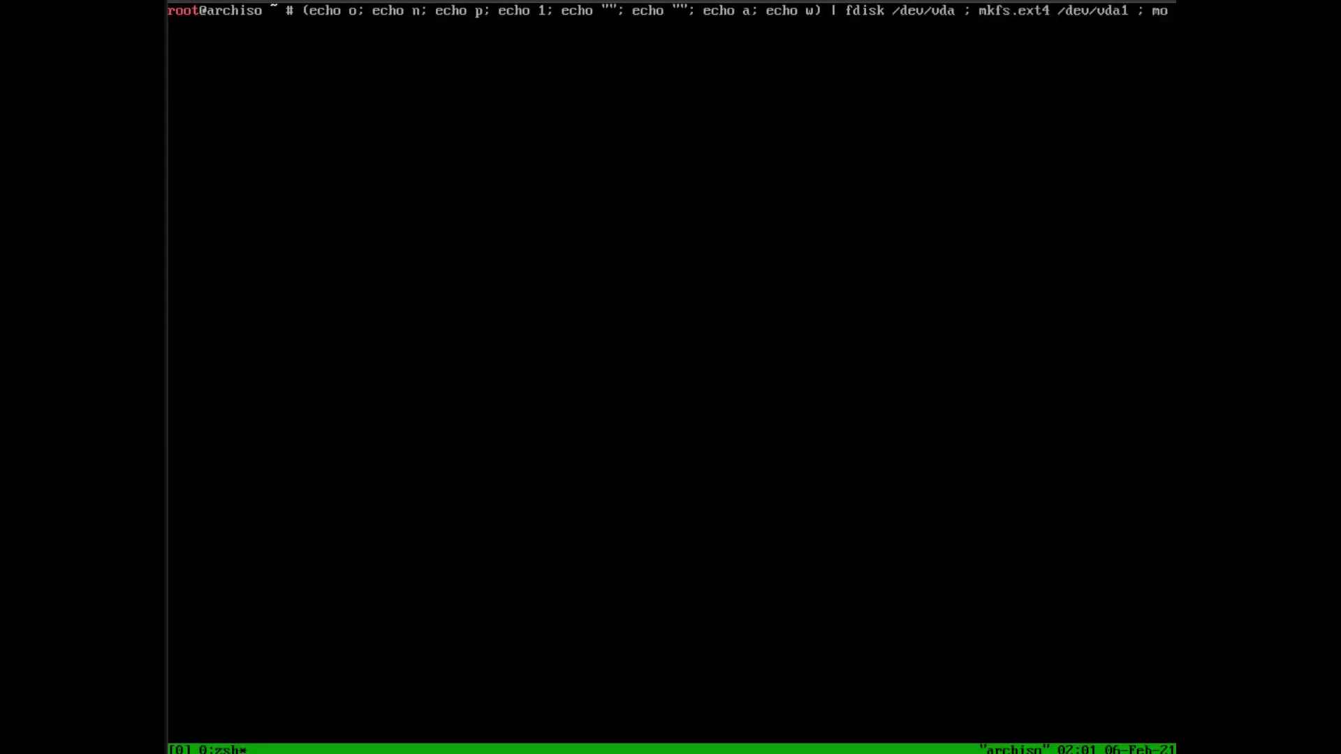
Step: Run the fdisk/format/base-install one-liner on /dev/vda and confirm with y
{"action": "type", "text": "unt /dev/vda1 /mnt ; pacstrap /mnt base linux grub nano reflector python neofetch networkmanager dhcpcd"}
{"action": "key", "text": "Return"}
{"action": "type", "text": "y"}
{"action": "key", "text": "Return"}
Step: Split a tmux pane and run genfstab plus arch-chroot setup with systemctl, reflector, grub-install and passwd
{"action": "key", "text": "ctrl+b"}
{"action": "key", "text": "percent"}
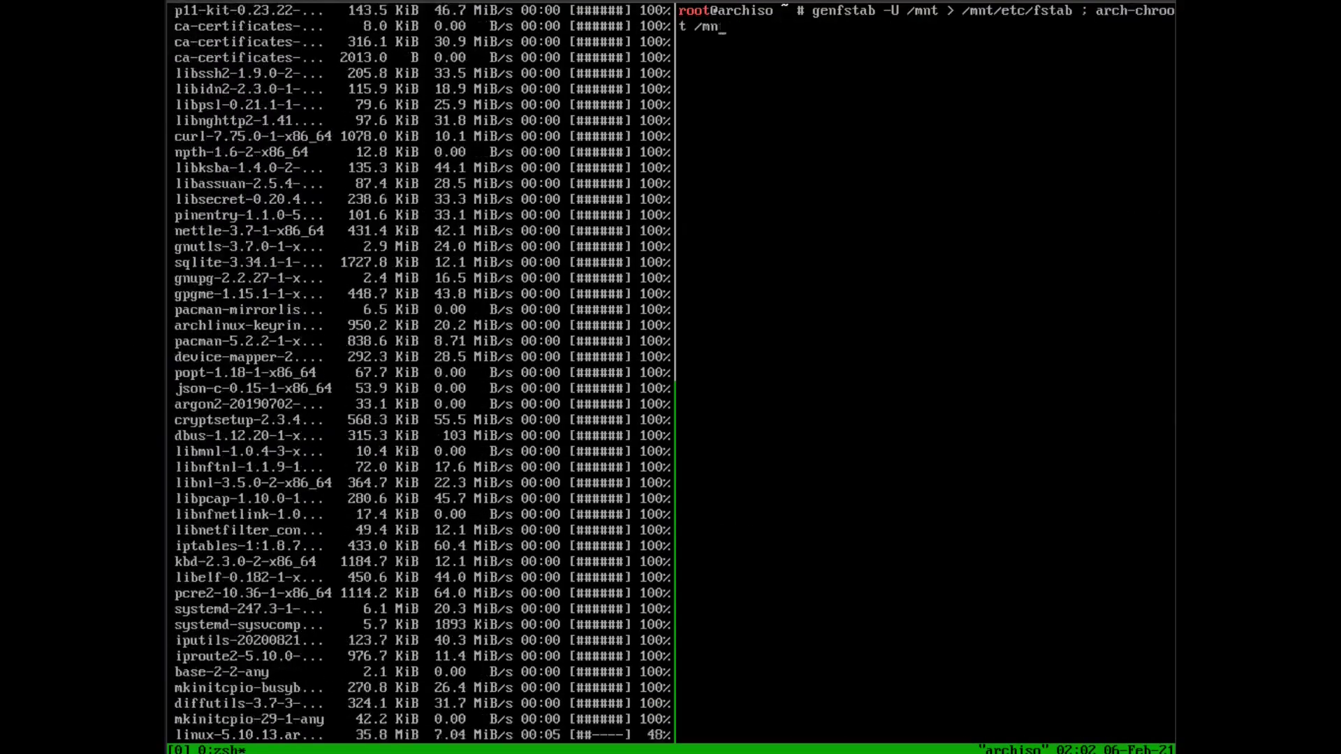
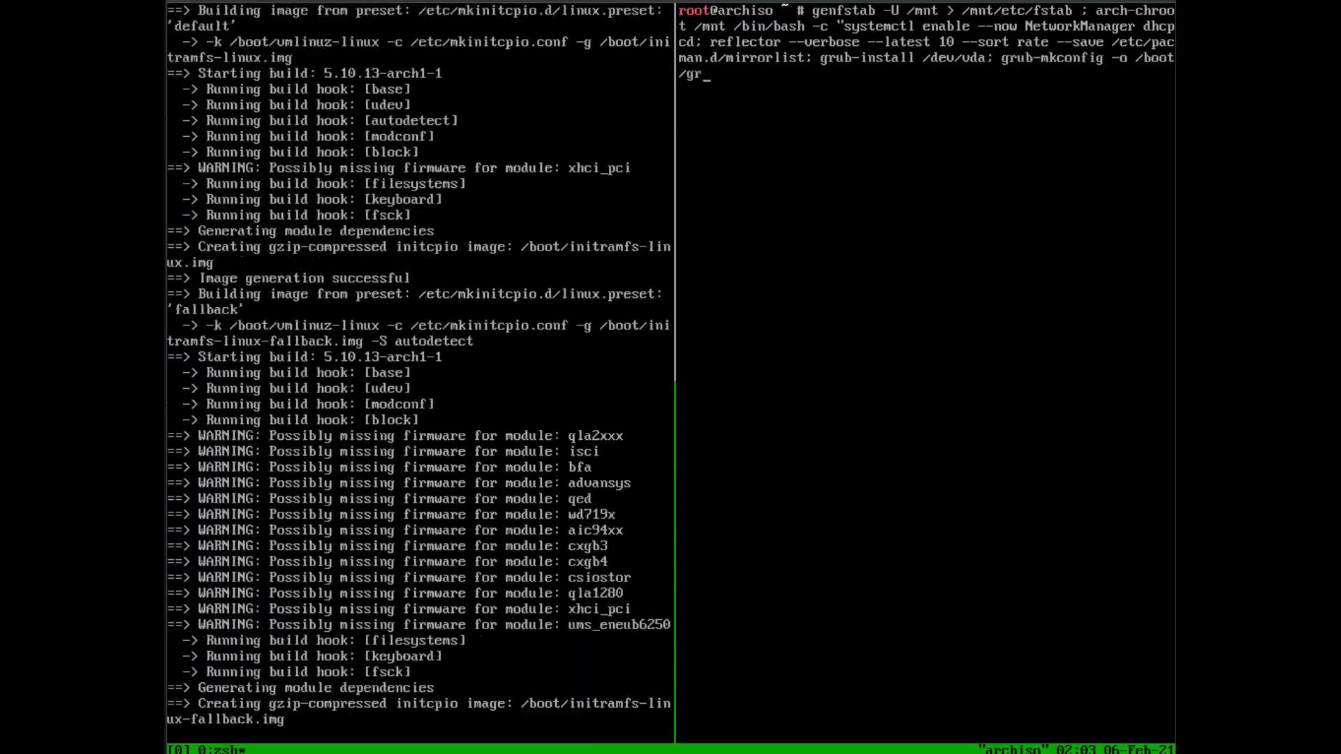
{"action": "key", "text": "Return"}
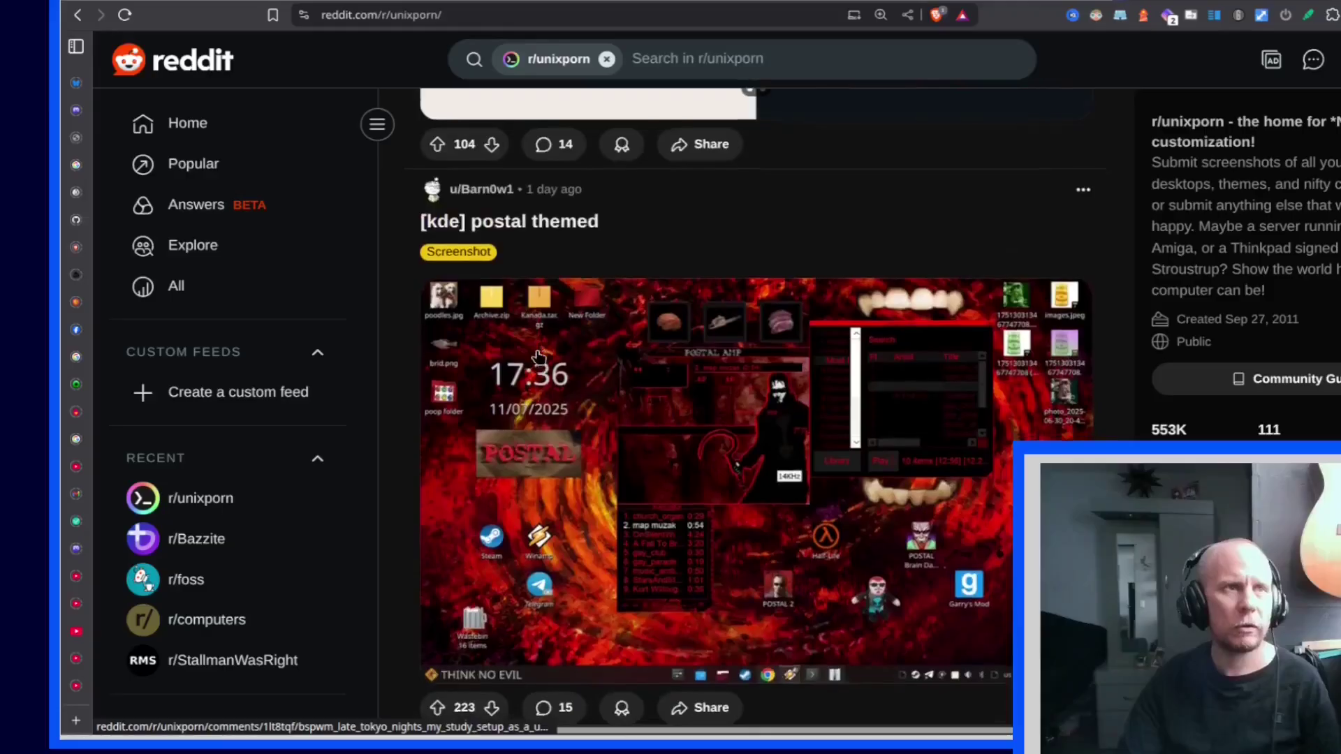
Step: Scroll to the bspwm post and page through its screenshot gallery to the last image
{"action": "scroll", "coordinate": [538, 356], "scroll_direction": "down", "scroll_amount": 9}
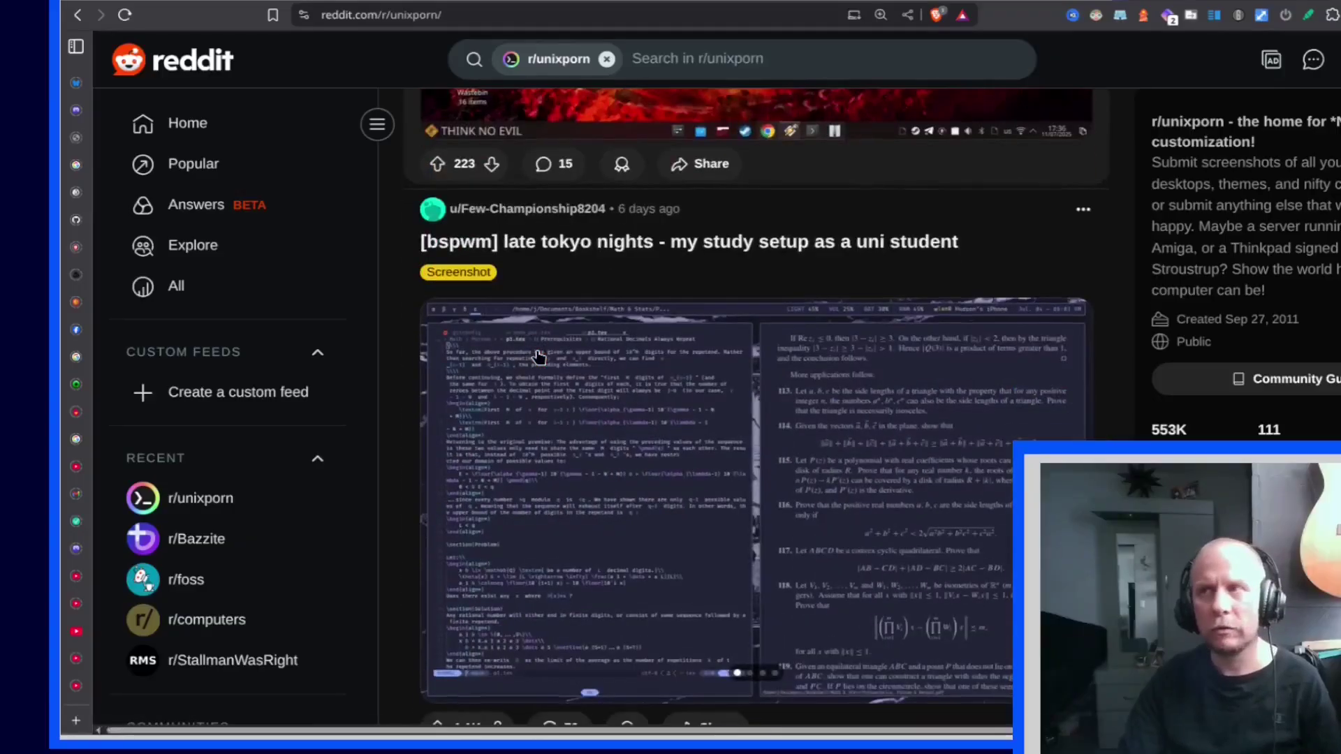
{"action": "left_click", "coordinate": [1065, 320]}
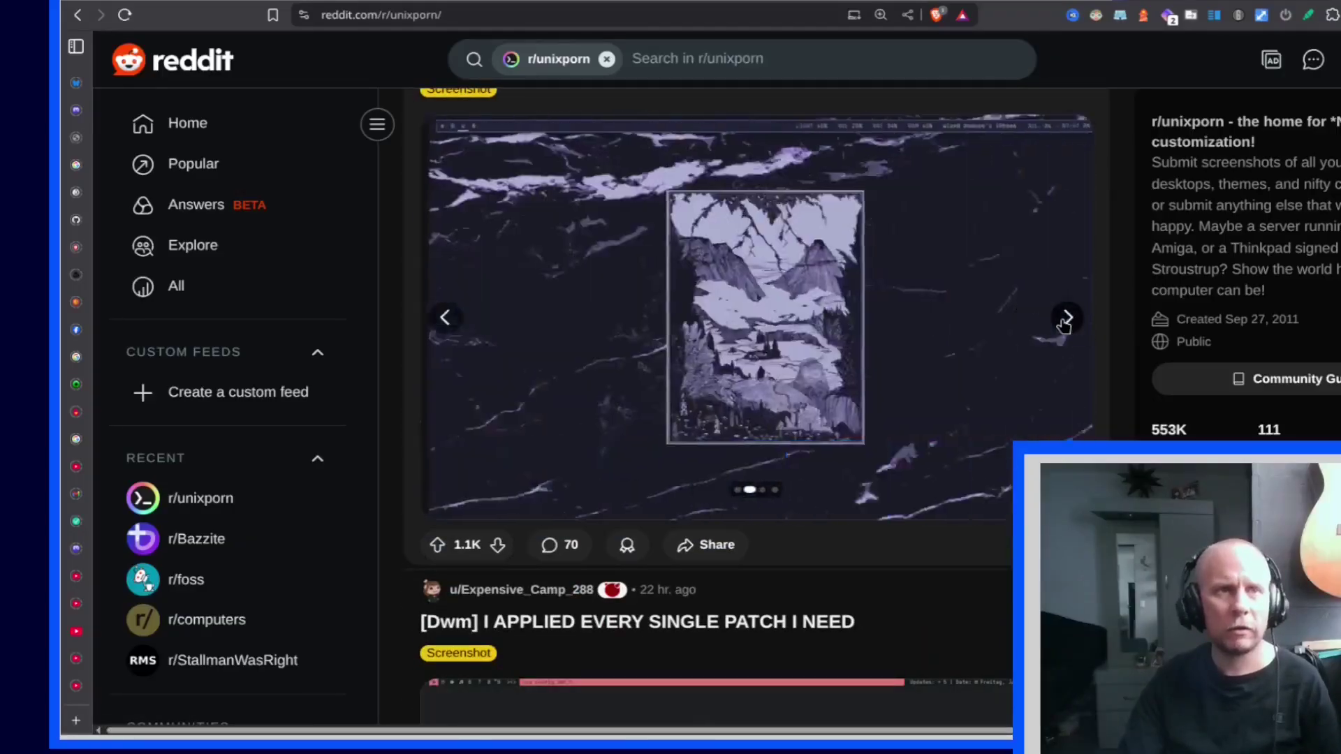
{"action": "left_click", "coordinate": [1065, 320]}
{"action": "left_click", "coordinate": [1066, 320]}
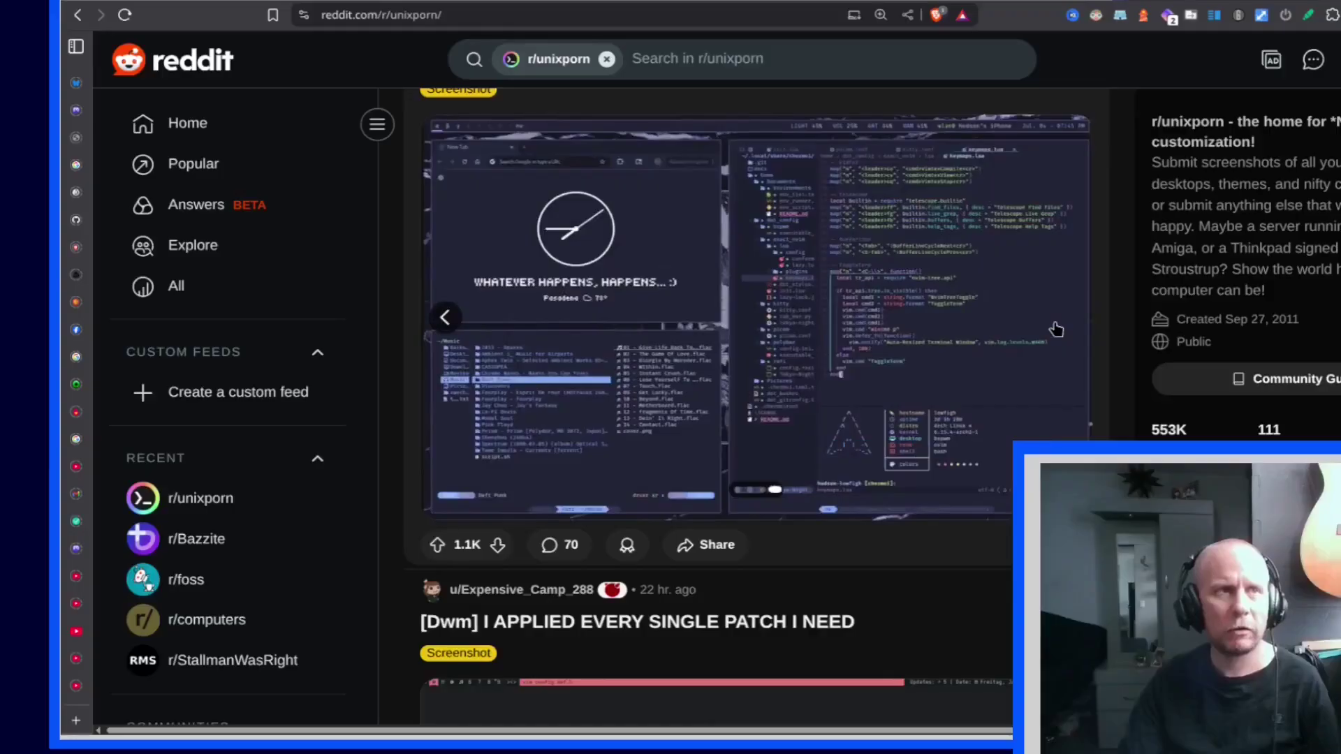
Step: Scroll on to the Dwm post and advance to its third screenshot
{"action": "scroll", "coordinate": [1013, 342], "scroll_direction": "down", "scroll_amount": 5}
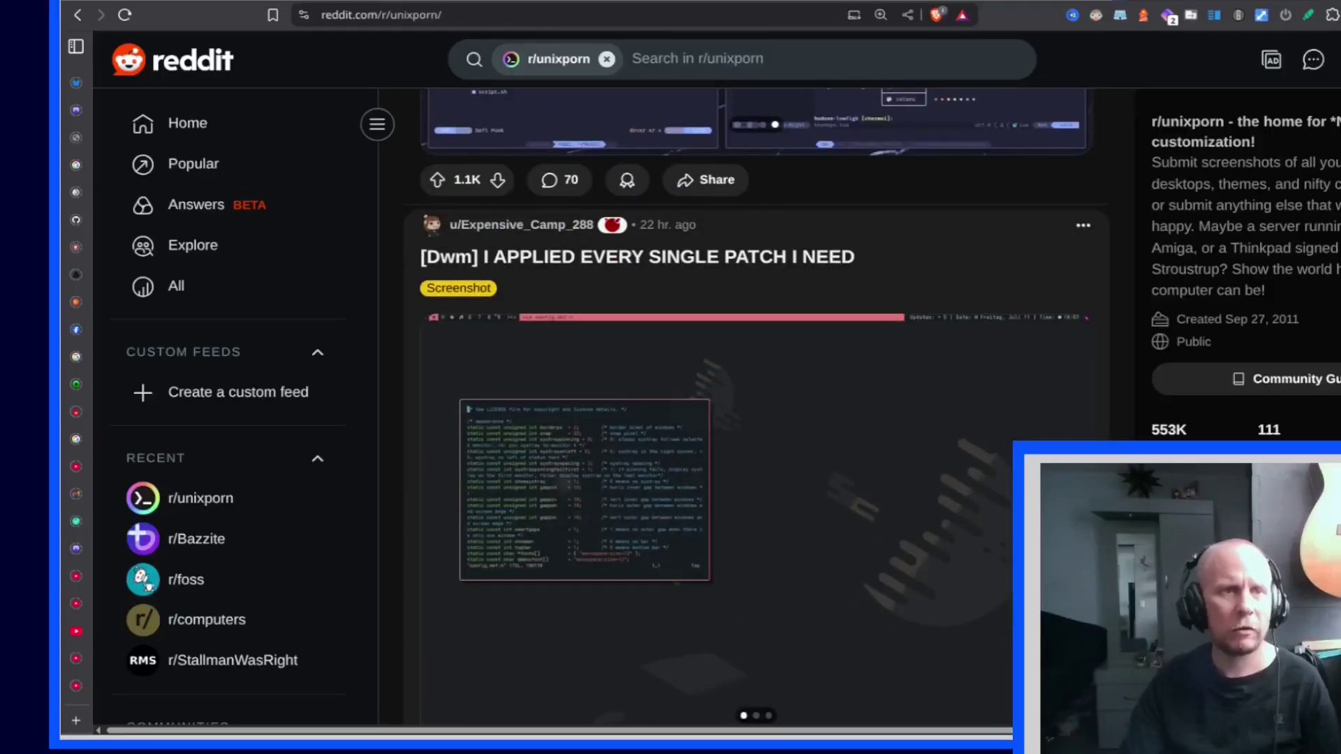
{"action": "scroll", "coordinate": [754, 419], "scroll_direction": "down", "scroll_amount": 1}
{"action": "left_click", "coordinate": [1067, 437]}
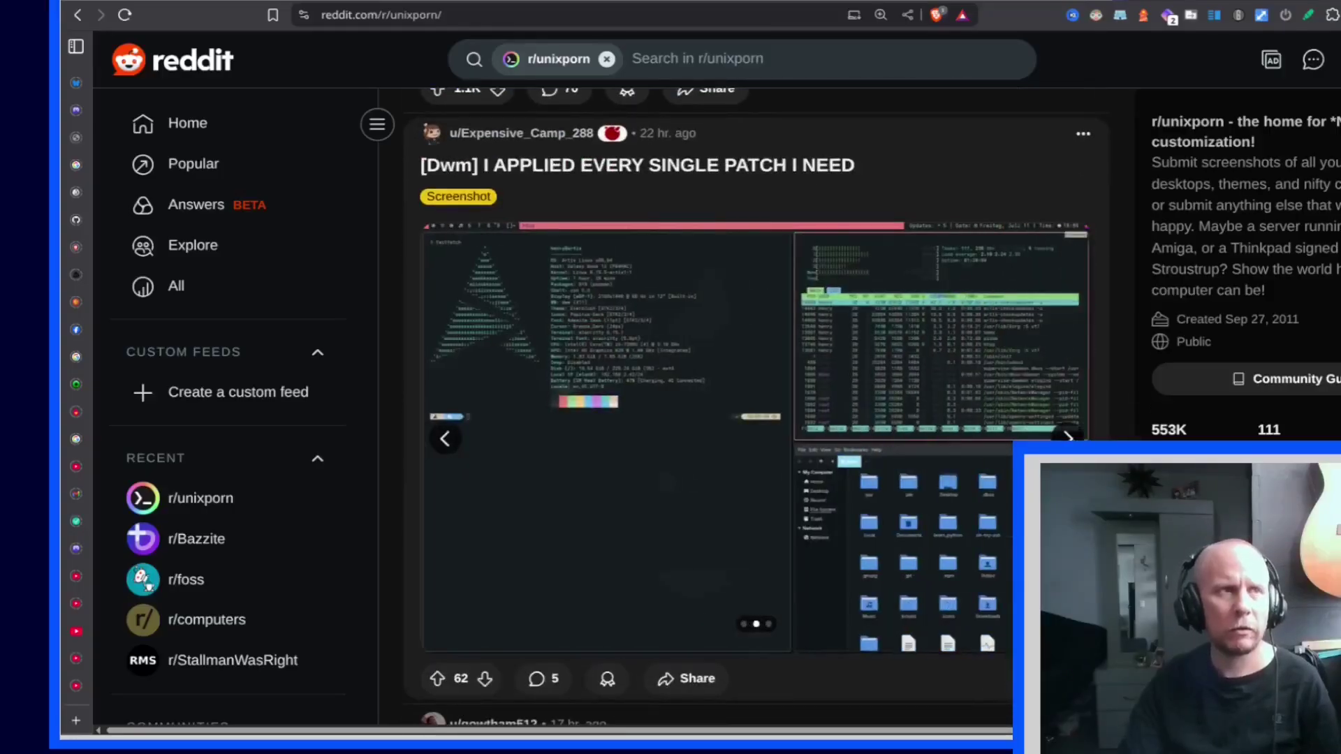
{"action": "left_click", "coordinate": [1067, 437]}
Step: Scroll down the feed to the Cinnamon Linux Mint rice post
{"action": "scroll", "coordinate": [986, 454], "scroll_direction": "down", "scroll_amount": 1}
{"action": "scroll", "coordinate": [985, 454], "scroll_direction": "down", "scroll_amount": 3}
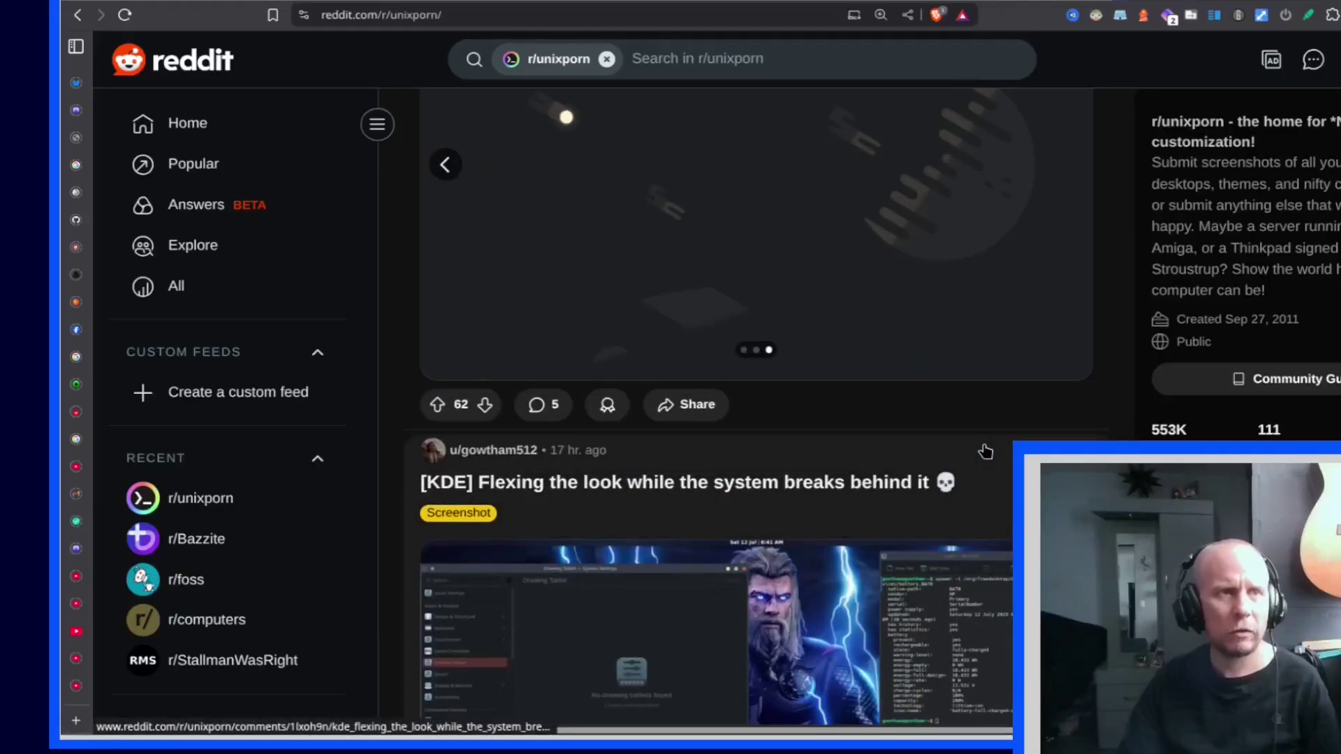
{"action": "scroll", "coordinate": [986, 453], "scroll_direction": "down", "scroll_amount": 15}
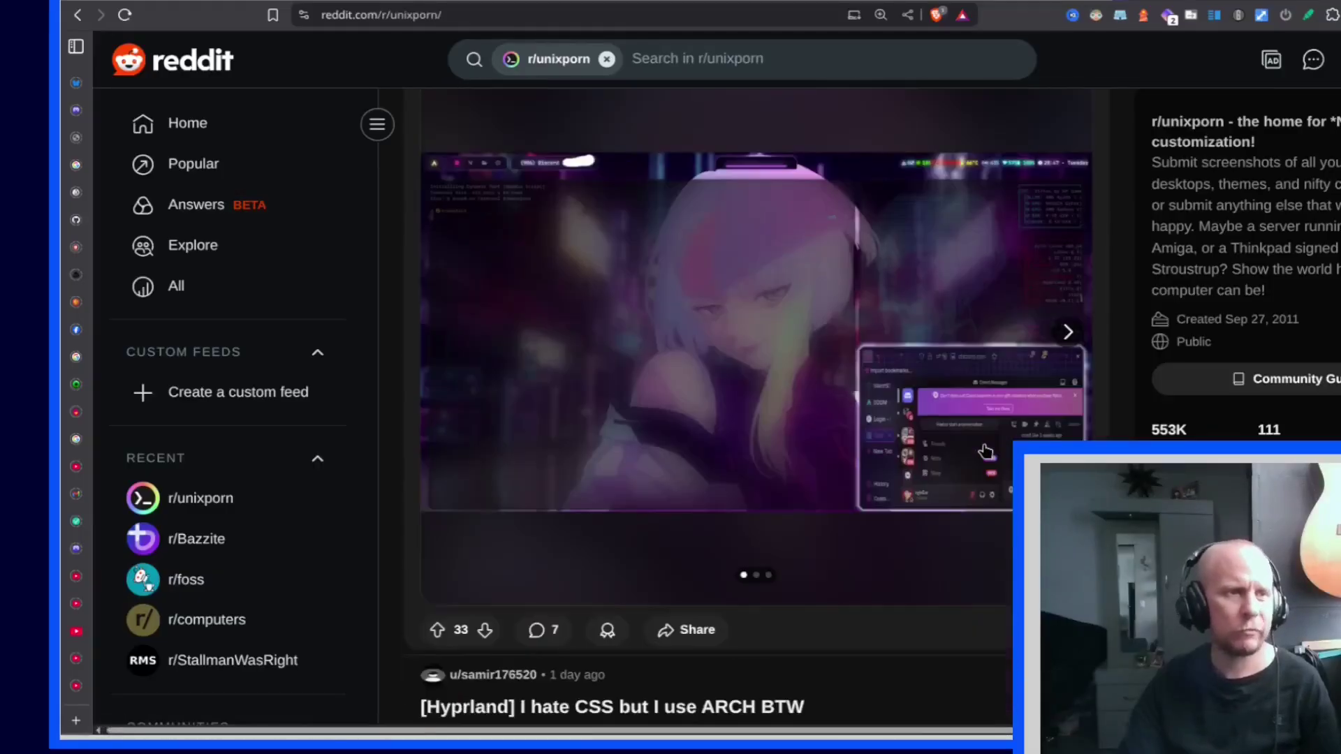
{"action": "scroll", "coordinate": [986, 453], "scroll_direction": "up", "scroll_amount": 3}
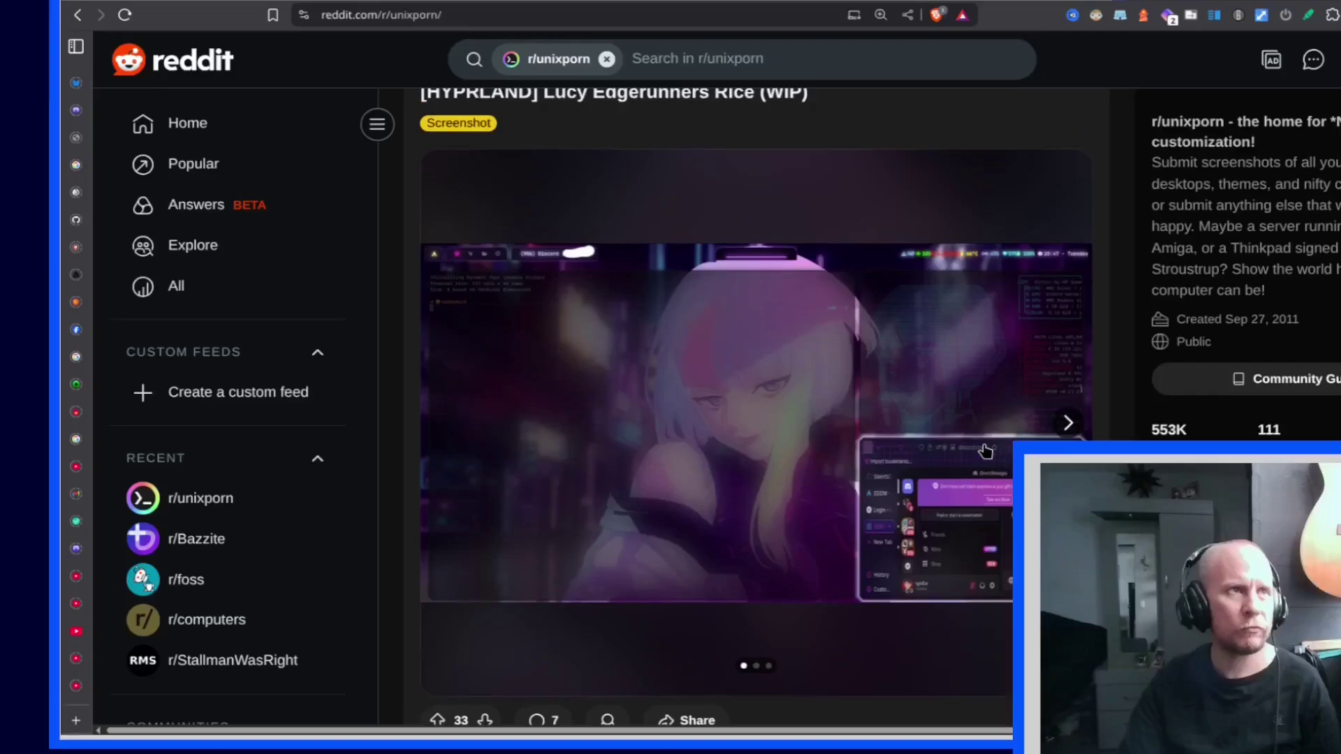
{"action": "scroll", "coordinate": [986, 452], "scroll_direction": "down", "scroll_amount": 9}
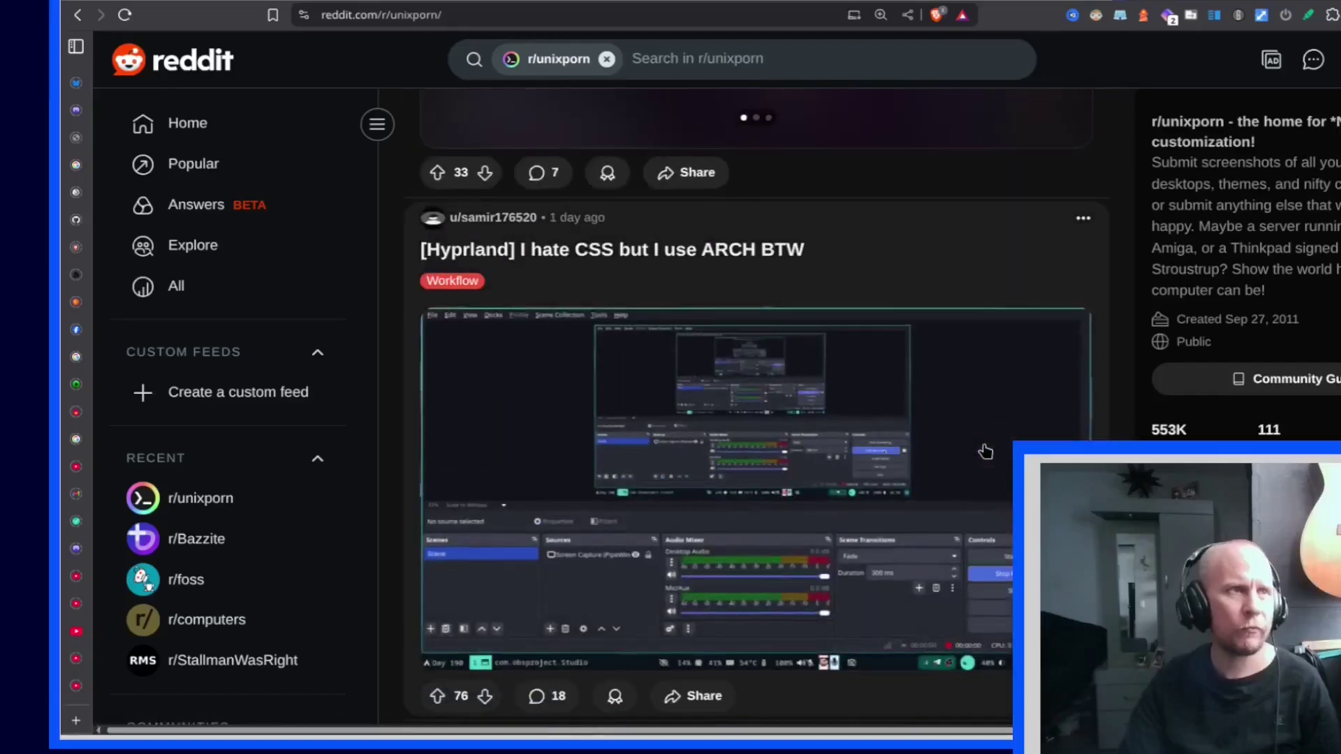
{"action": "scroll", "coordinate": [986, 453], "scroll_direction": "down", "scroll_amount": 12}
{"action": "scroll", "coordinate": [986, 453], "scroll_direction": "down", "scroll_amount": 9}
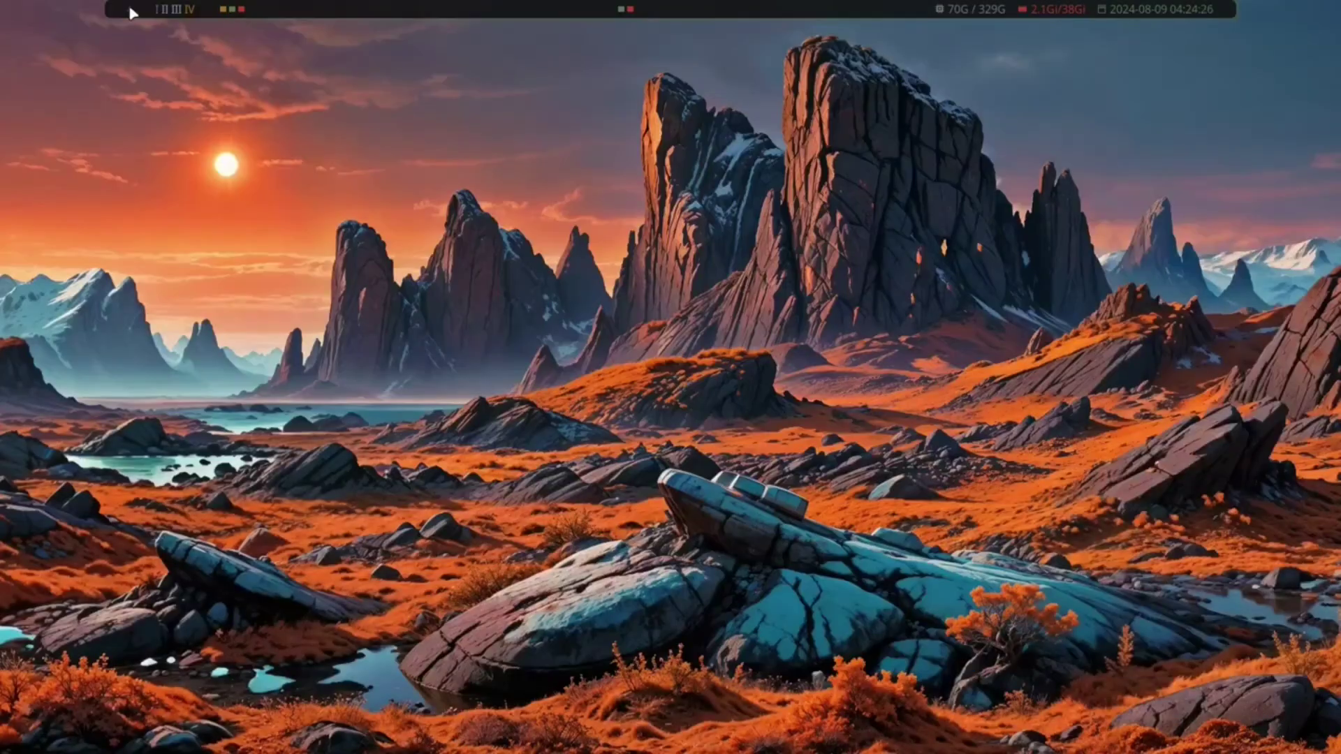
Step: Browse the PDF folders, open a Python PDF, then close it and leave the directory prompt
{"action": "key", "text": "super+r"}
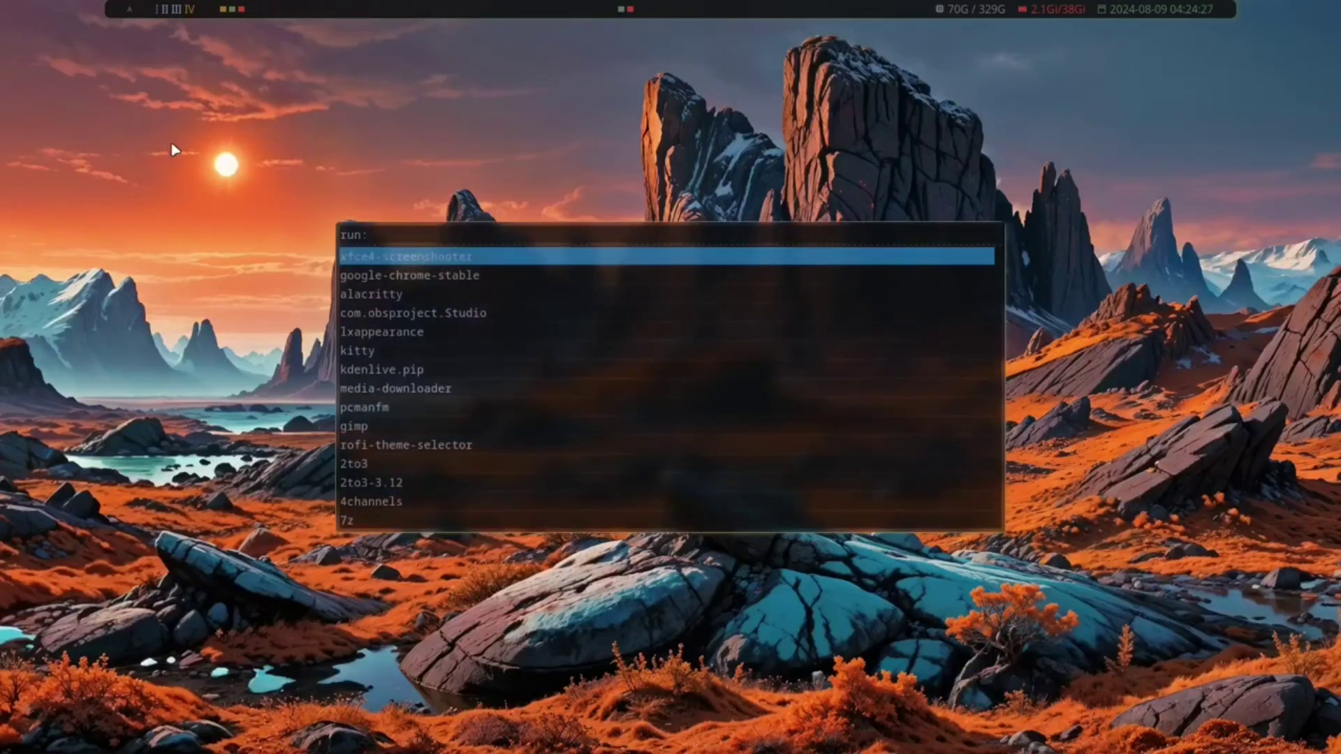
{"action": "key", "text": "Down"}
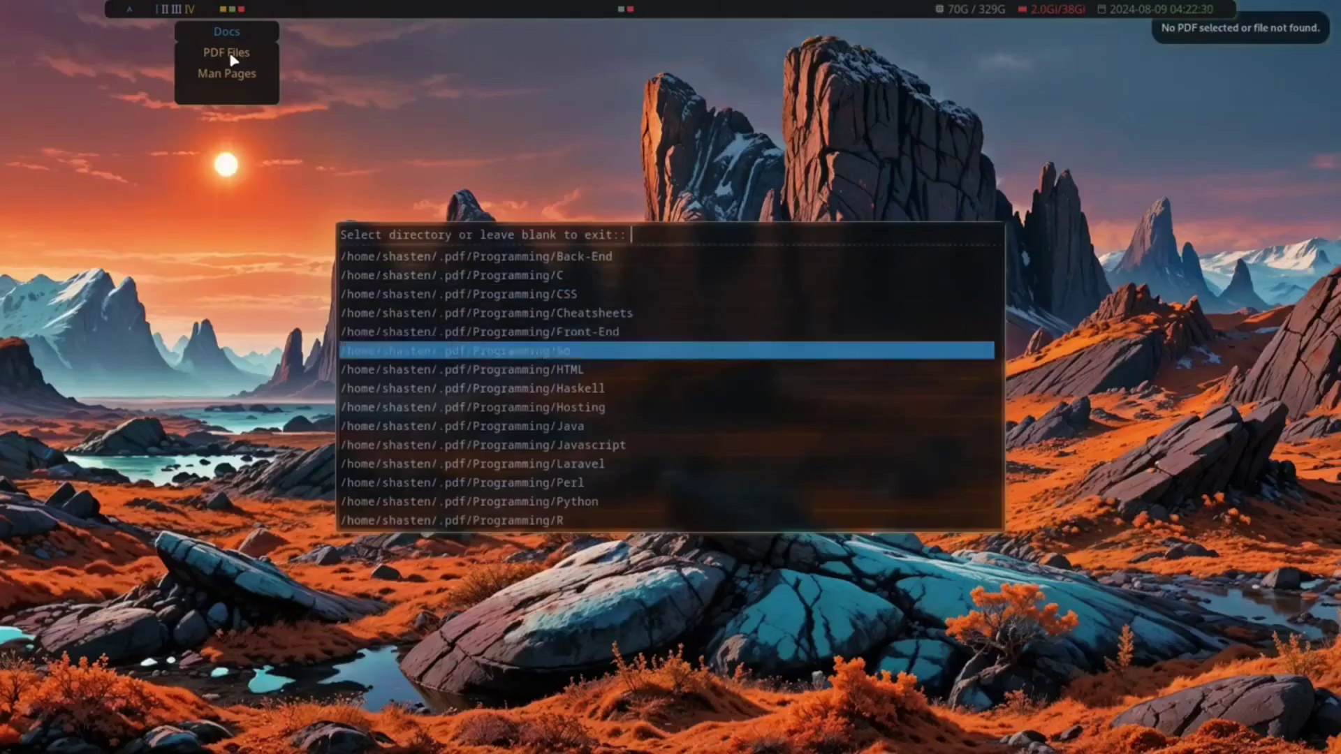
{"action": "key", "text": "Down"}
{"action": "key", "text": "Down"}
{"action": "key", "text": "Down"}
{"action": "key", "text": "Down"}
{"action": "key", "text": "Down"}
{"action": "key", "text": "Down"}
{"action": "key", "text": "Down"}
{"action": "key", "text": "Down"}
{"action": "key", "text": "Return"}
{"action": "key", "text": "Down"}
{"action": "key", "text": "Down"}
{"action": "key", "text": "Down"}
{"action": "key", "text": "Down"}
{"action": "key", "text": "Down"}
{"action": "key", "text": "Return"}
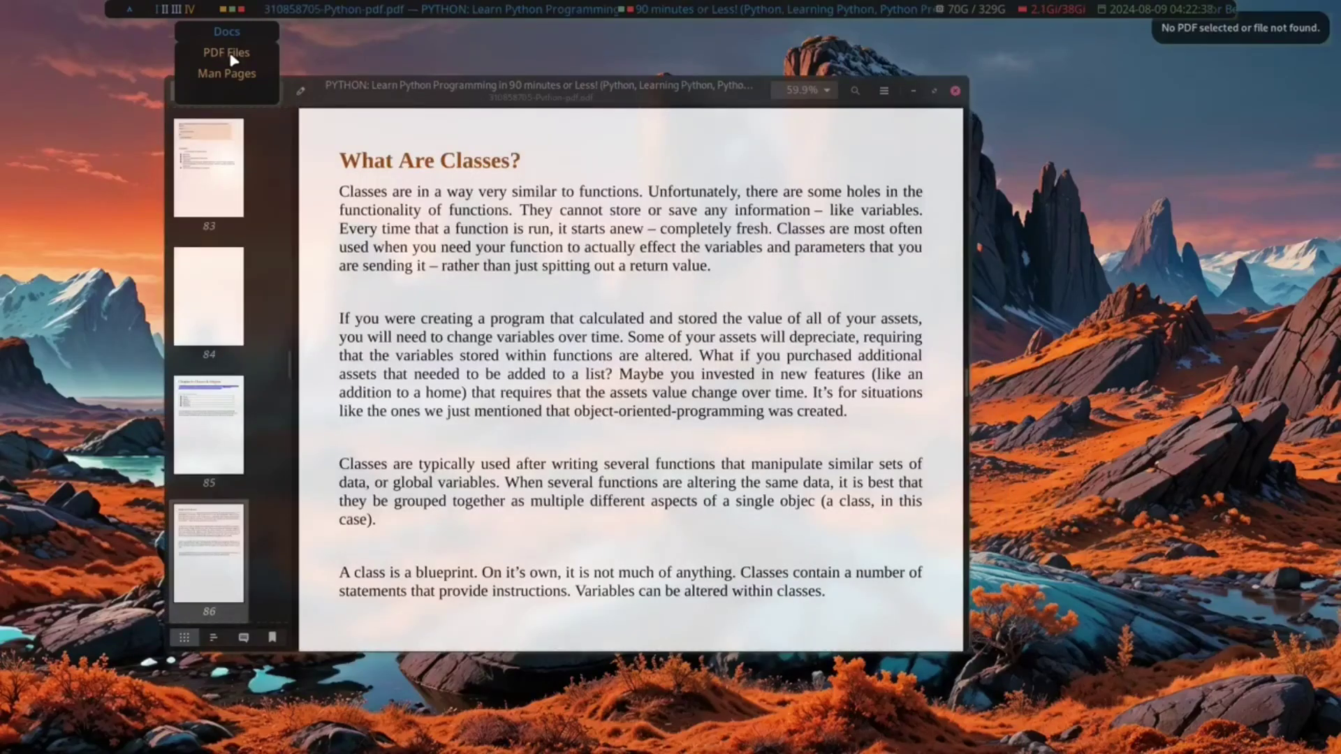
{"action": "left_click", "coordinate": [955, 91]}
{"action": "key", "text": "Escape"}
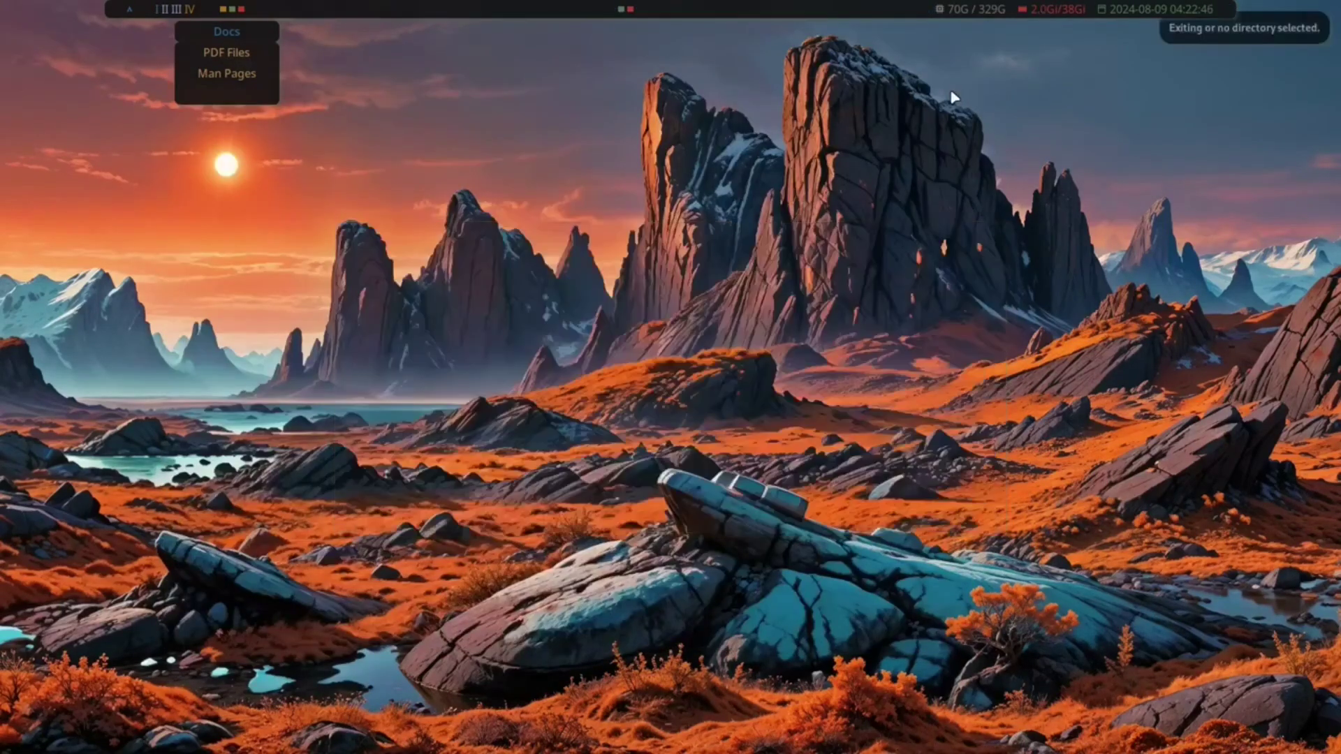
Step: Search man pages for 'pe', open pekwm as a PDF, and drag its window to the centre
{"action": "left_click", "coordinate": [227, 74]}
{"action": "key", "text": "Down"}
{"action": "key", "text": "Return"}
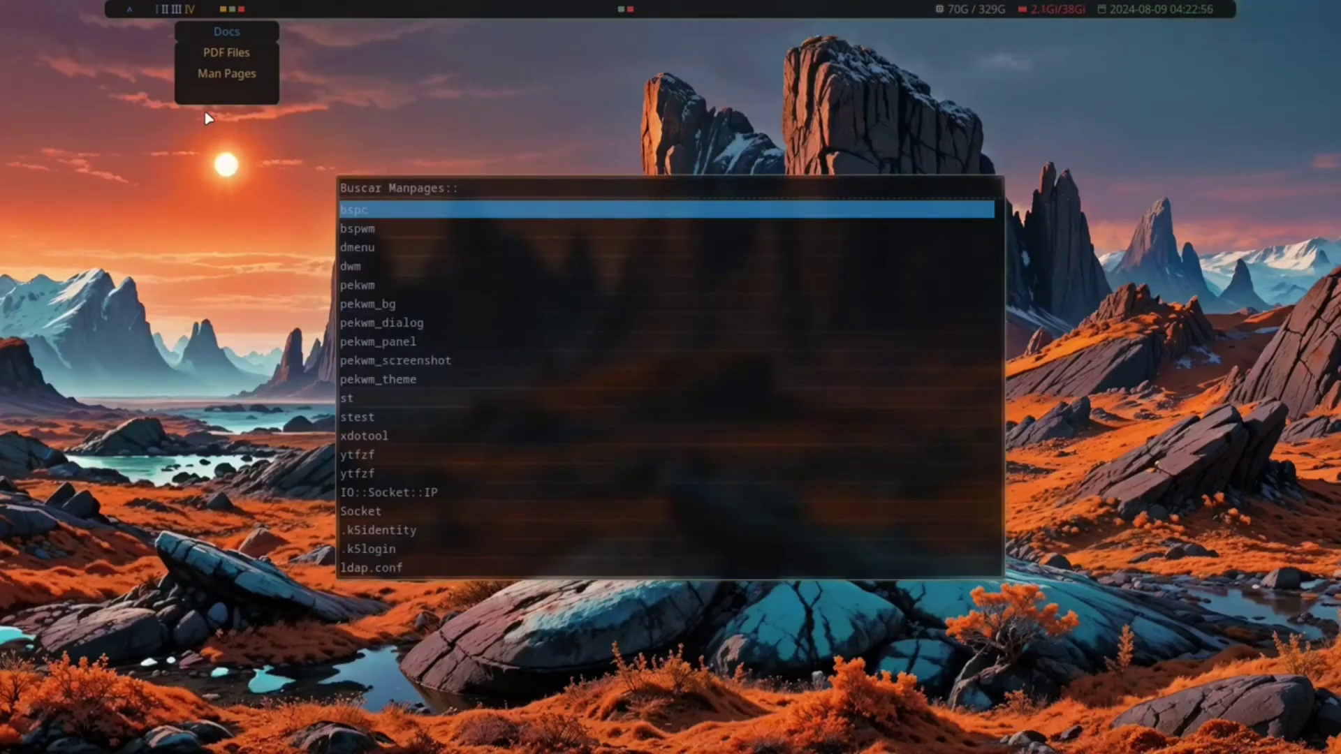
{"action": "type", "text": "pe"}
{"action": "key", "text": "Return"}
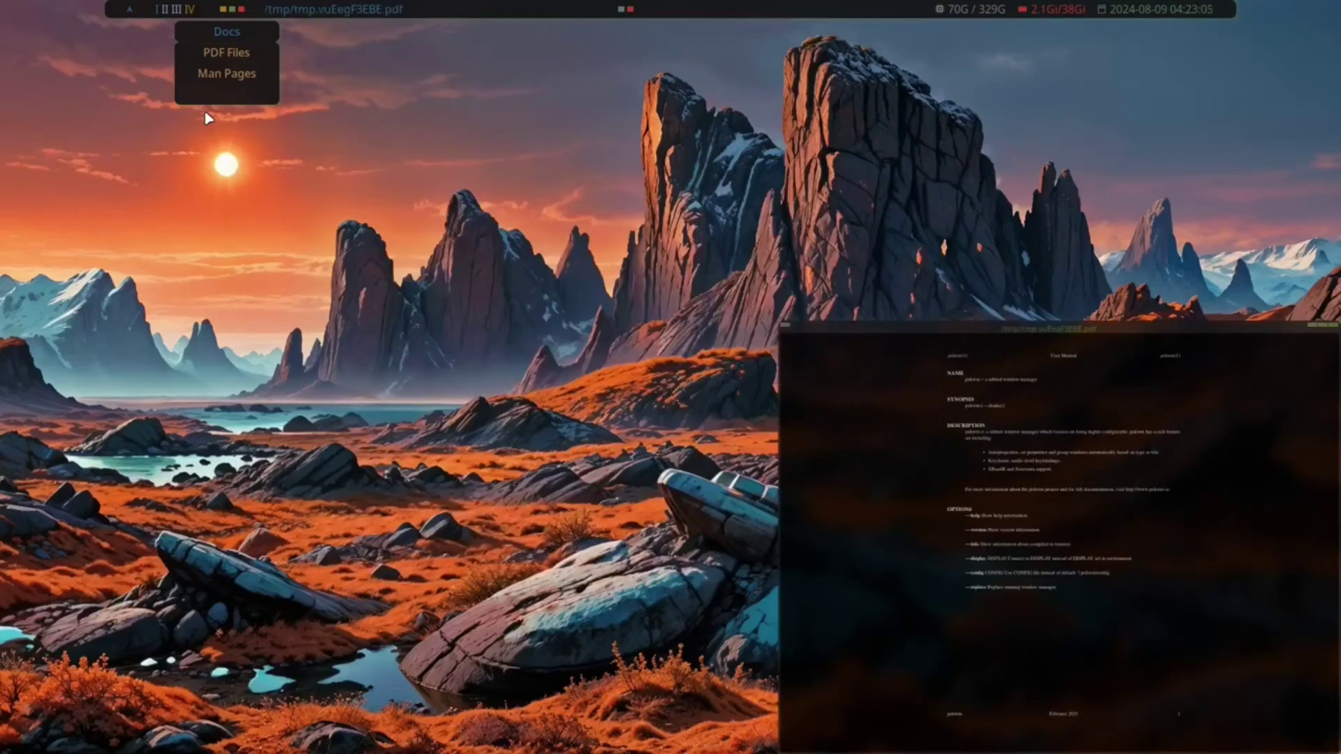
{"action": "left_click_drag", "start_coordinate": [929, 334], "coordinate": [478, 123]}
{"action": "scroll", "coordinate": [564, 294], "scroll_direction": "down", "scroll_amount": 5}
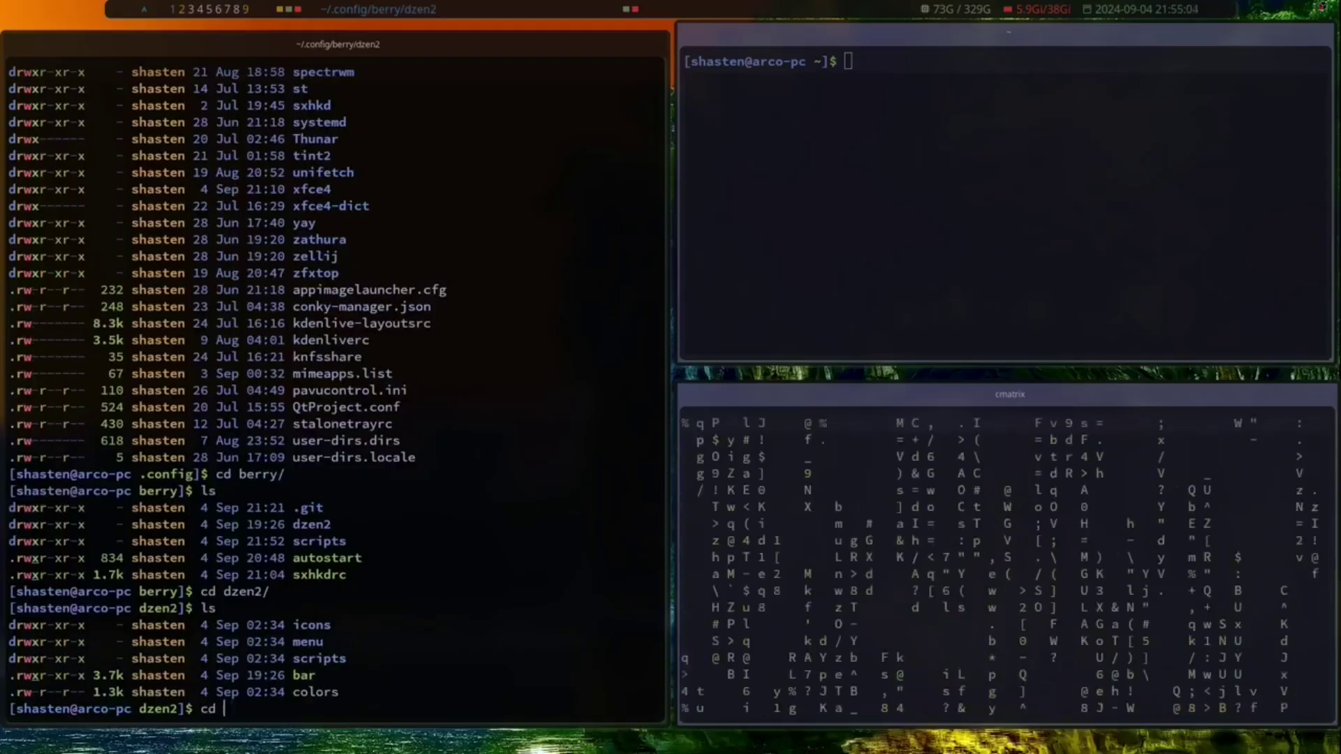
Step: Open the dzen2 bar script with 'v bar', move down through it, then close the bottom terminal
{"action": "key", "text": "BackSpace"}
{"action": "key", "text": "BackSpace"}
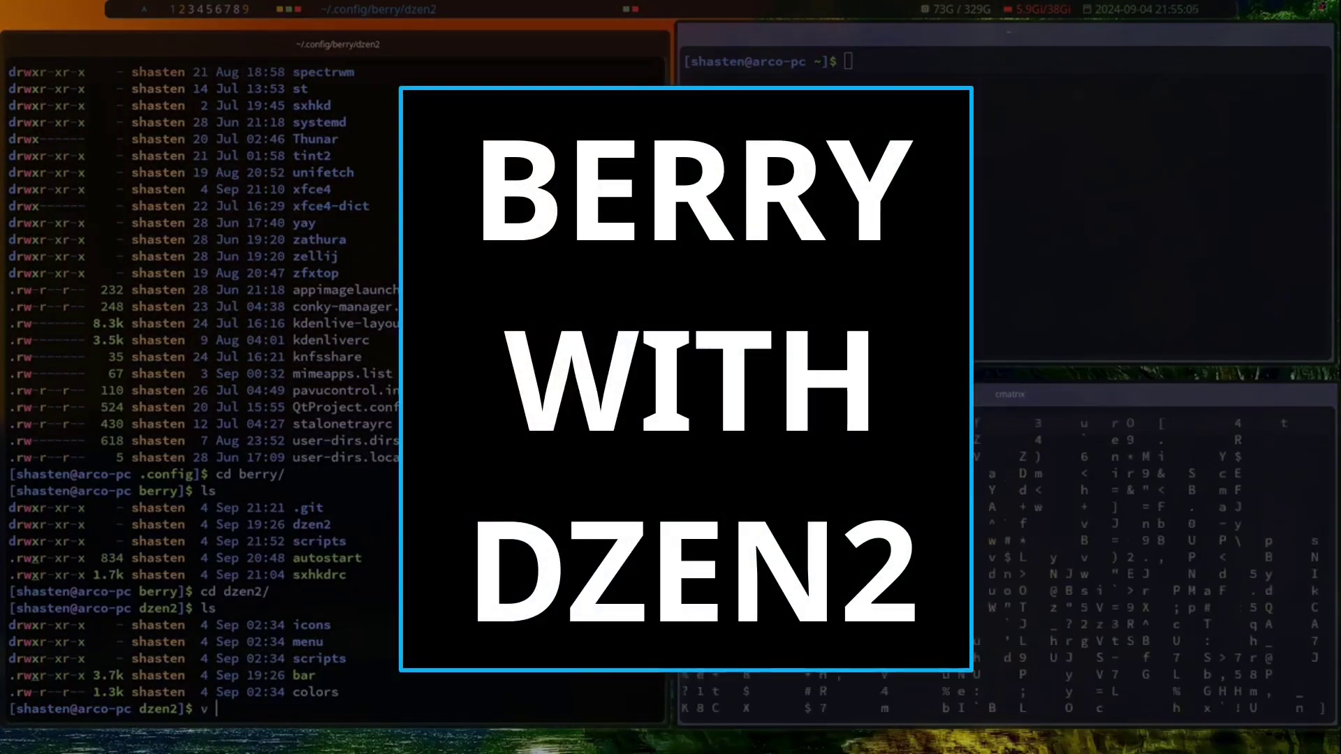
{"action": "type", "text": "v bar"}
{"action": "key", "text": "Return"}
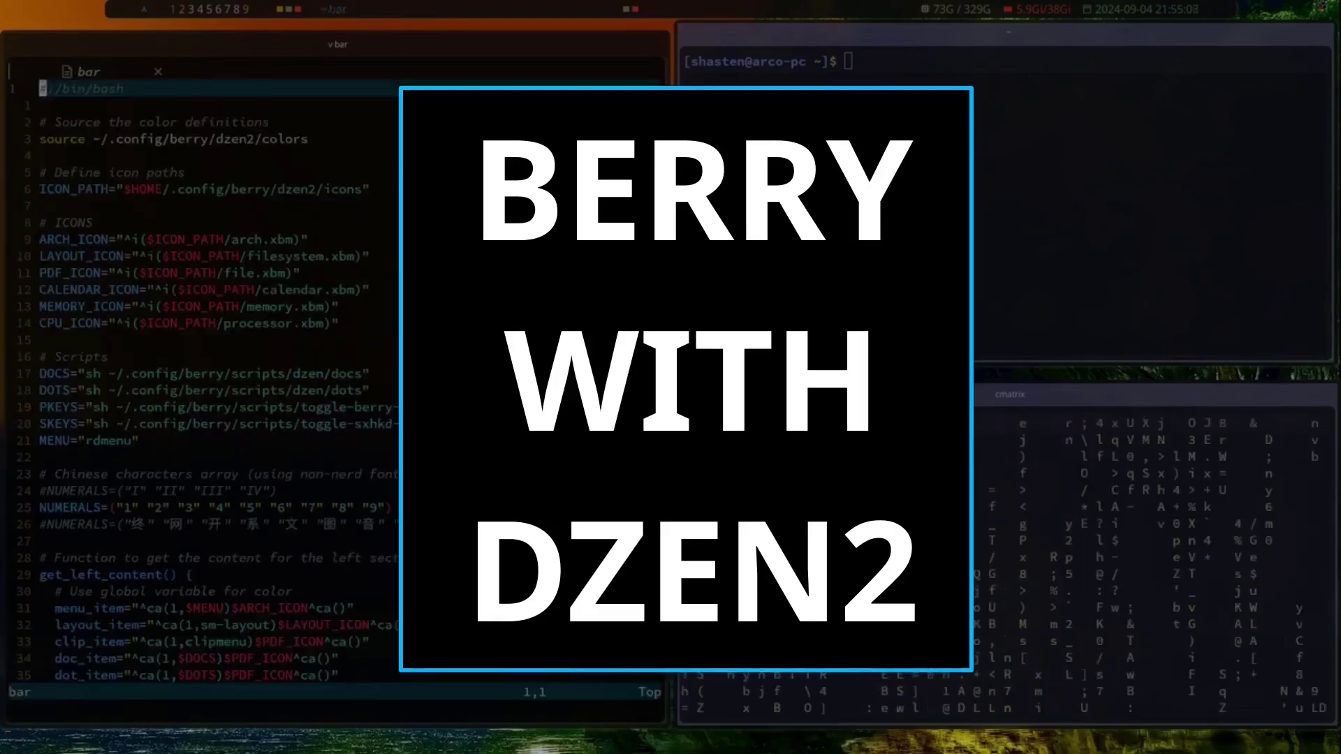
{"action": "key", "text": "j"}
{"action": "key", "text": "j"}
{"action": "key", "text": "j"}
{"action": "key", "text": "j"}
{"action": "key", "text": "j"}
{"action": "key", "text": "j"}
{"action": "key", "text": "j"}
{"action": "key", "text": "j"}
{"action": "key", "text": "j"}
{"action": "key", "text": "j"}
{"action": "key", "text": "j"}
{"action": "key", "text": "j"}
{"action": "key", "text": "j"}
{"action": "key", "text": "j"}
{"action": "key", "text": "j"}
{"action": "key", "text": "j"}
{"action": "key", "text": "j"}
{"action": "key", "text": "j"}
{"action": "key", "text": "j"}
{"action": "key", "text": "j"}
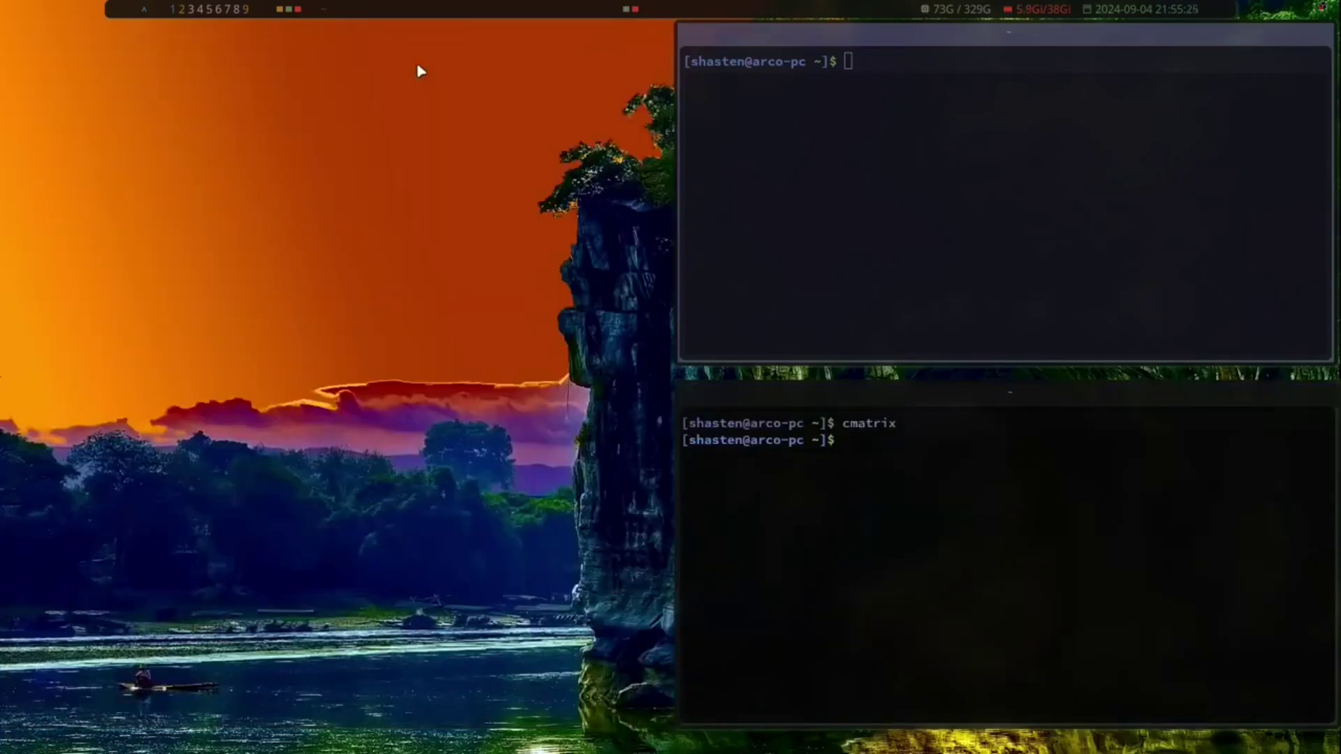
{"action": "key", "text": "Return"}
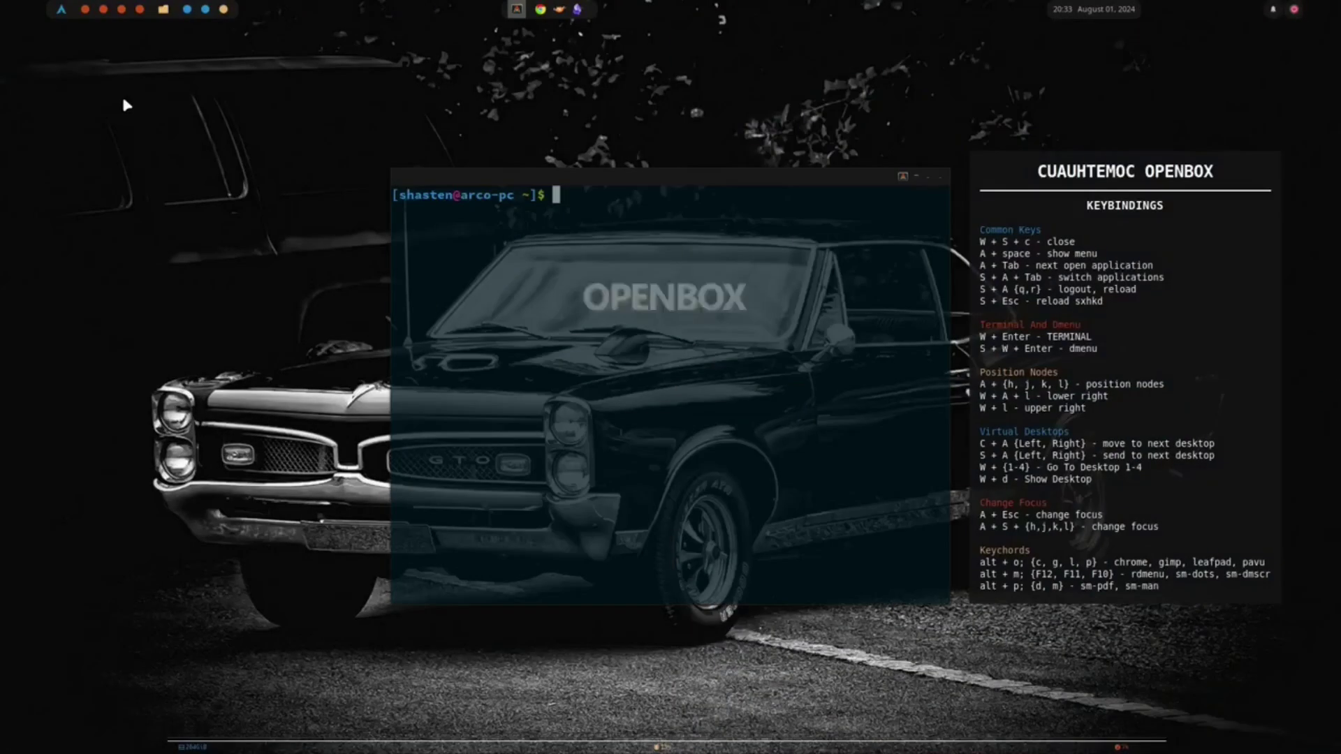
Step: Snap the terminal to the right half with Alt+L, then into the lower-right quarter
{"action": "key", "text": "alt+l"}
{"action": "key", "text": "super+alt+l"}
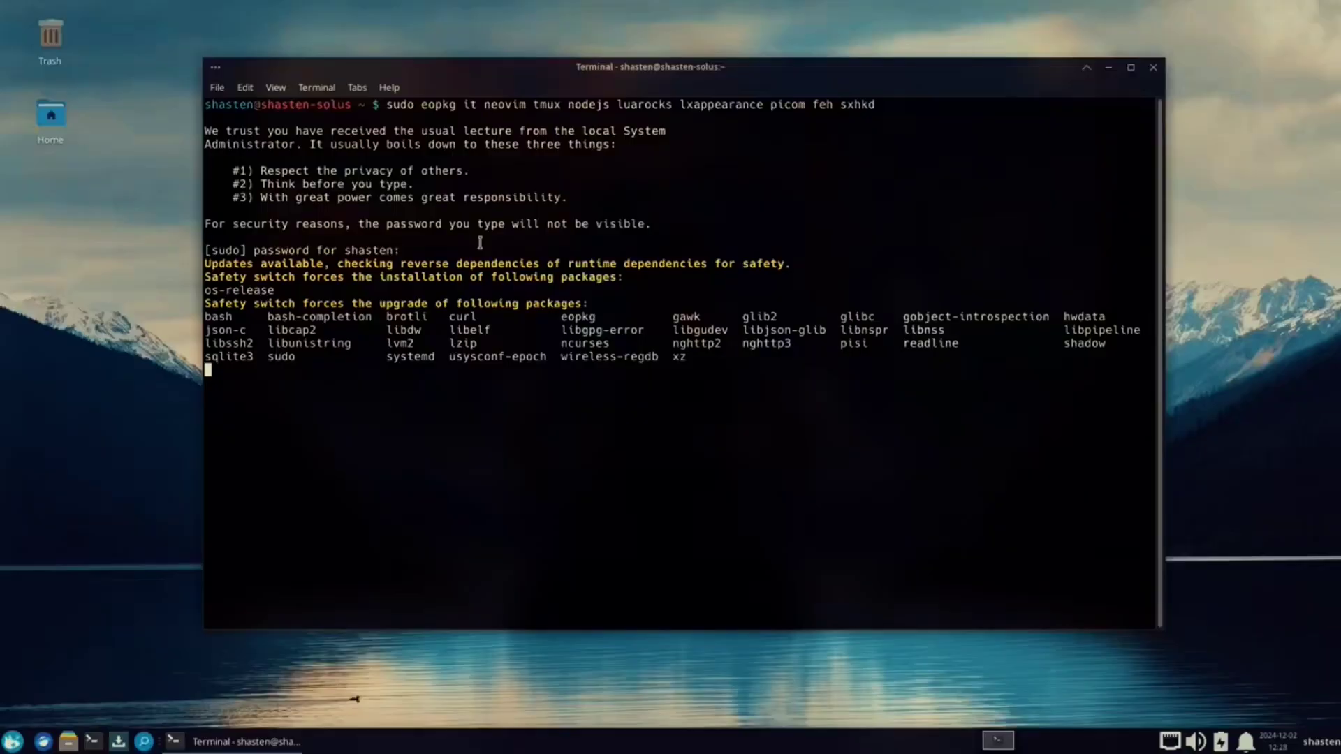
Step: Accept the eopkg install with 'yes', clear the screen, and type nvim ~/.bashrc
{"action": "type", "text": "yes"}
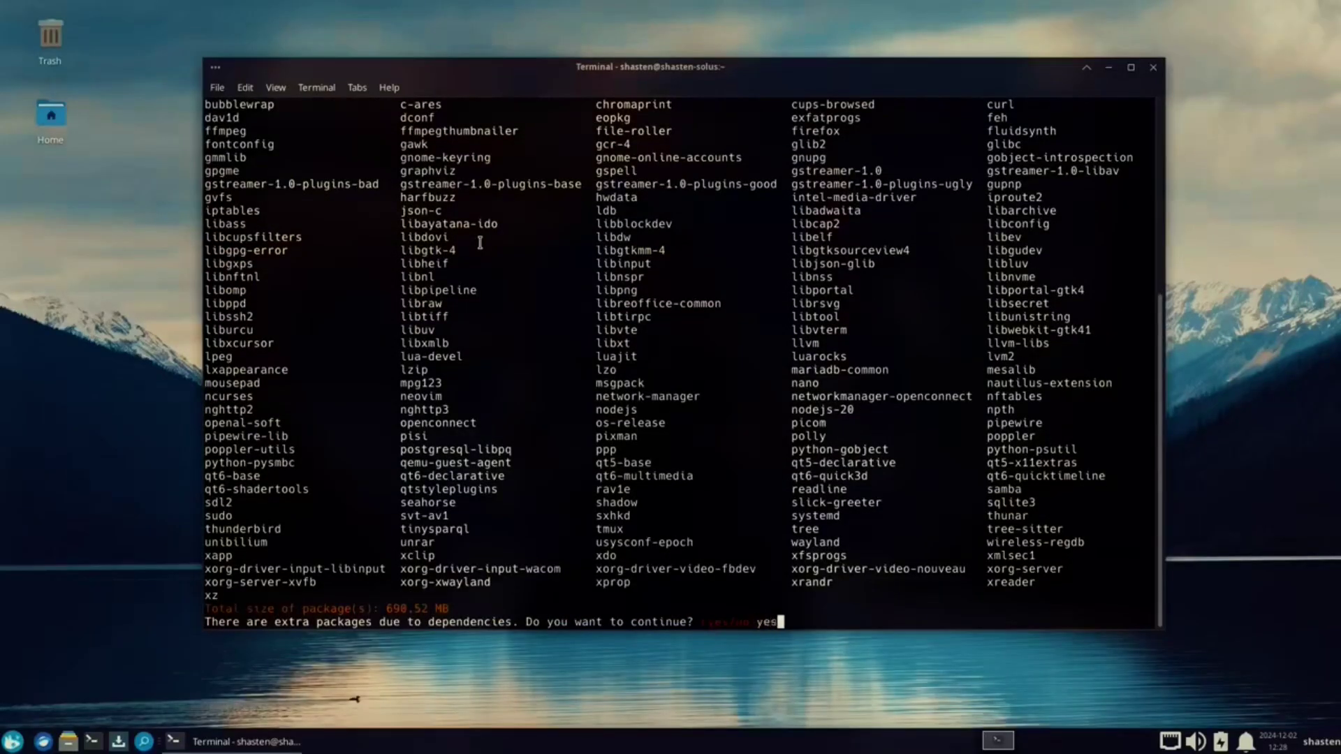
{"action": "key", "text": "Return"}
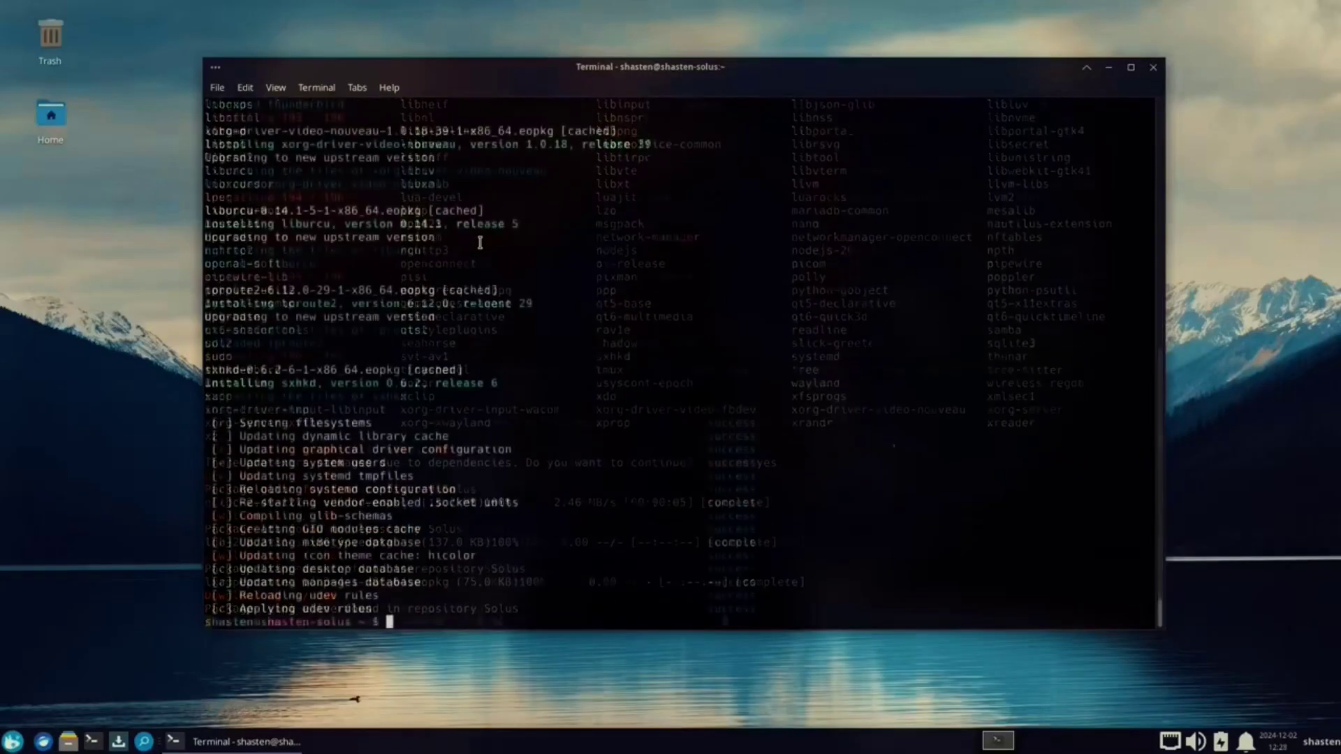
{"action": "type", "text": "clear"}
{"action": "key", "text": "Return"}
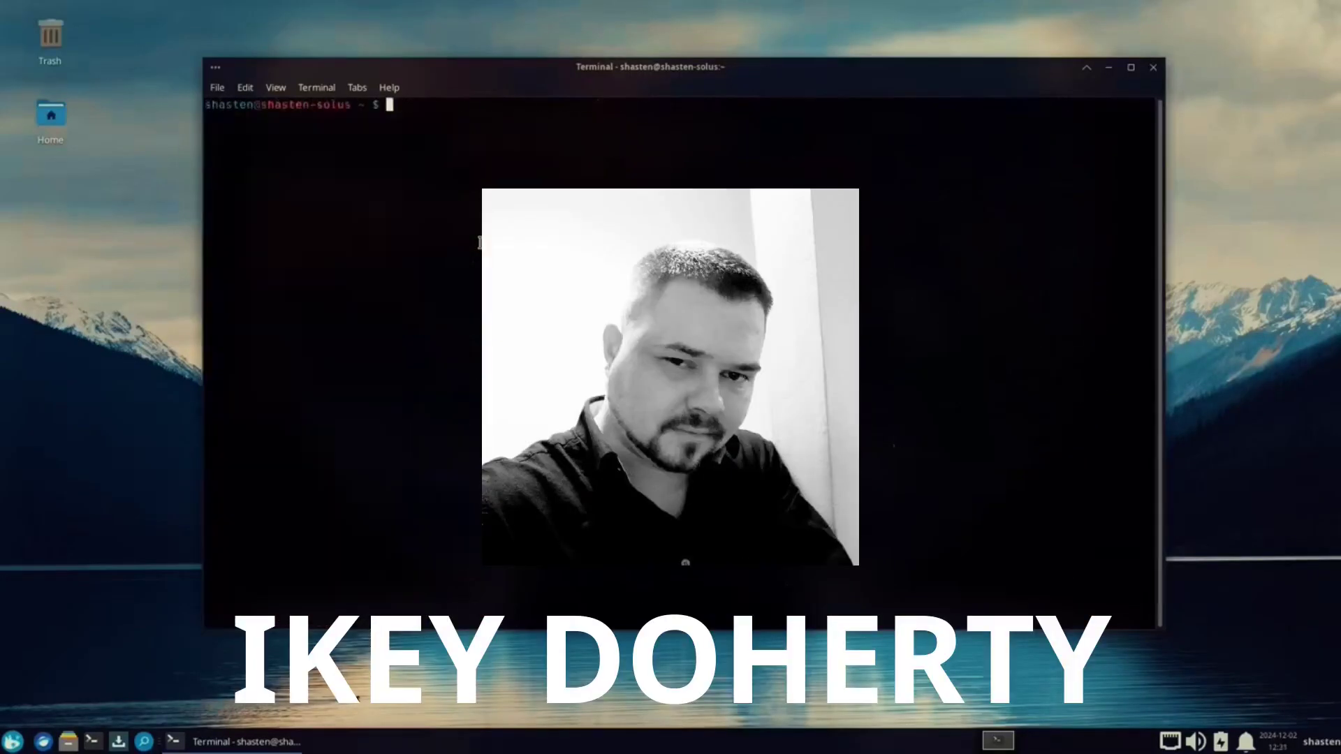
{"action": "type", "text": "nvim "}
{"action": "type", "text": "~/.bashr"}
{"action": "type", "text": "c"}
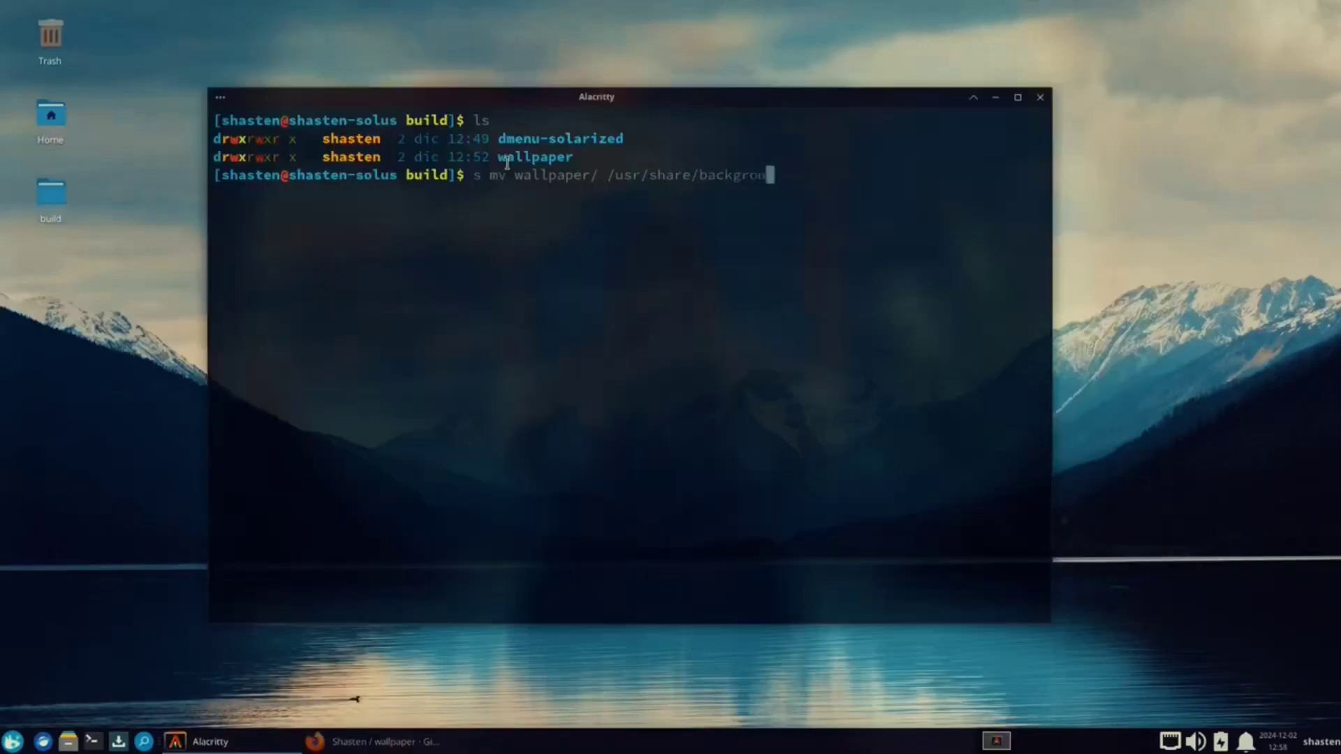
Step: Move wallpaper/ into /usr/share/backgrounds/ and list that folder to confirm it arrived
{"action": "type", "text": "unds/"}
{"action": "key", "text": "Return"}
{"action": "key", "text": "Return"}
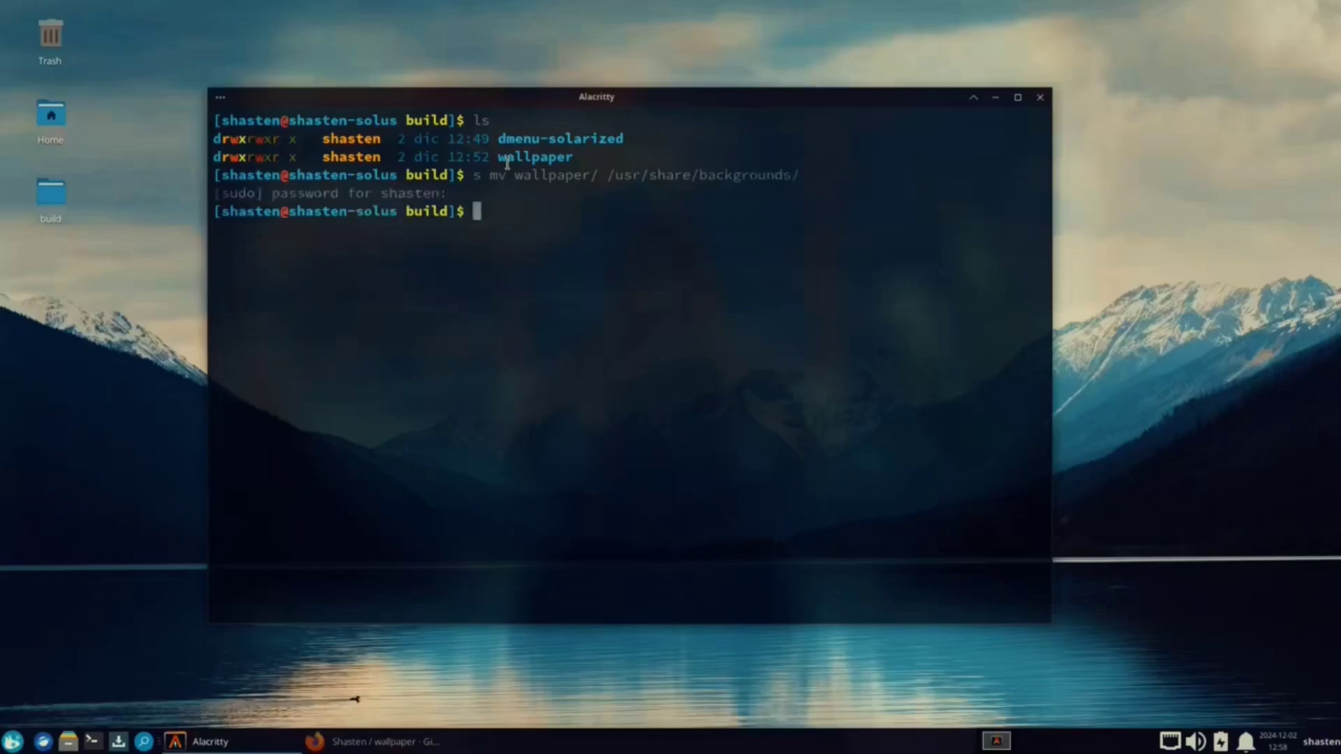
{"action": "type", "text": "cd /usr/share/backgrounds/"}
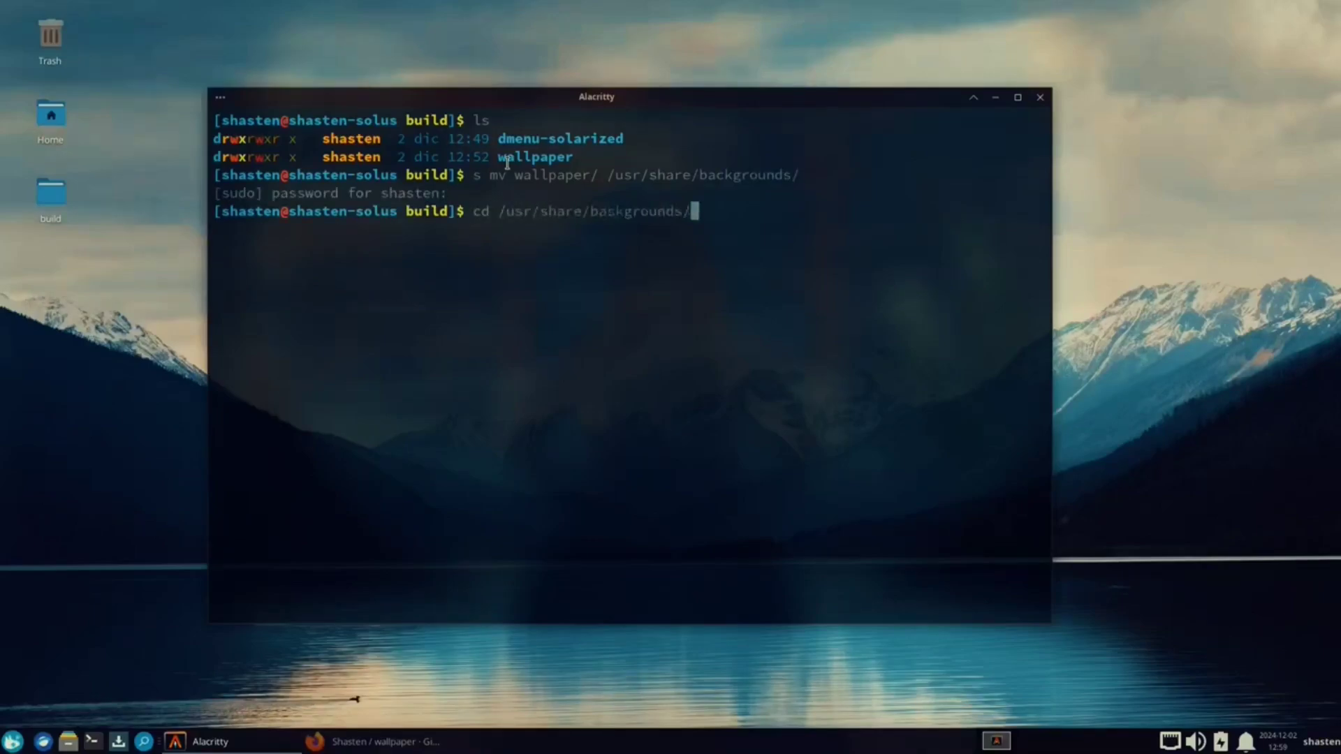
{"action": "key", "text": "Return"}
{"action": "type", "text": "ls"}
{"action": "key", "text": "Return"}
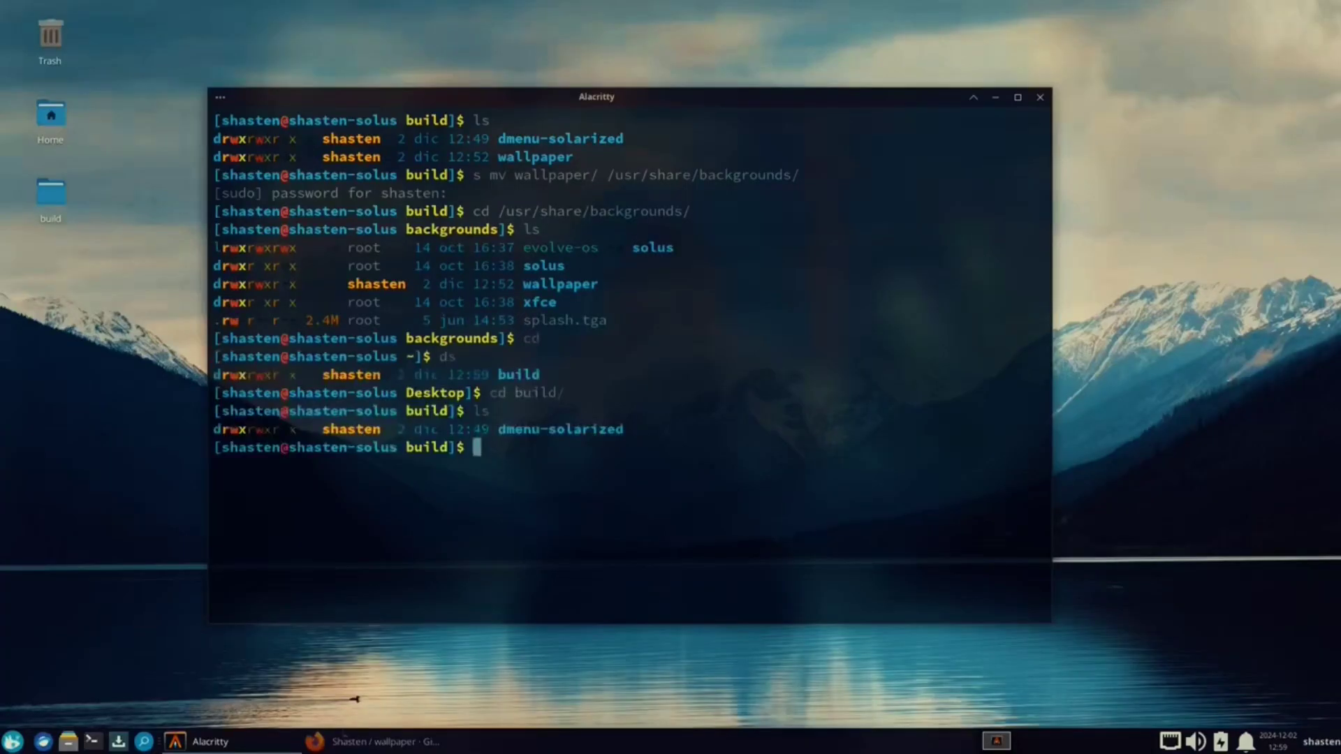
{"action": "left_click", "coordinate": [370, 741]}
Step: Search 'nerd fonts', go to the Nerd Fonts downloads page, and download the Hack font
{"action": "left_click", "coordinate": [444, 88]}
{"action": "type", "text": "nerd"}
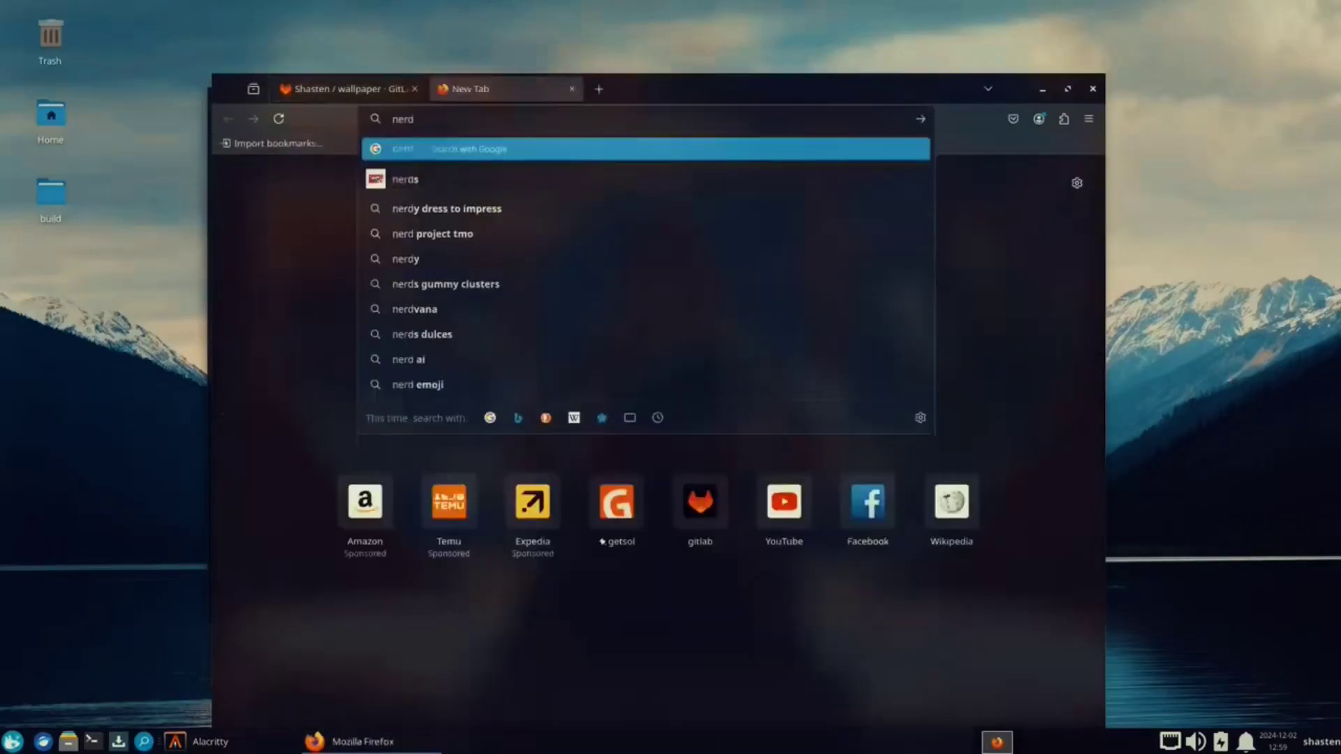
{"action": "type", "text": " fonts"}
{"action": "key", "text": "Return"}
{"action": "left_click", "coordinate": [359, 293]}
{"action": "scroll", "coordinate": [493, 359], "scroll_direction": "down", "scroll_amount": 5}
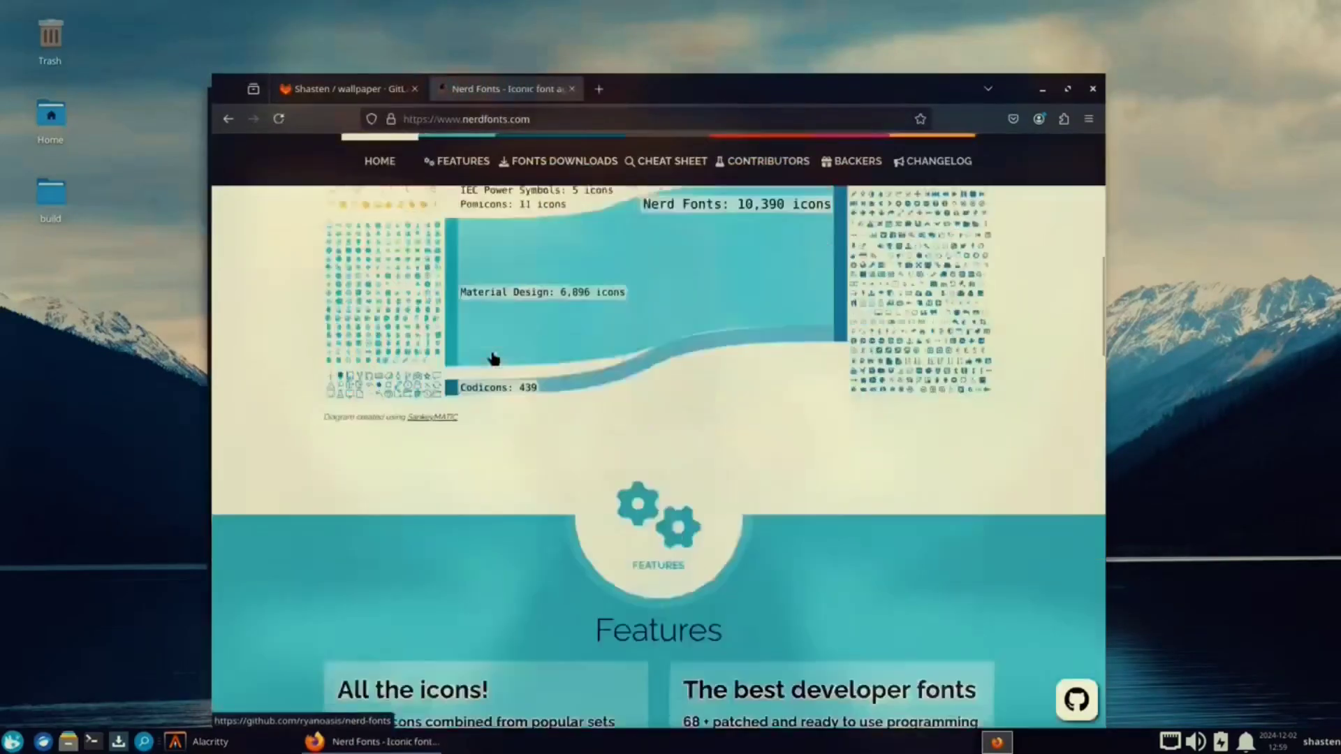
{"action": "scroll", "coordinate": [493, 358], "scroll_direction": "down", "scroll_amount": 10}
{"action": "left_click", "coordinate": [735, 377]}
{"action": "scroll", "coordinate": [594, 482], "scroll_direction": "down", "scroll_amount": 10}
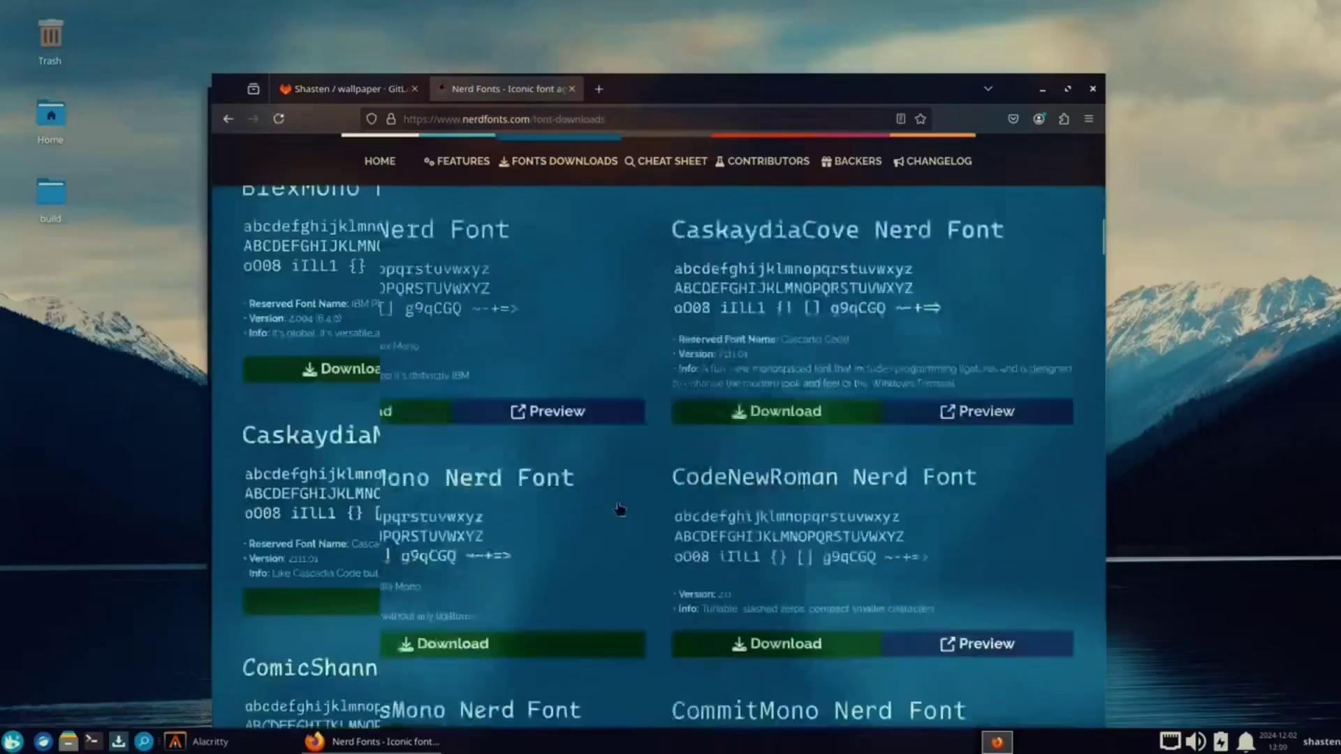
{"action": "scroll", "coordinate": [620, 509], "scroll_direction": "down", "scroll_amount": 15}
{"action": "left_click", "coordinate": [754, 424]}
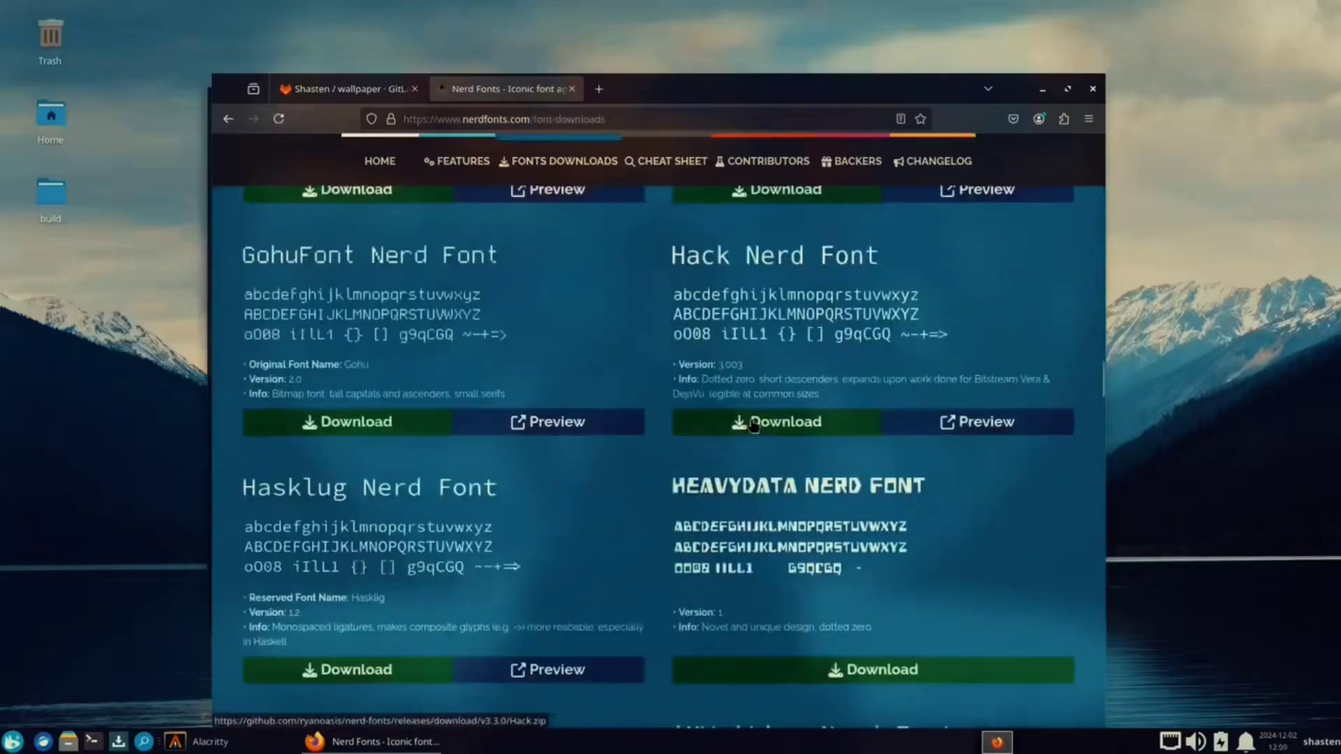
Step: Search for Noto Sans CJK, open its GitHub guide, and download the Simplified Chinese variable TTF
{"action": "left_click", "coordinate": [599, 88]}
{"action": "type", "text": "notosansjk font"}
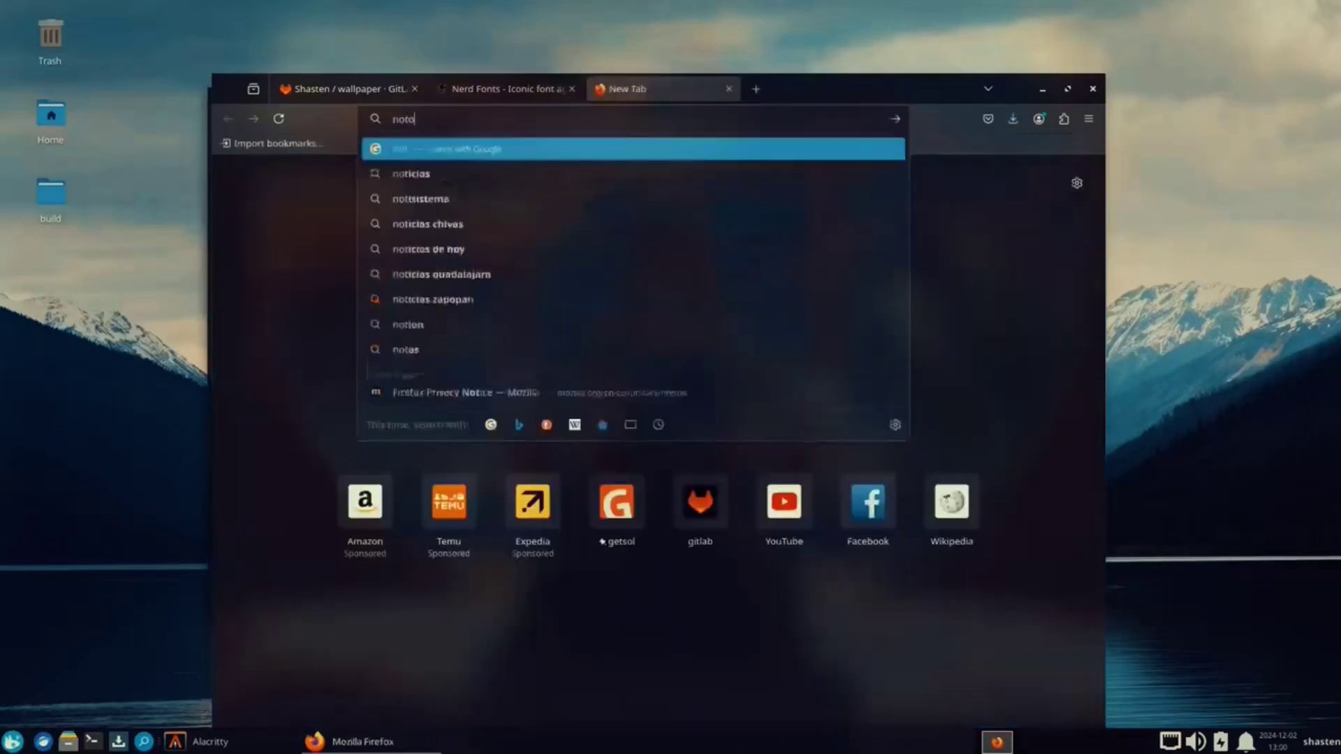
{"action": "key", "text": "Return"}
{"action": "left_click", "coordinate": [413, 168]}
{"action": "type", "text": "-"}
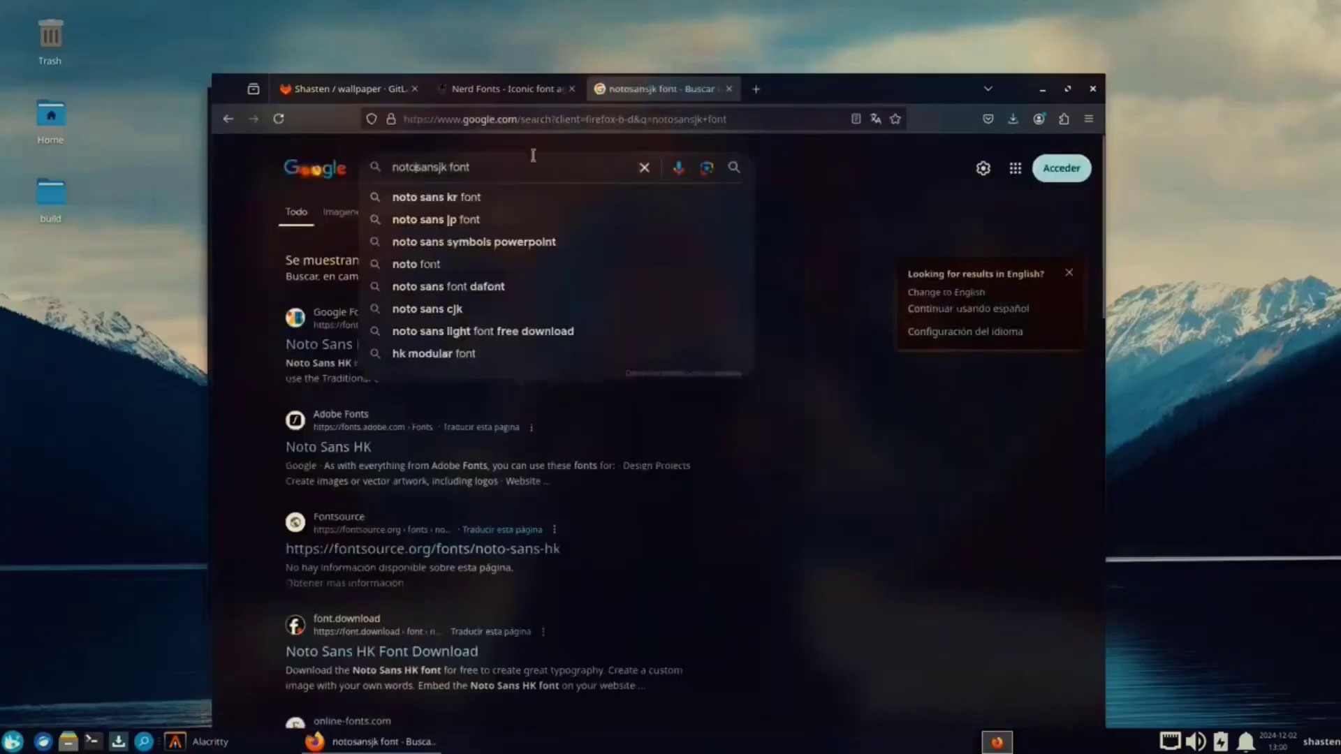
{"action": "left_click", "coordinate": [443, 168]}
{"action": "type", "text": "-s"}
{"action": "key", "text": "Return"}
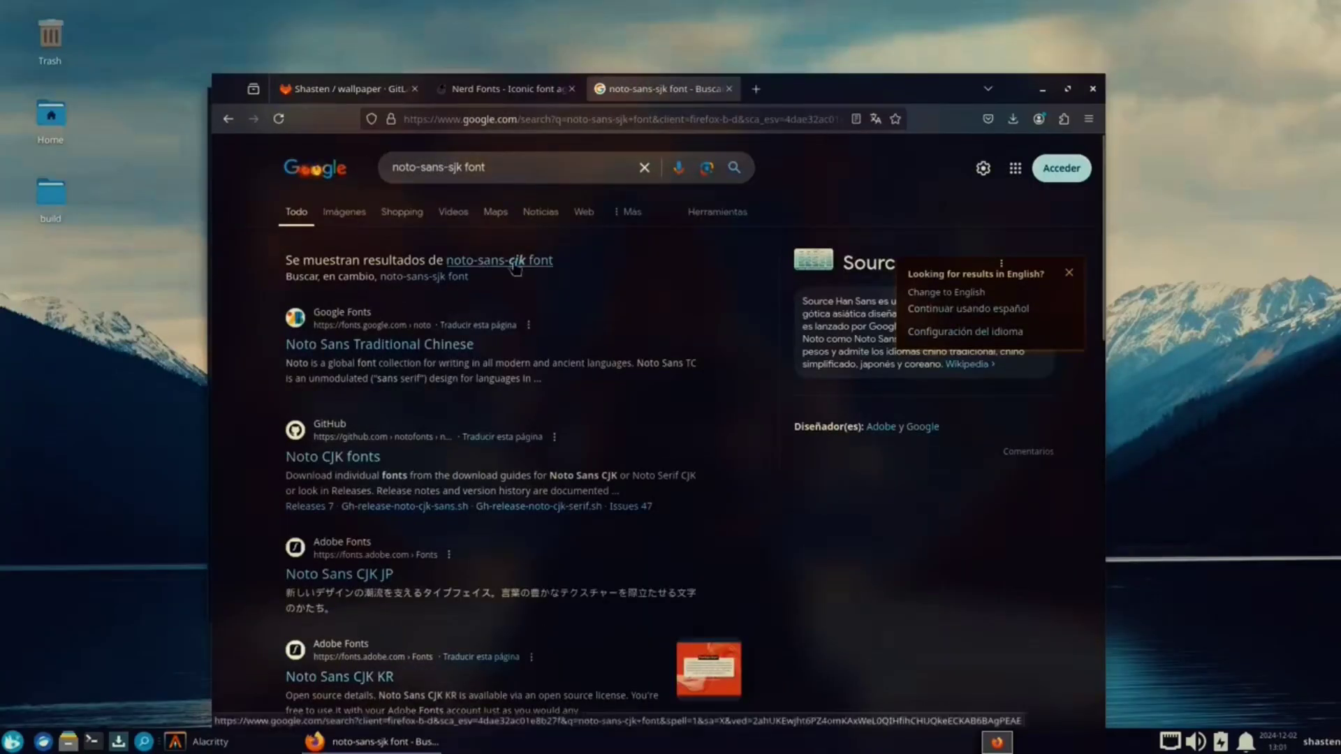
{"action": "left_click", "coordinate": [342, 457]}
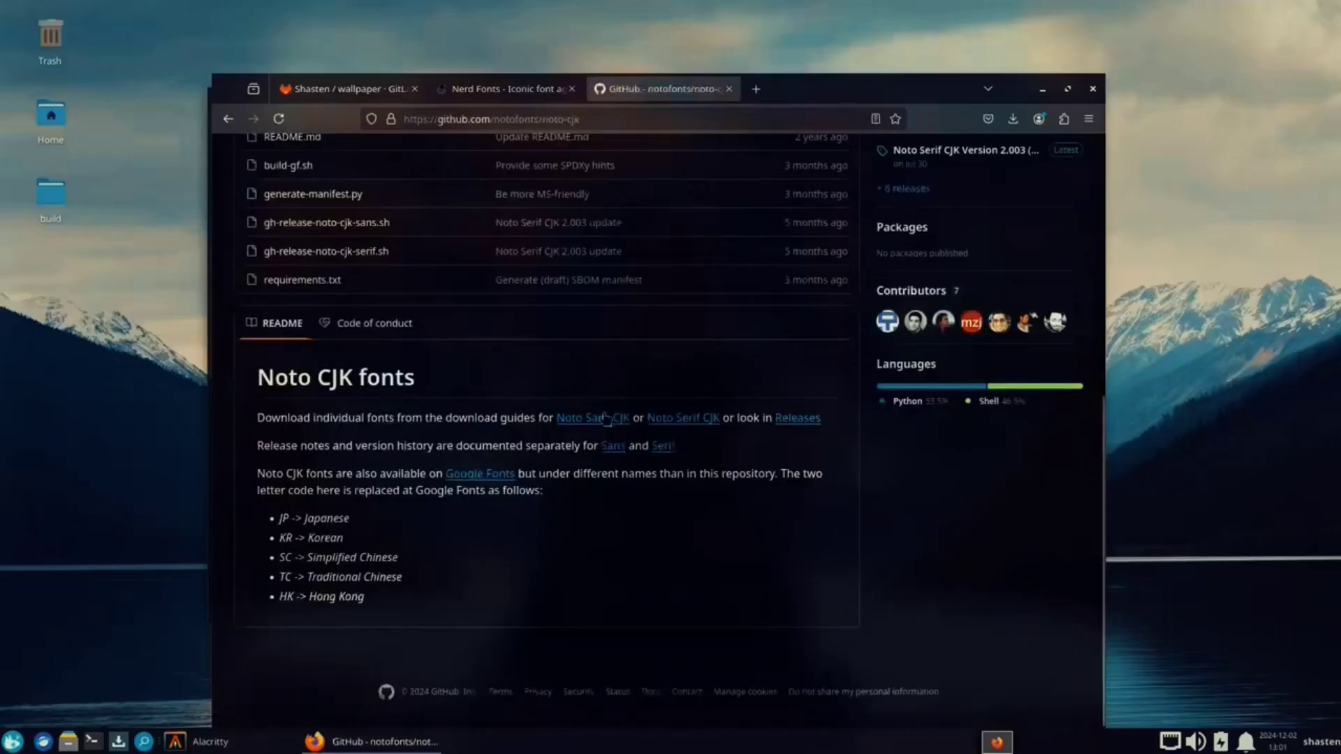
{"action": "left_click", "coordinate": [592, 417]}
{"action": "scroll", "coordinate": [521, 434], "scroll_direction": "down", "scroll_amount": 10}
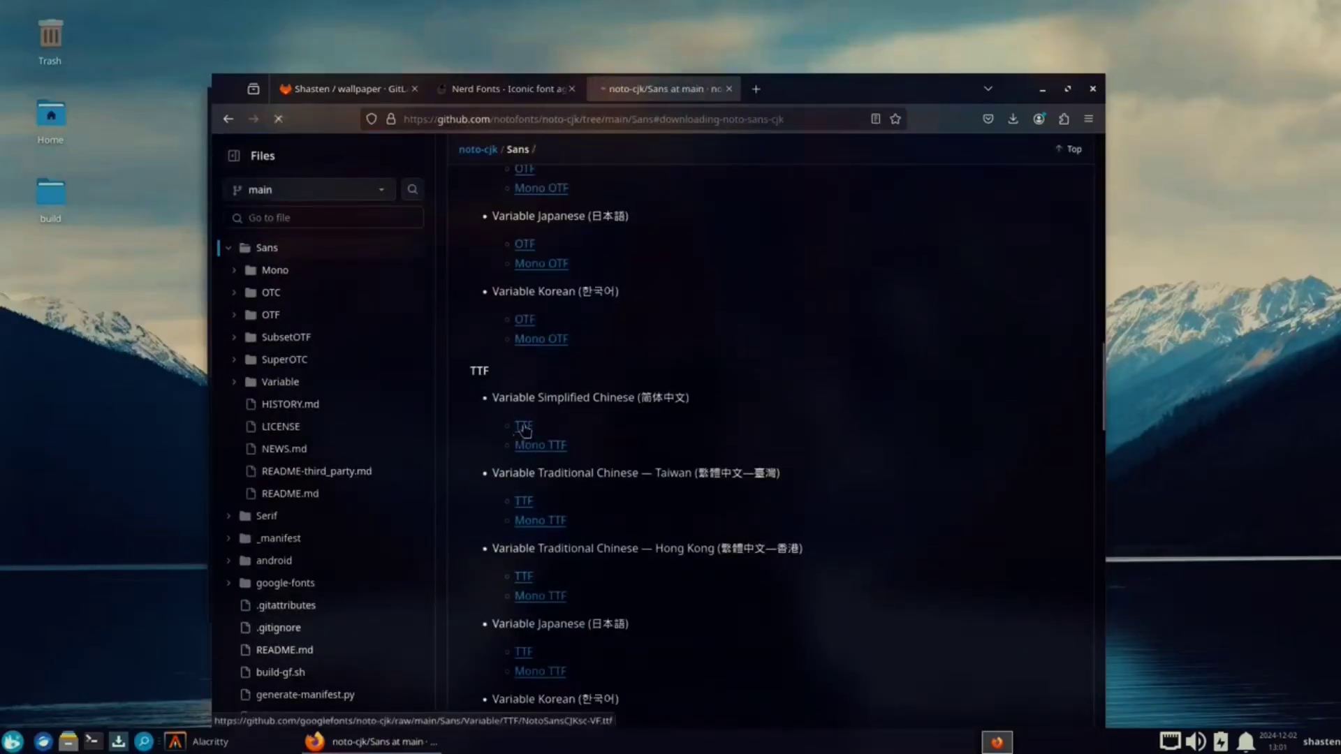
{"action": "left_click", "coordinate": [522, 427]}
{"action": "key", "text": "ctrl+alt+t"}
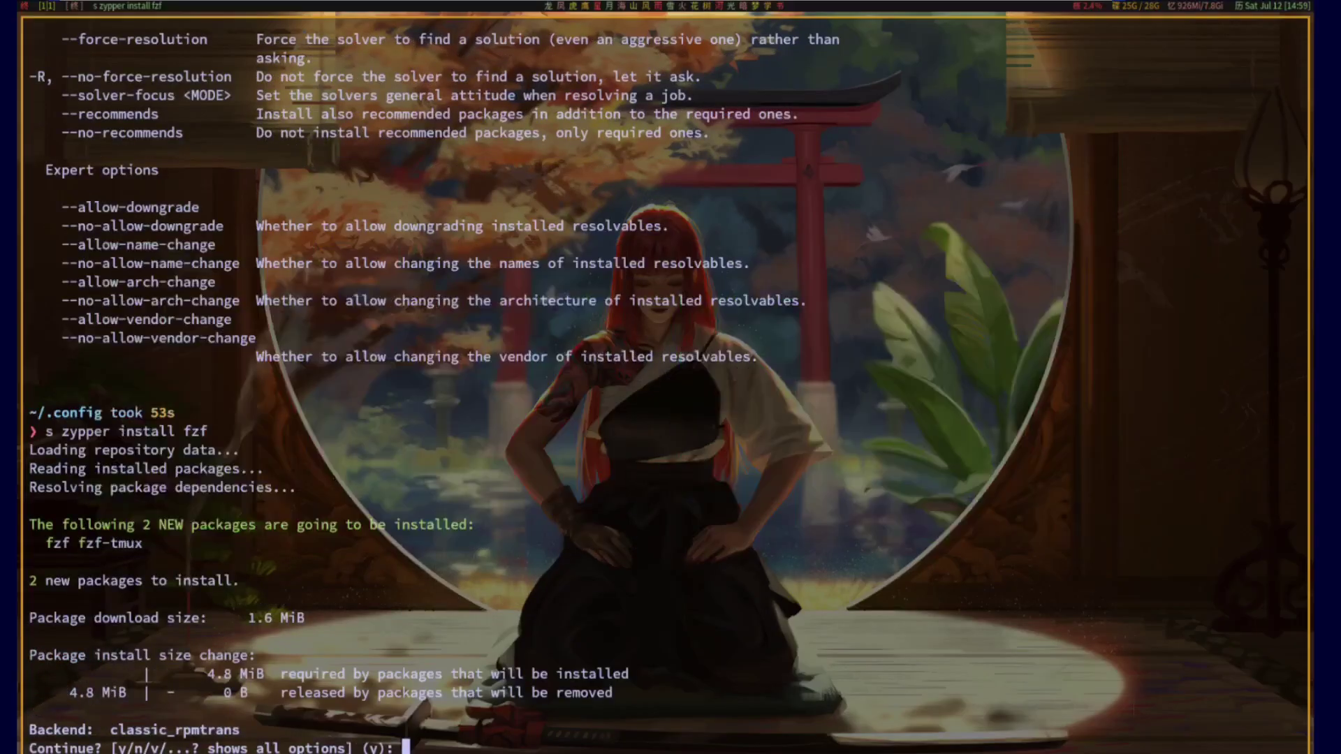
Step: Confirm the zypper install of fzf and fzf-tmux, then launch the tms directory picker
{"action": "type", "text": "y"}
{"action": "key", "text": "Return"}
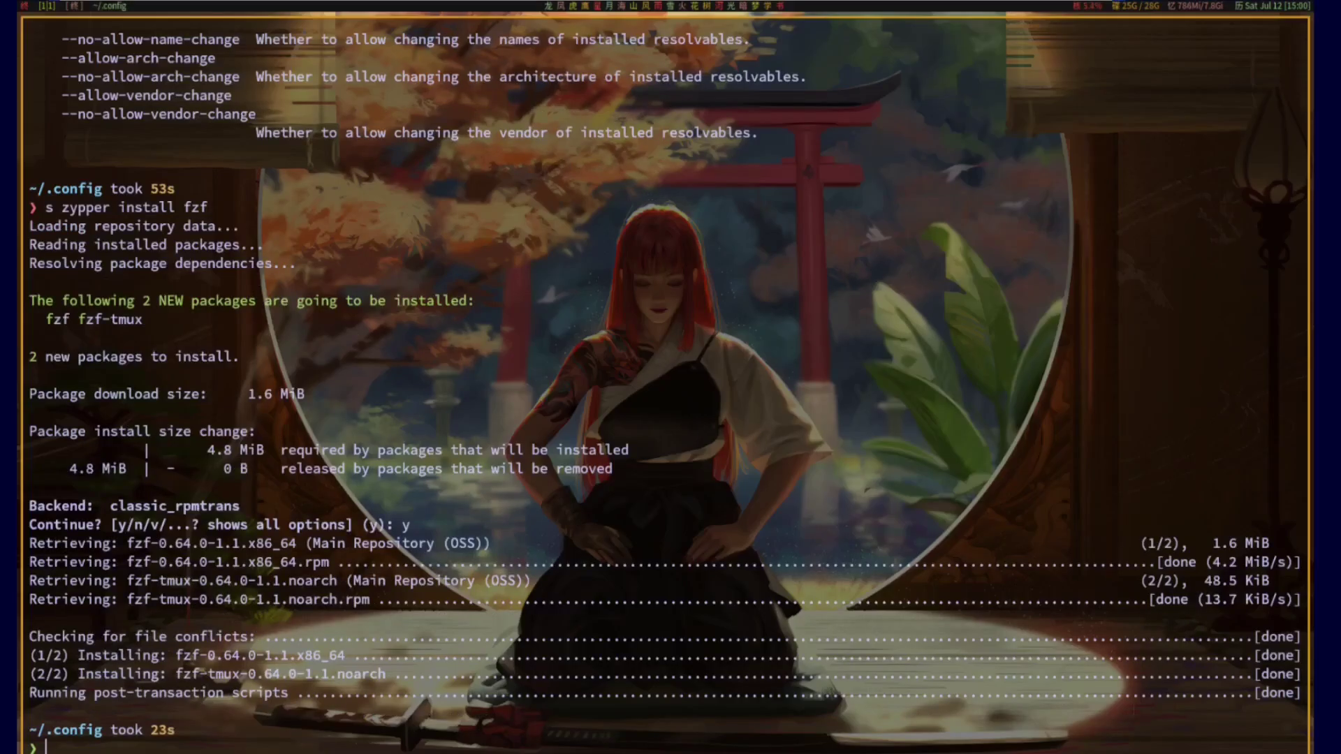
{"action": "type", "text": "tms"}
{"action": "key", "text": "Return"}
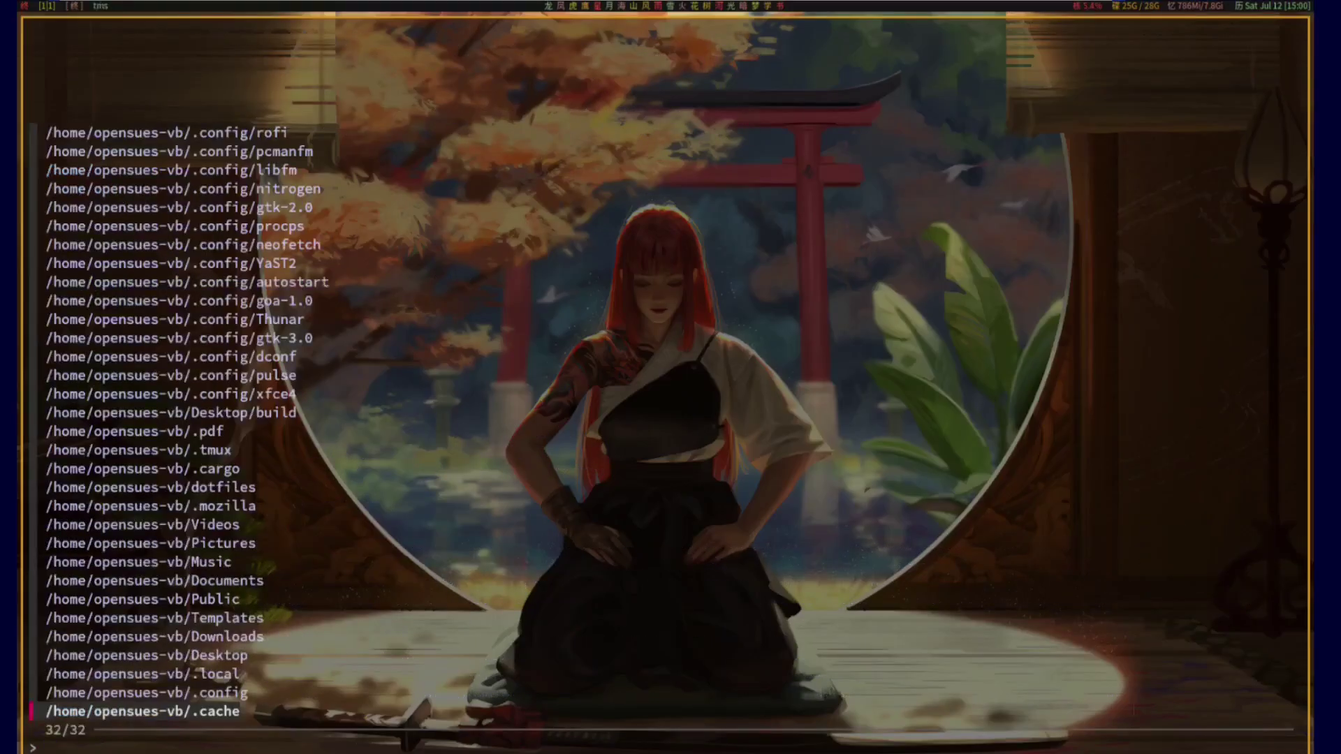
Step: Filter the tms list with 'seco' and 'nvim', exit it, and start YaST2 with the account password
{"action": "type", "text": "seco"}
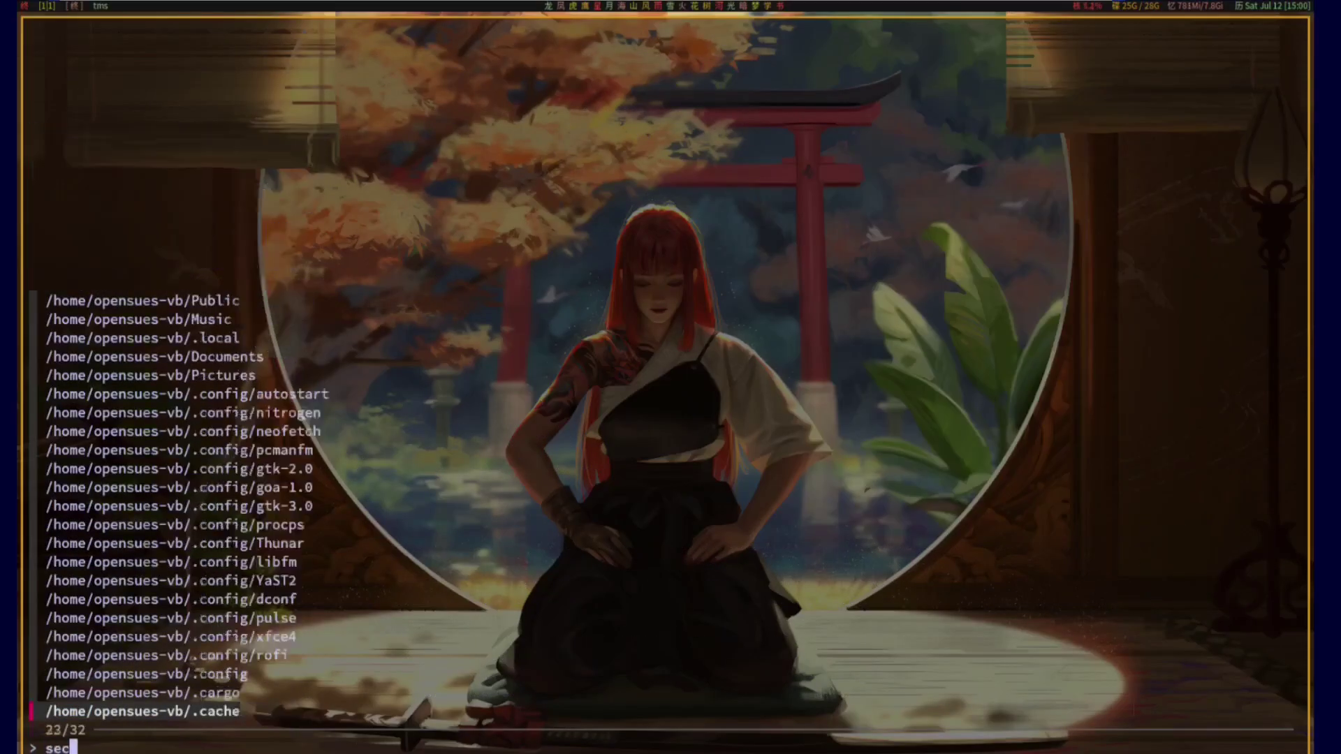
{"action": "key", "text": "BackSpace"}
{"action": "key", "text": "BackSpace"}
{"action": "key", "text": "BackSpace"}
{"action": "key", "text": "BackSpace"}
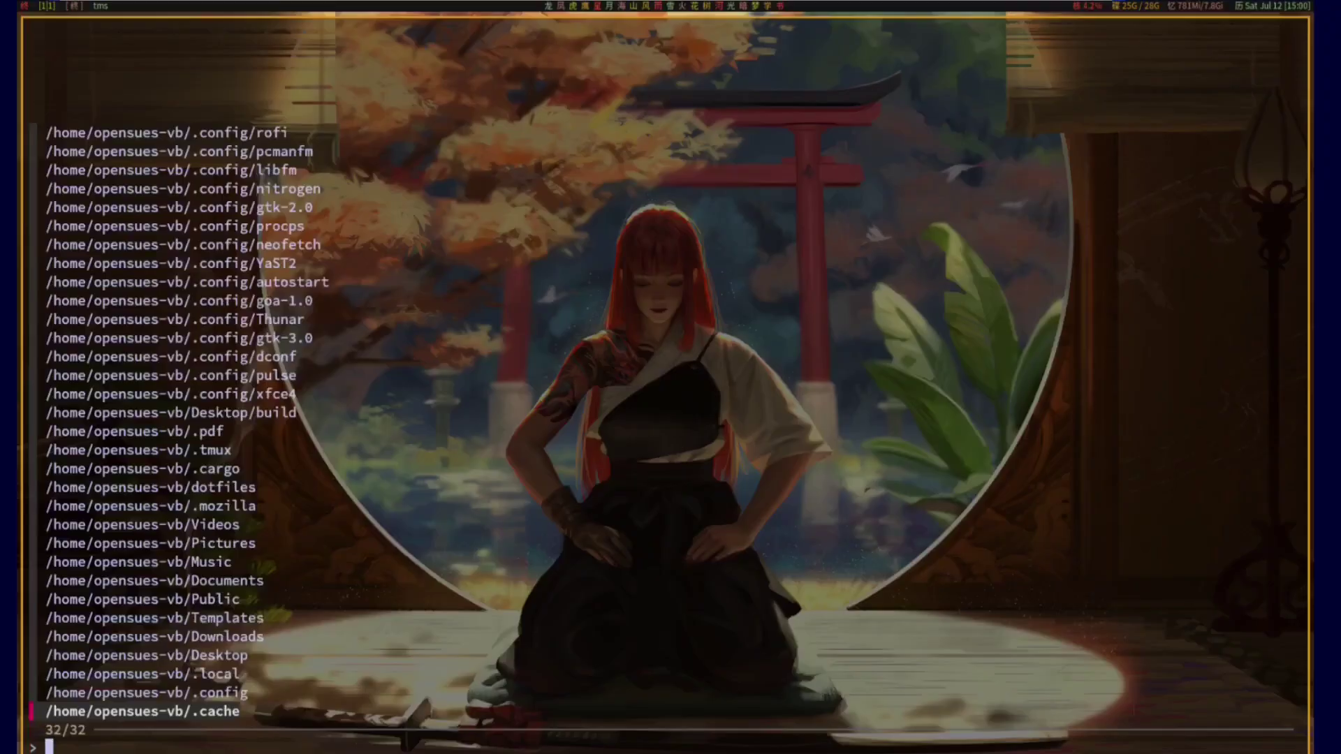
{"action": "type", "text": "nvim"}
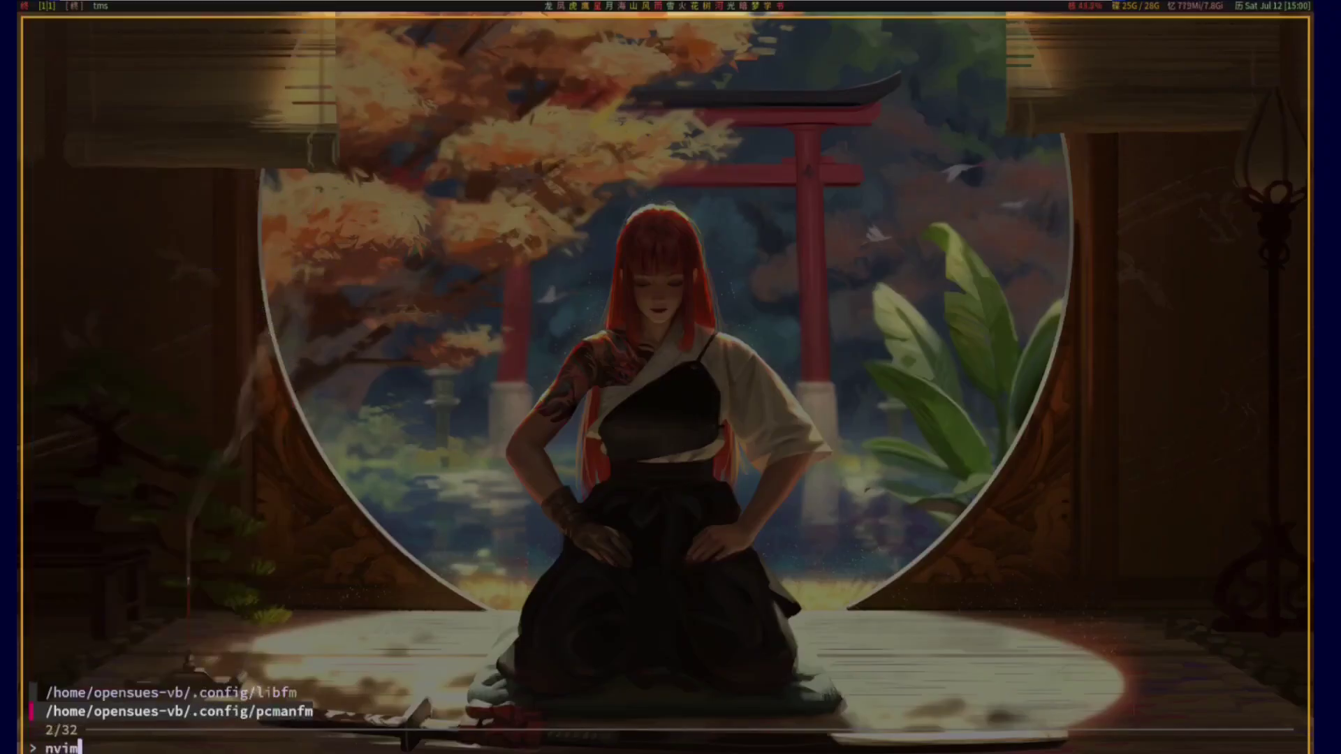
{"action": "key", "text": "BackSpace"}
{"action": "key", "text": "BackSpace"}
{"action": "key", "text": "BackSpace"}
{"action": "key", "text": "BackSpace"}
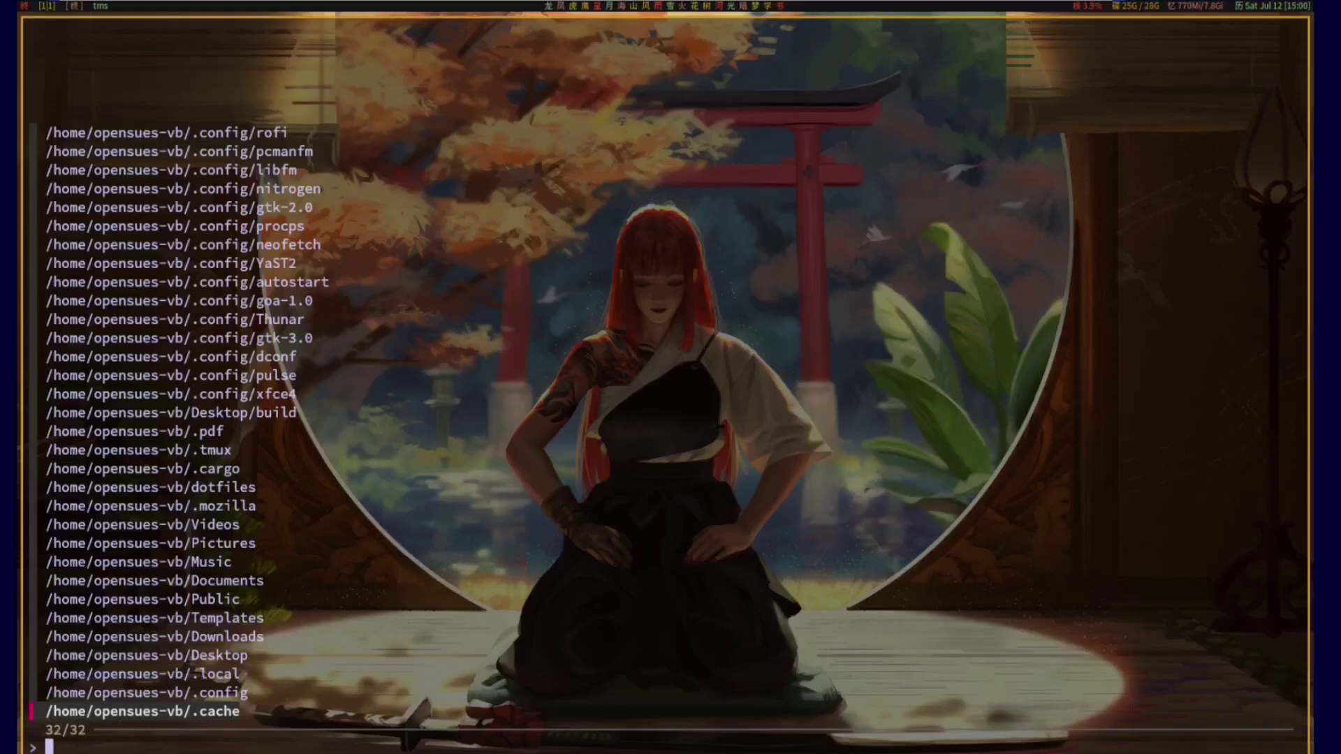
{"action": "key", "text": "Escape"}
{"action": "key", "text": "Return"}
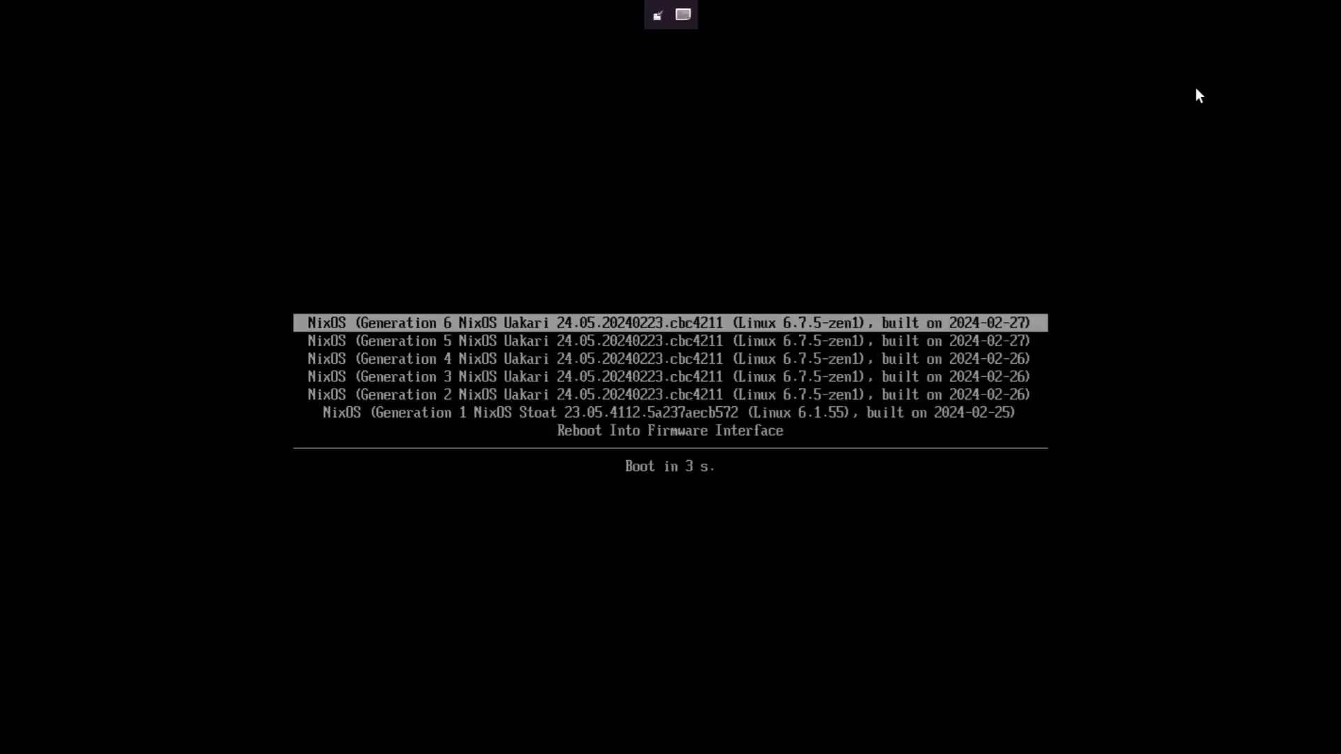
Step: Boot NixOS Generation 6, open a floating terminal, and type cd /run/current-system/bin
{"action": "key", "text": "Return"}
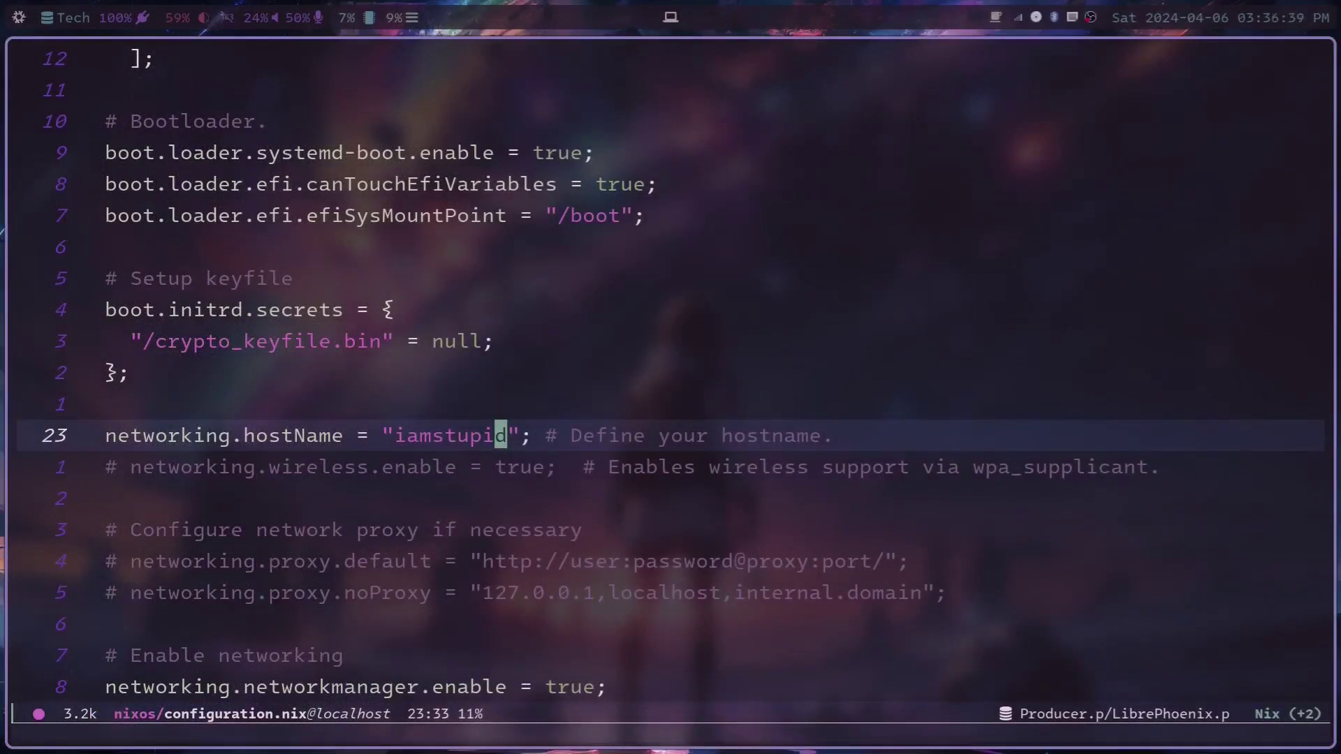
{"action": "key", "text": "super+Return"}
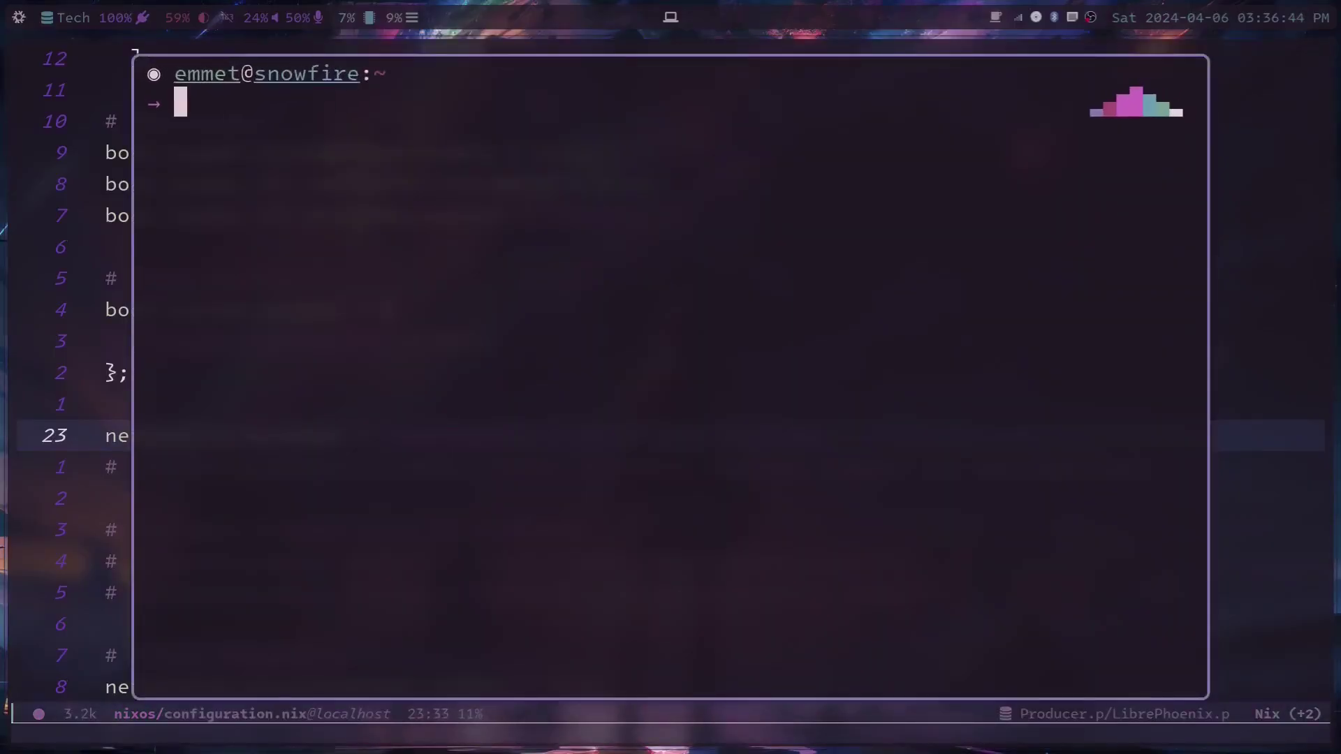
{"action": "type", "text": "cd /run/curre"}
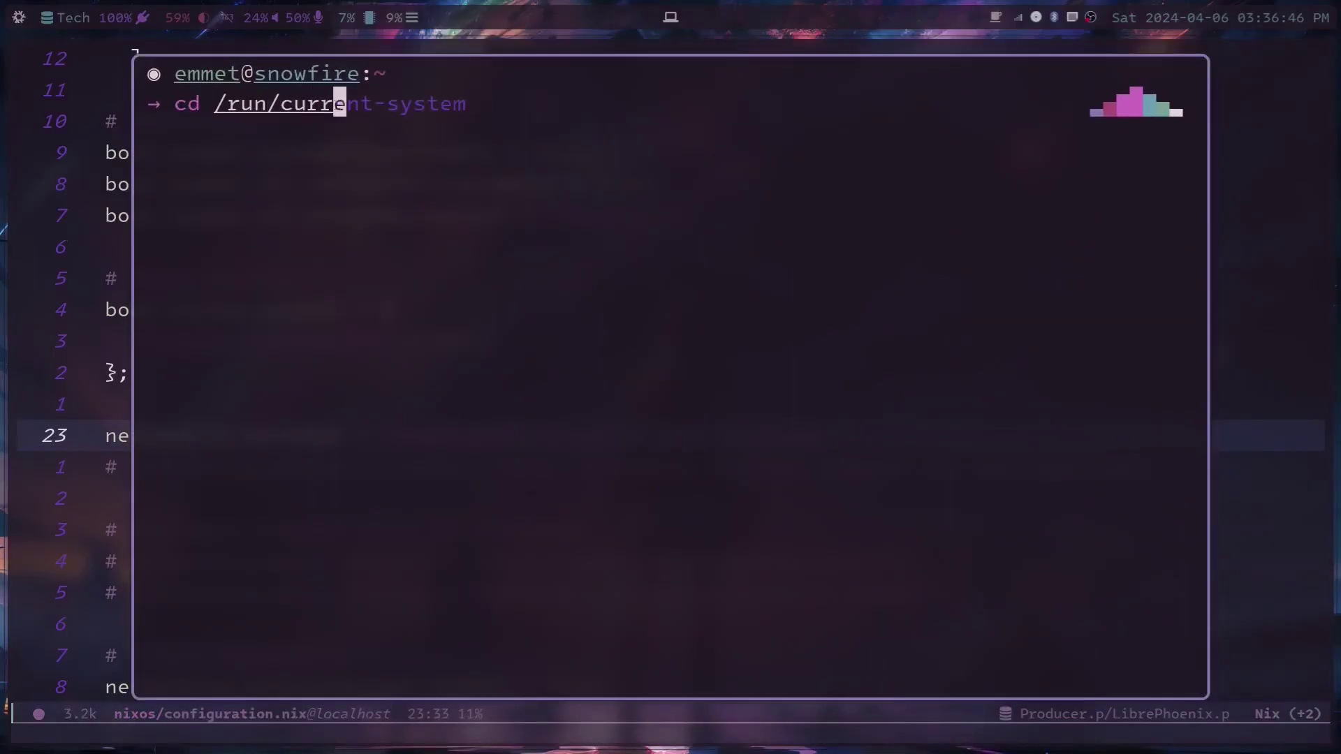
{"action": "type", "text": "nt-system/bin"}
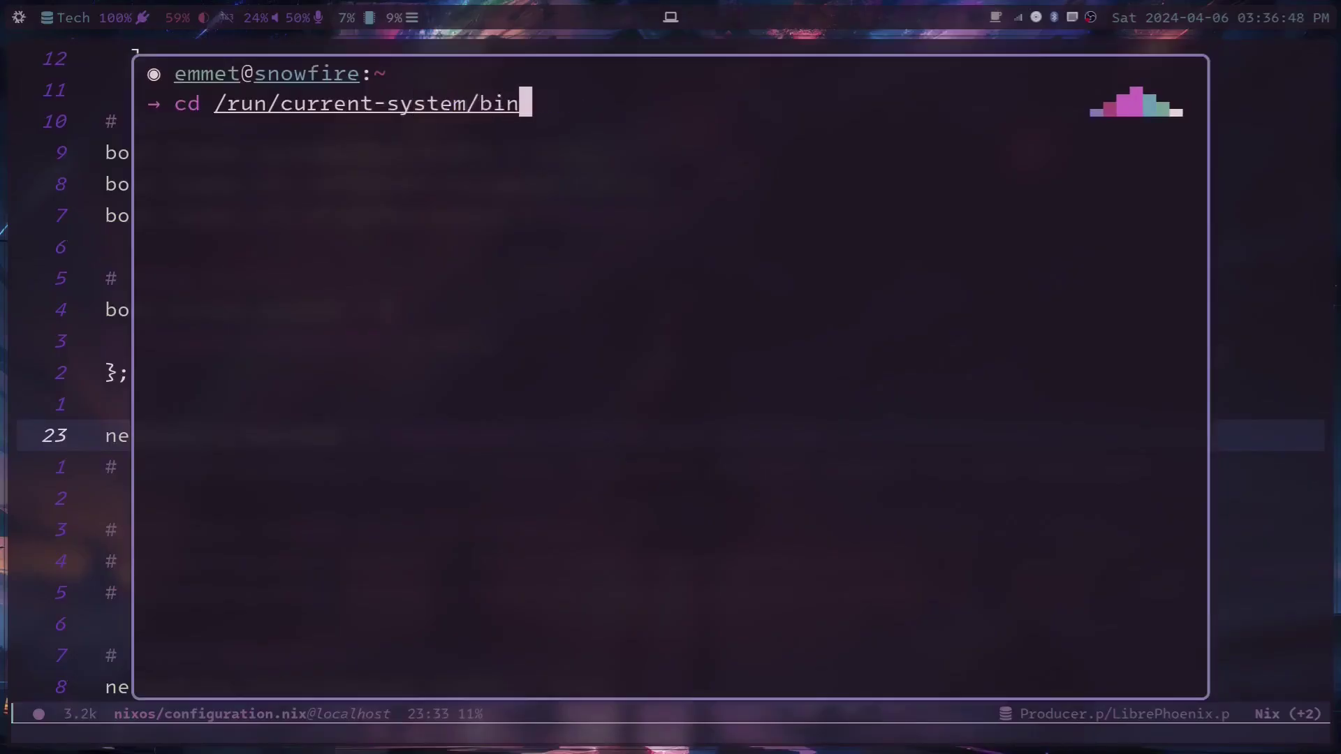
Step: Enter /run/current-system/bin, list it, and run ./switch-to-configuration to show its usage options
{"action": "key", "text": "Return"}
{"action": "type", "text": "ls"}
{"action": "key", "text": "Return"}
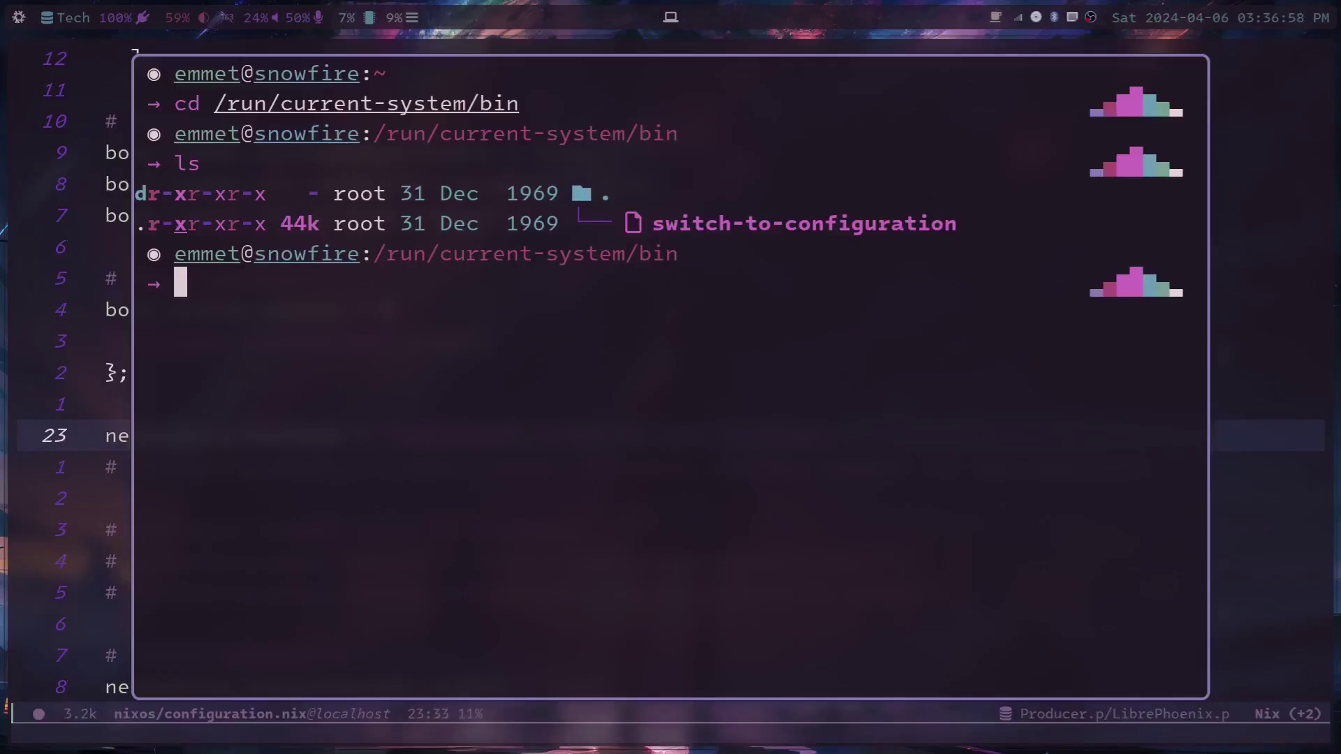
{"action": "type", "text": "./switch-to-c"}
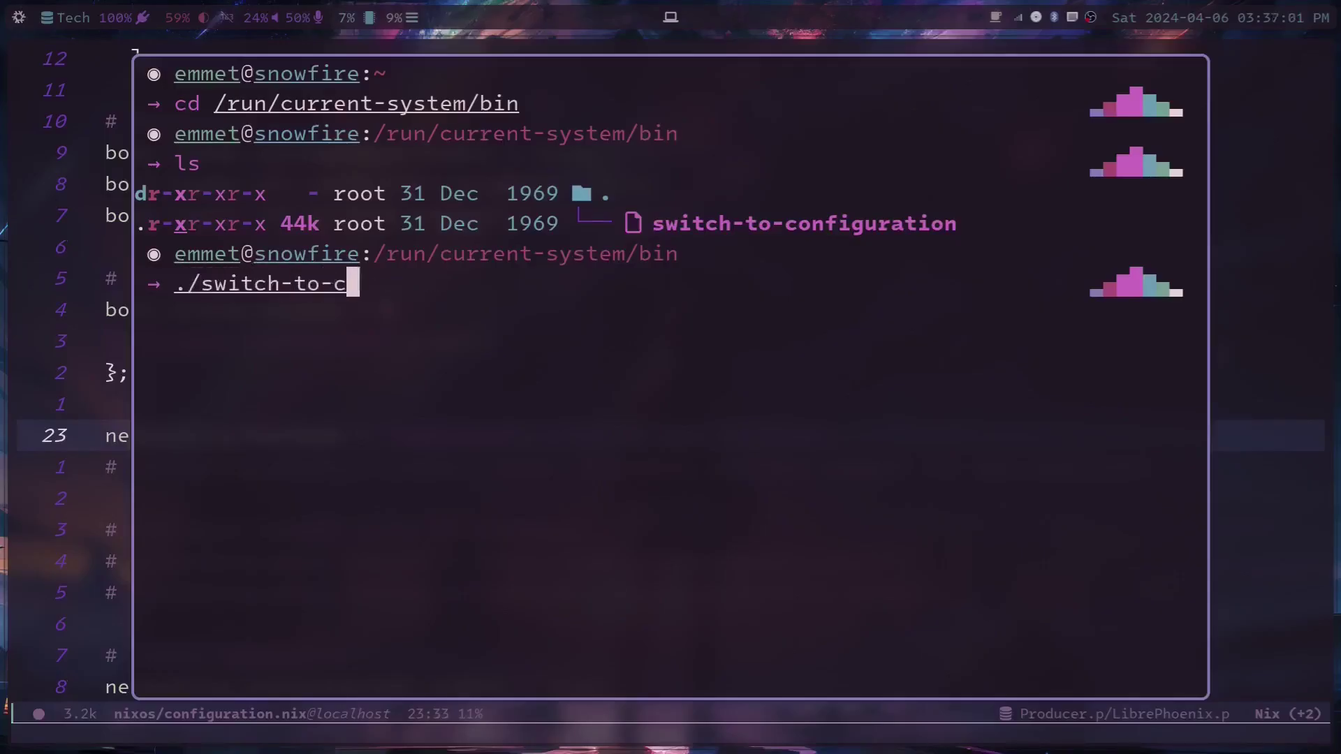
{"action": "type", "text": "onfiguration"}
{"action": "key", "text": "Return"}
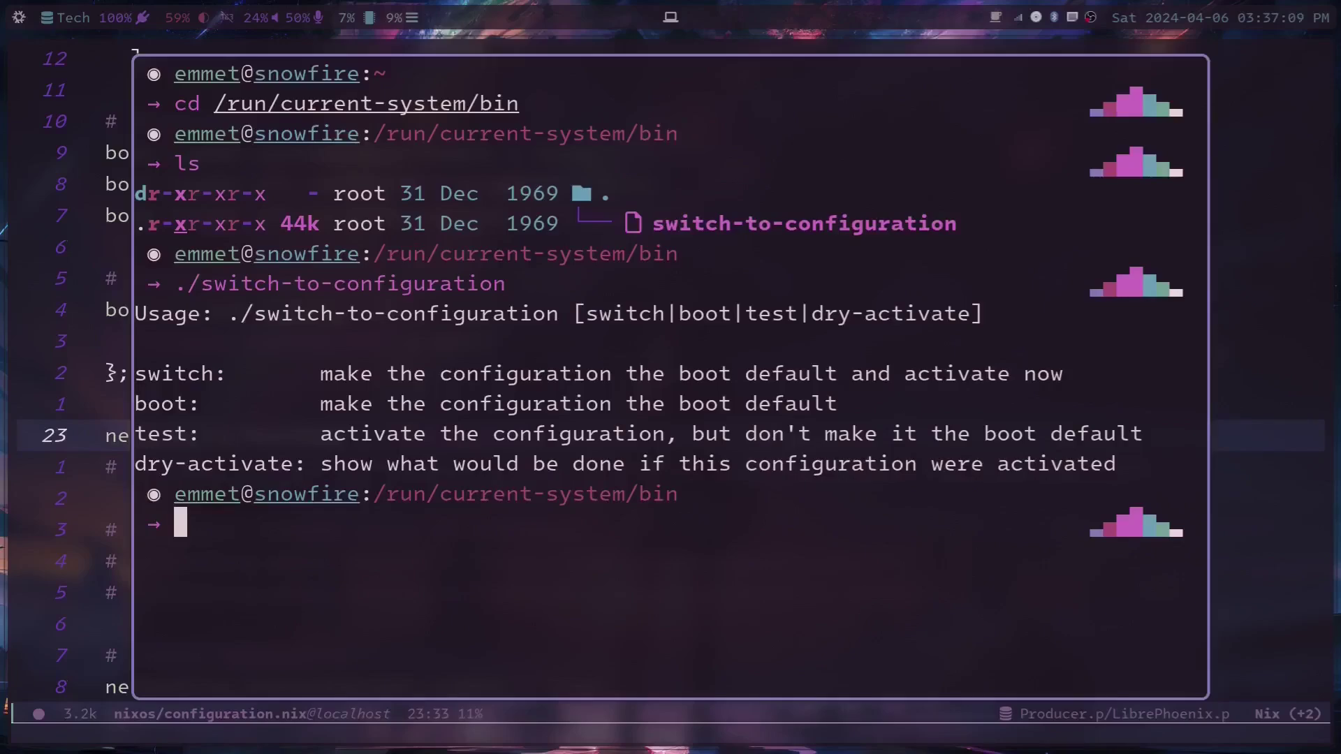
Step: Type sudo nixos-rebuild switch, erase it, and type sudo ./switch-to-configuration boot instead
{"action": "type", "text": "sudo nixos-b"}
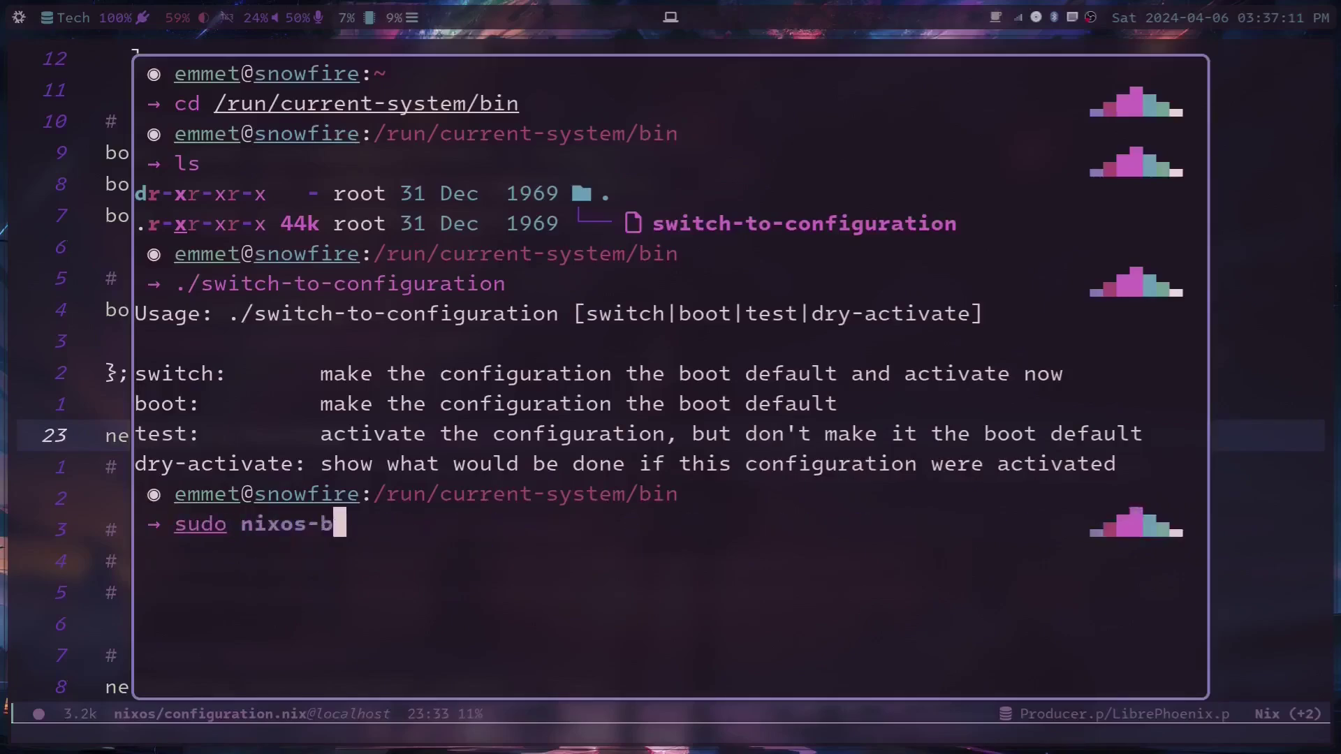
{"action": "key", "text": "BackSpace"}
{"action": "type", "text": "rebuild "}
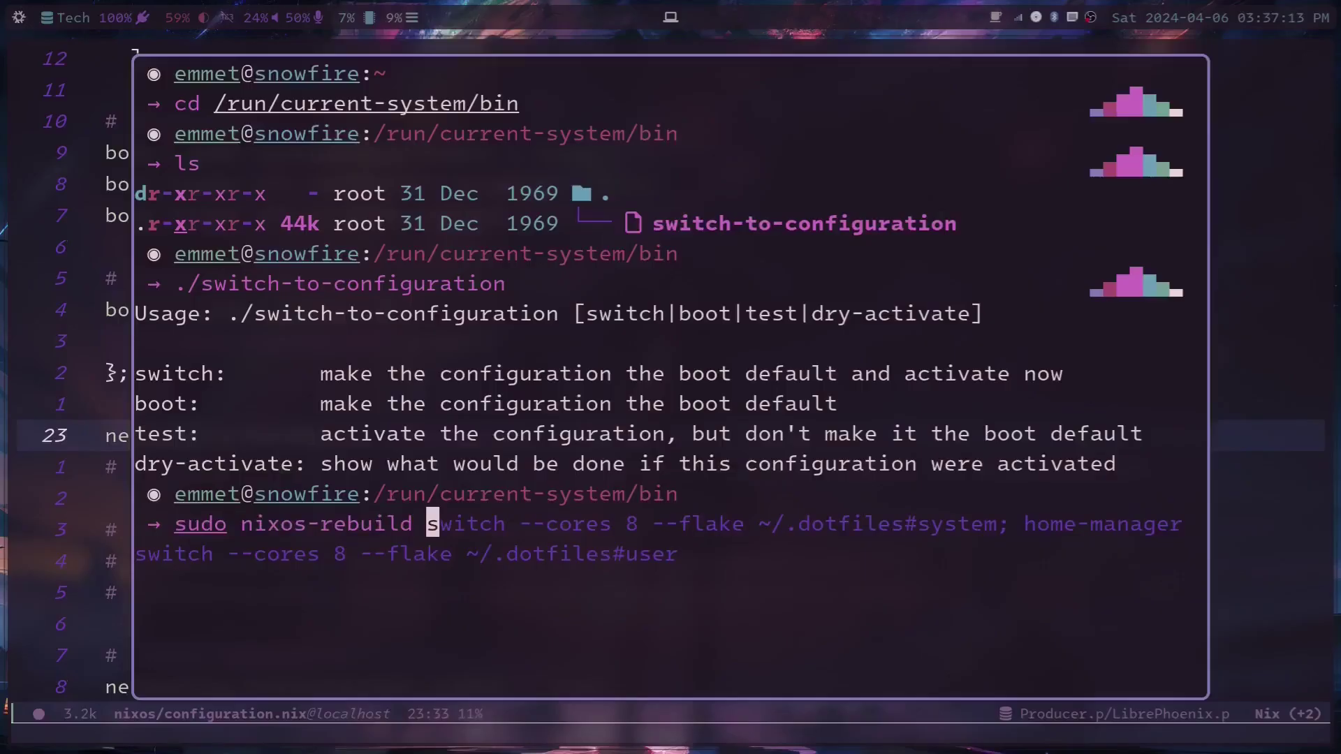
{"action": "type", "text": "switch"}
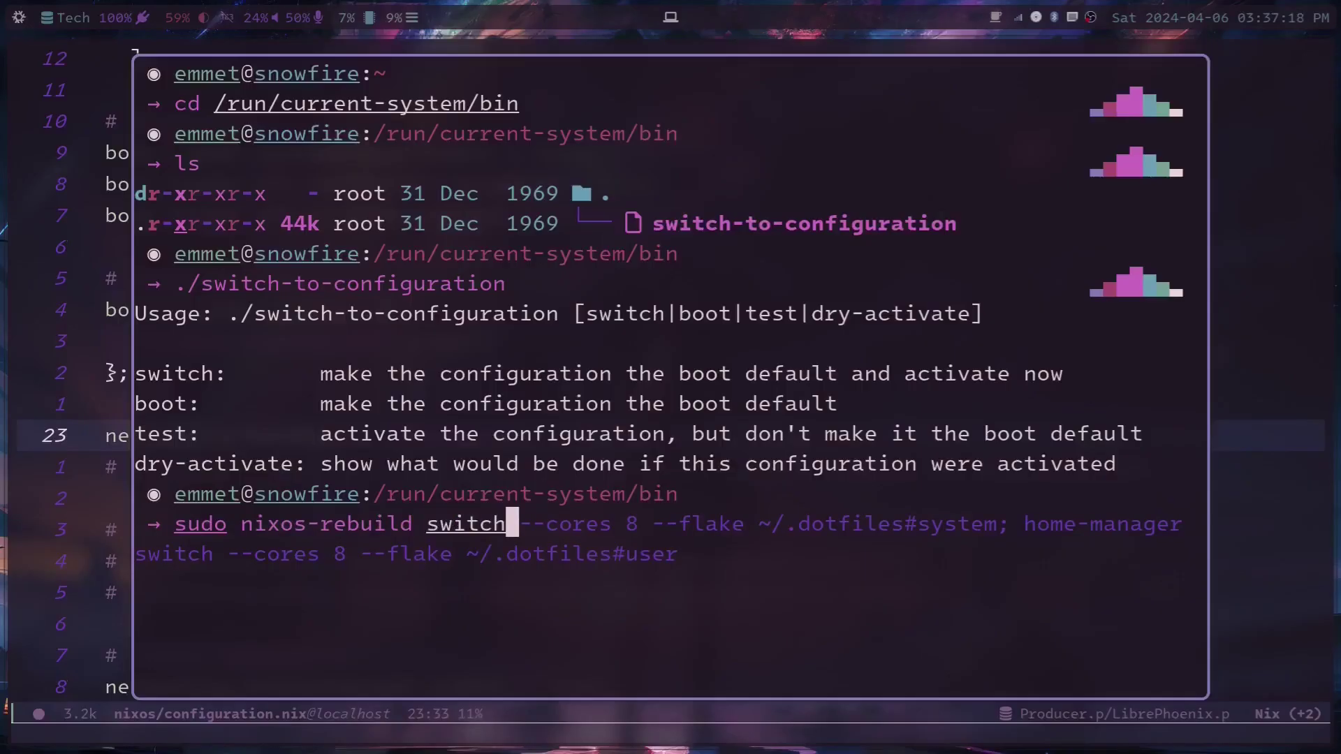
{"action": "key", "text": "BackSpace"}
{"action": "key", "text": "BackSpace"}
{"action": "key", "text": "BackSpace"}
{"action": "key", "text": "BackSpace"}
{"action": "key", "text": "BackSpace"}
{"action": "key", "text": "BackSpace"}
{"action": "key", "text": "BackSpace"}
{"action": "key", "text": "BackSpace"}
{"action": "key", "text": "BackSpace"}
{"action": "key", "text": "BackSpace"}
{"action": "key", "text": "BackSpace"}
{"action": "key", "text": "BackSpace"}
{"action": "key", "text": "BackSpace"}
{"action": "key", "text": "BackSpace"}
{"action": "key", "text": "BackSpace"}
{"action": "key", "text": "BackSpace"}
{"action": "key", "text": "BackSpace"}
{"action": "key", "text": "BackSpace"}
{"action": "key", "text": "BackSpace"}
{"action": "key", "text": "BackSpace"}
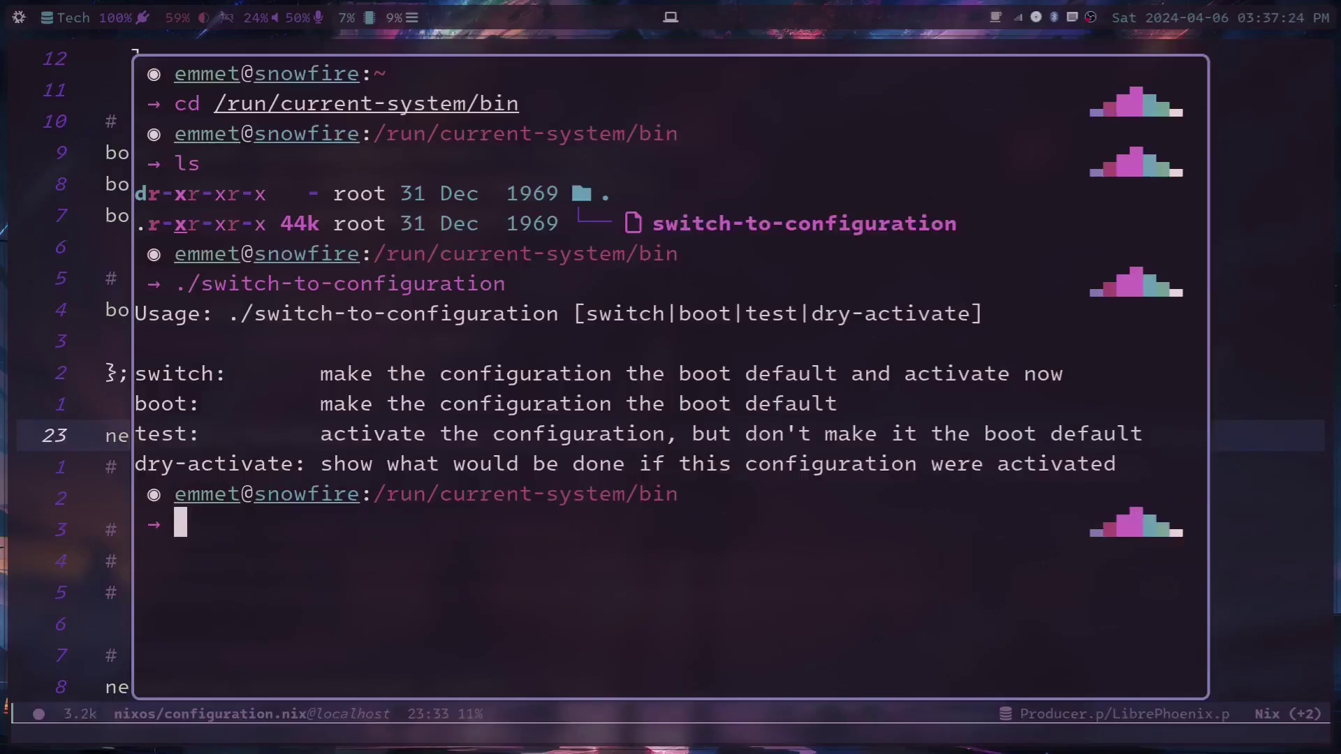
{"action": "type", "text": "sudo ./switch"}
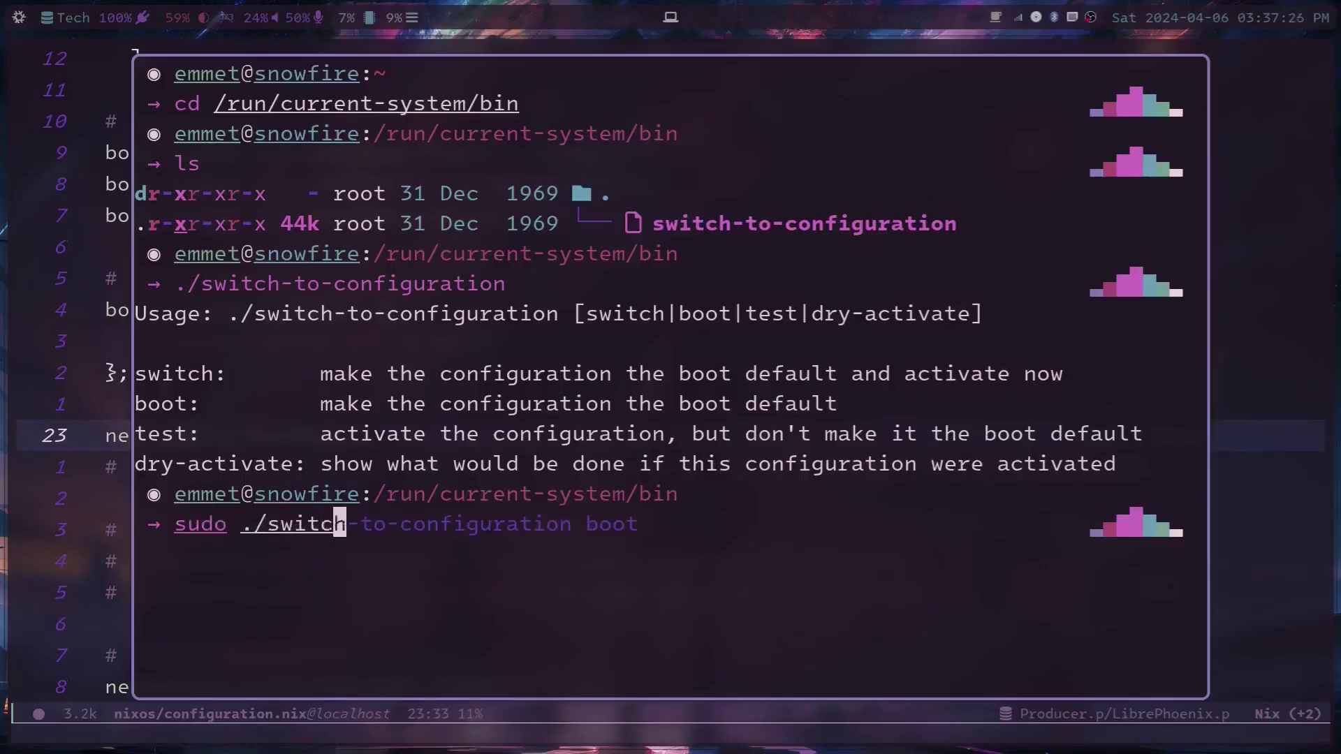
{"action": "type", "text": "-to-configuration"}
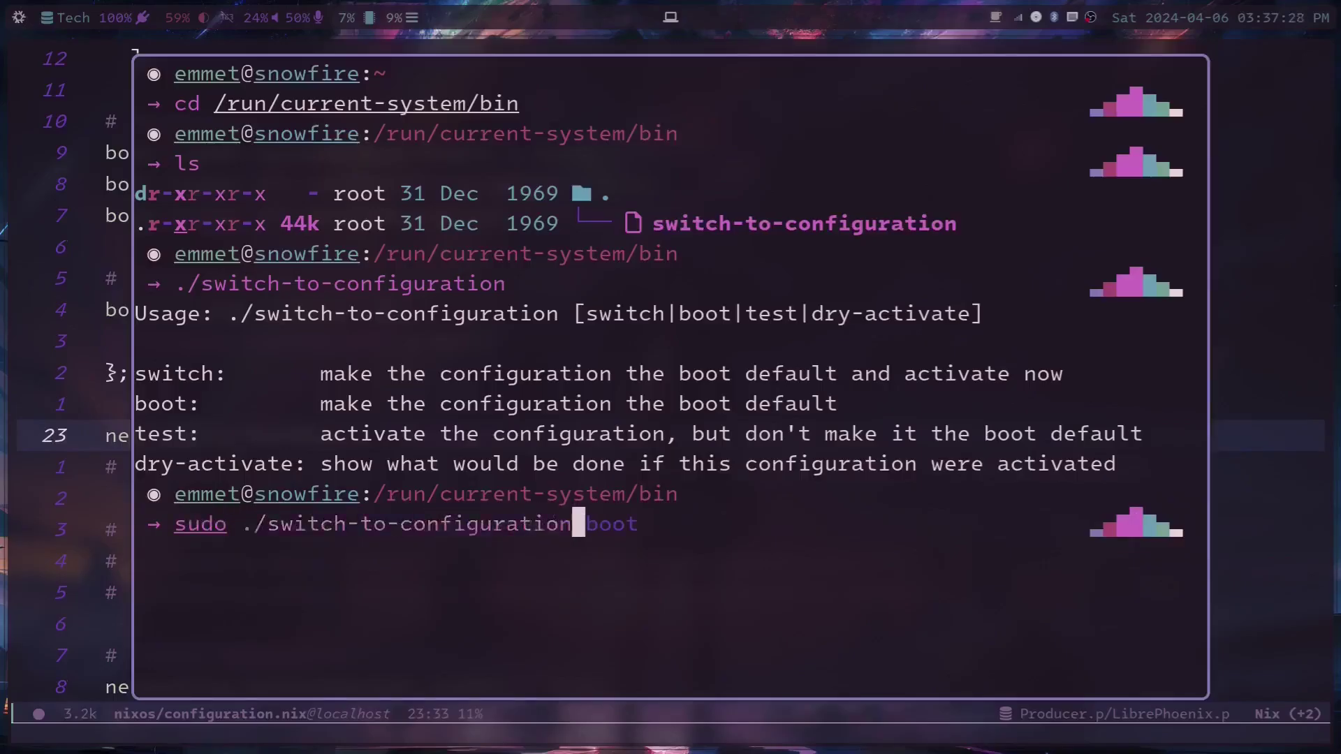
{"action": "type", "text": " boot"}
Step: Try switch then boot as the argument, erase the unrun command, and close the terminal with Ctrl+D
{"action": "key", "text": "BackSpace"}
{"action": "key", "text": "BackSpace"}
{"action": "key", "text": "BackSpace"}
{"action": "key", "text": "BackSpace"}
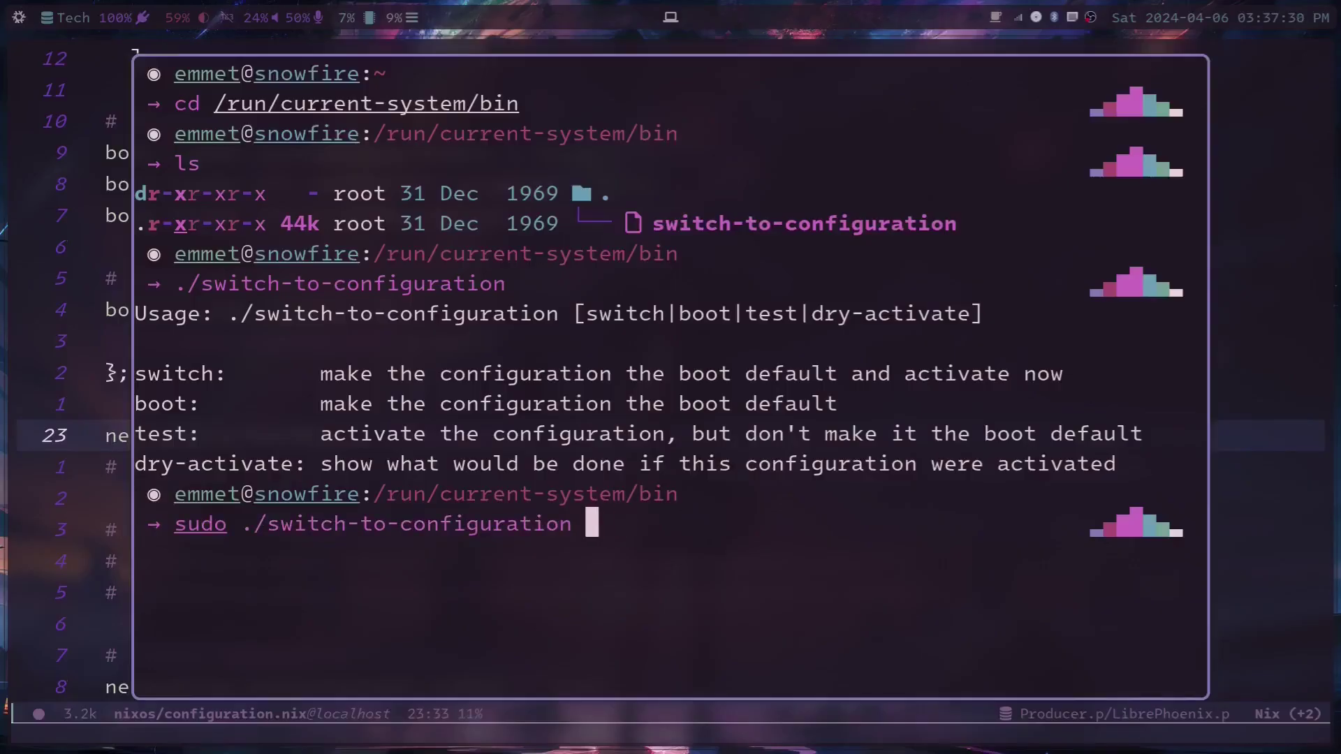
{"action": "type", "text": "switch"}
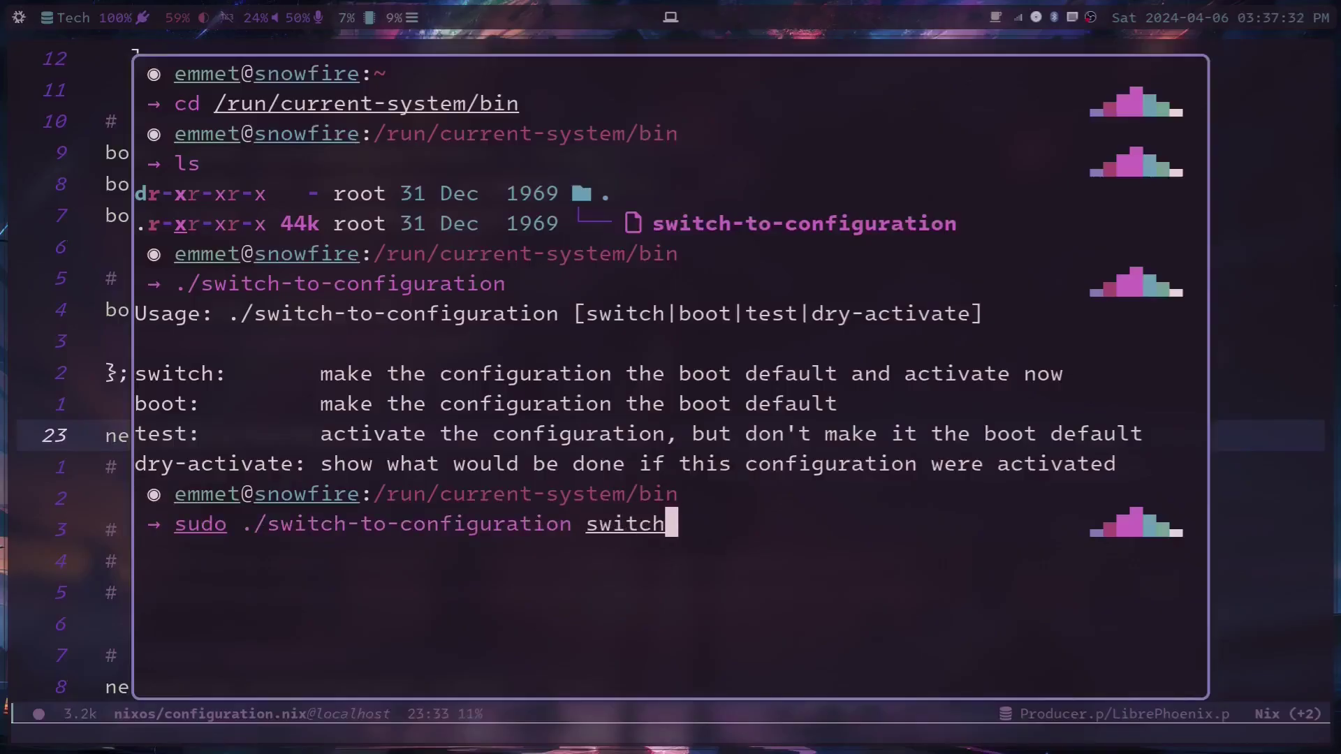
{"action": "key", "text": "BackSpace"}
{"action": "key", "text": "BackSpace"}
{"action": "key", "text": "BackSpace"}
{"action": "key", "text": "BackSpace"}
{"action": "key", "text": "BackSpace"}
{"action": "key", "text": "BackSpace"}
{"action": "type", "text": "boot"}
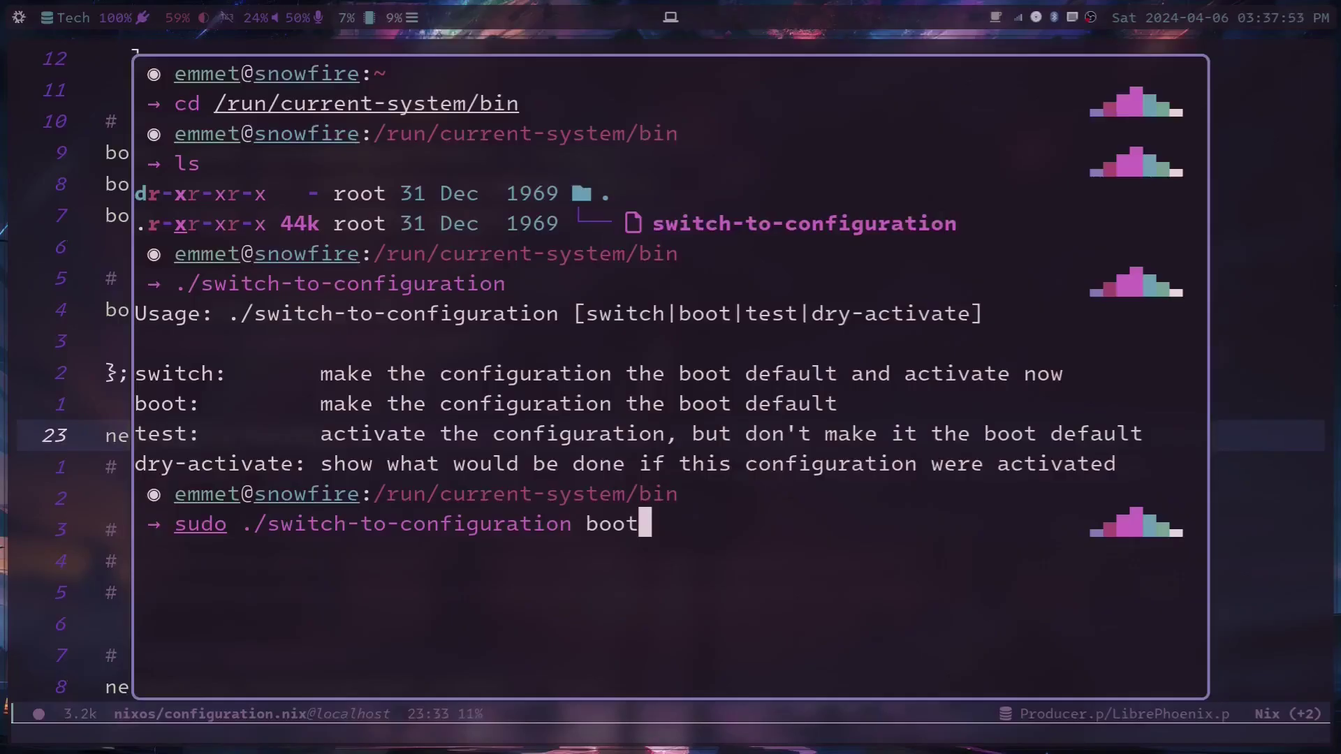
{"action": "key", "text": "BackSpace"}
{"action": "key", "text": "BackSpace"}
{"action": "key", "text": "BackSpace"}
{"action": "key", "text": "BackSpace"}
{"action": "key", "text": "BackSpace"}
{"action": "key", "text": "BackSpace"}
{"action": "key", "text": "BackSpace"}
{"action": "key", "text": "BackSpace"}
{"action": "key", "text": "BackSpace"}
{"action": "key", "text": "BackSpace"}
{"action": "key", "text": "BackSpace"}
{"action": "key", "text": "BackSpace"}
{"action": "key", "text": "BackSpace"}
{"action": "key", "text": "BackSpace"}
{"action": "key", "text": "BackSpace"}
{"action": "key", "text": "BackSpace"}
{"action": "key", "text": "BackSpace"}
{"action": "key", "text": "BackSpace"}
{"action": "key", "text": "BackSpace"}
{"action": "key", "text": "BackSpace"}
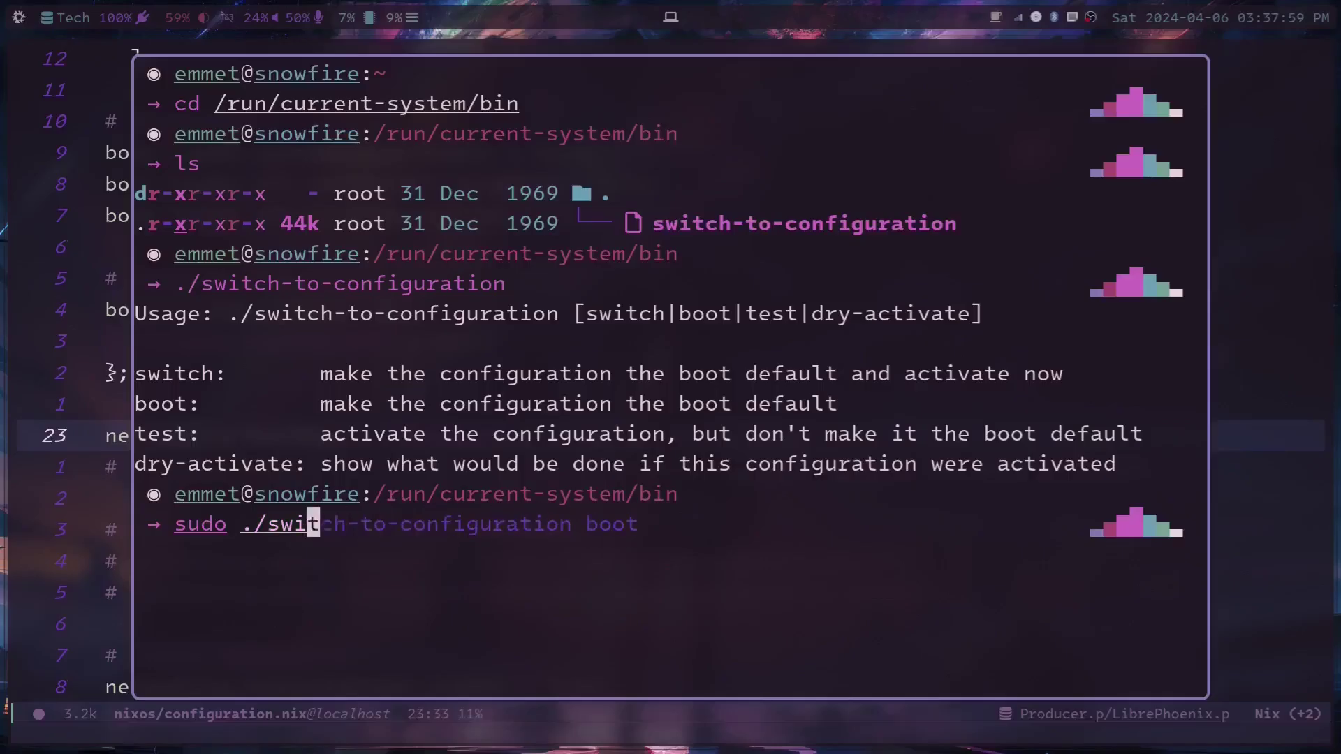
{"action": "key", "text": "ctrl+d"}
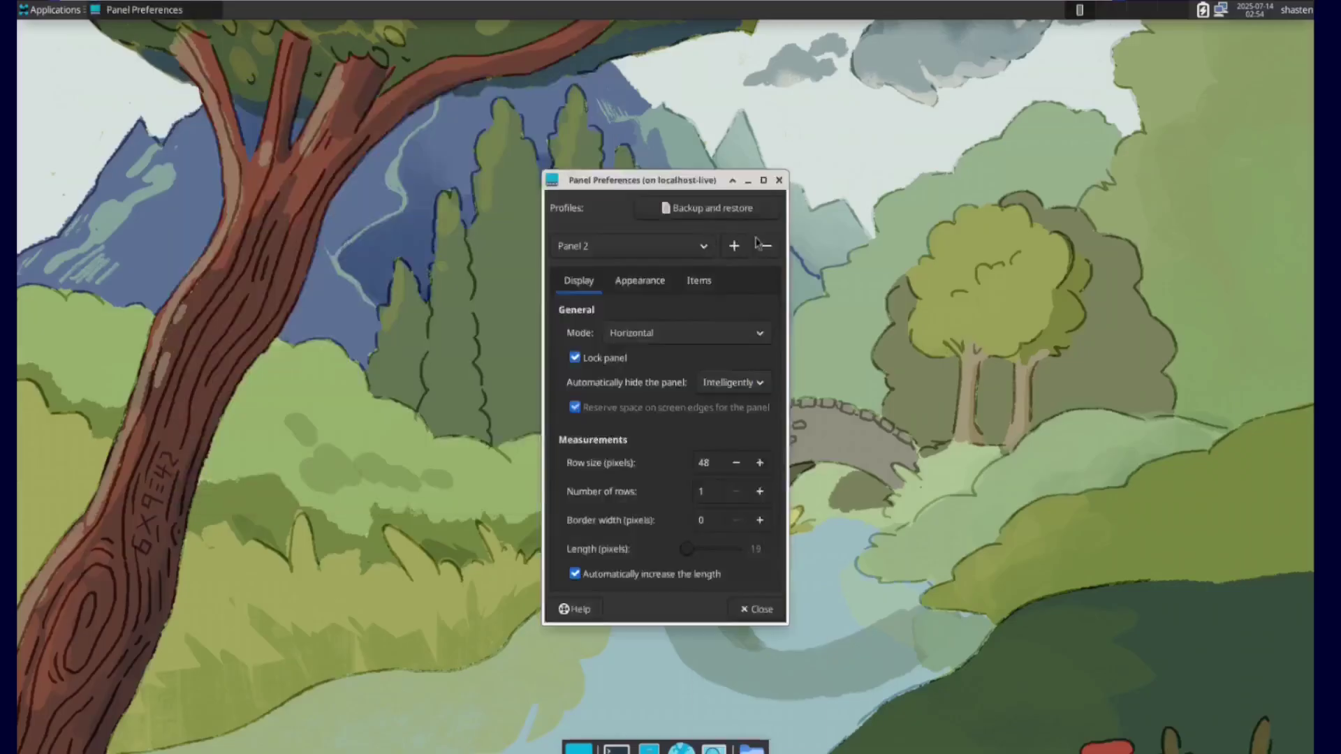
Step: Clear and enlarge the kitty terminal, then run fastfetch showing Aurora 42 and KDE Plasma 6.4.2
{"action": "type", "text": "clear"}
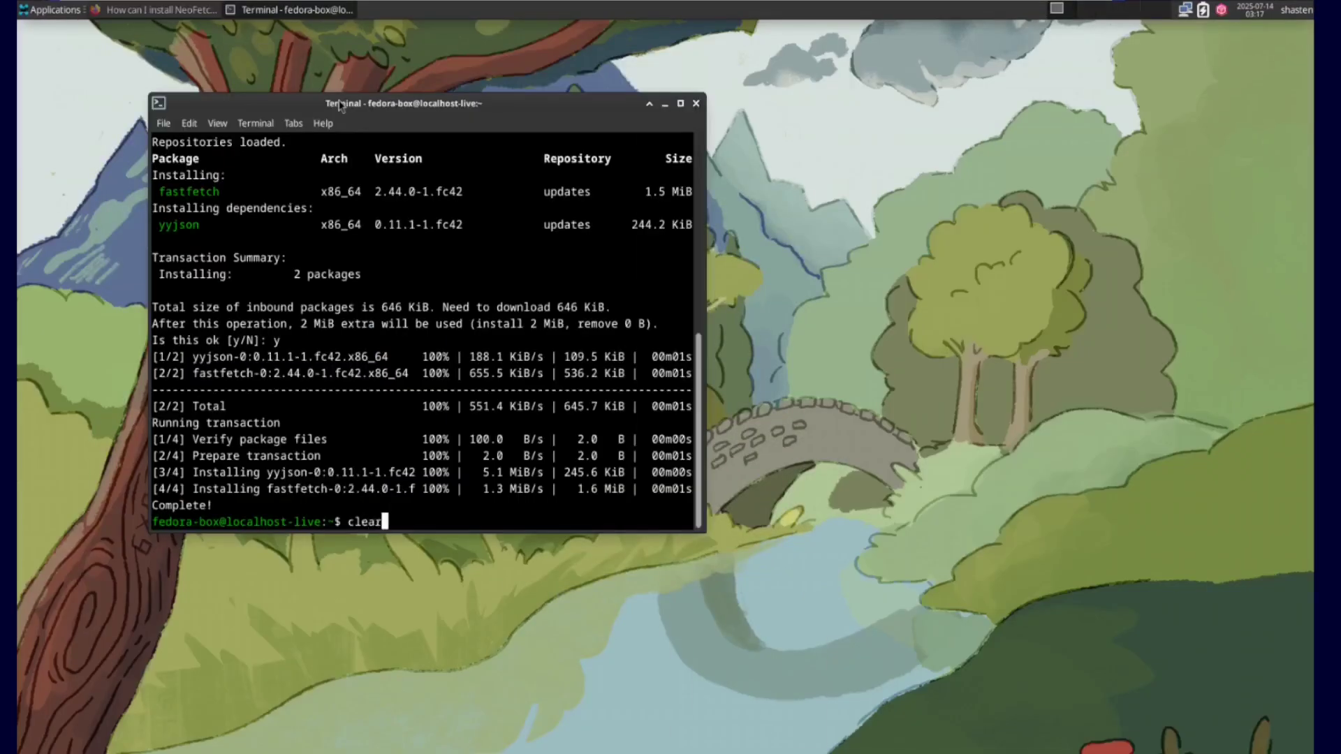
{"action": "key", "text": "Return"}
{"action": "type", "text": "fastf"}
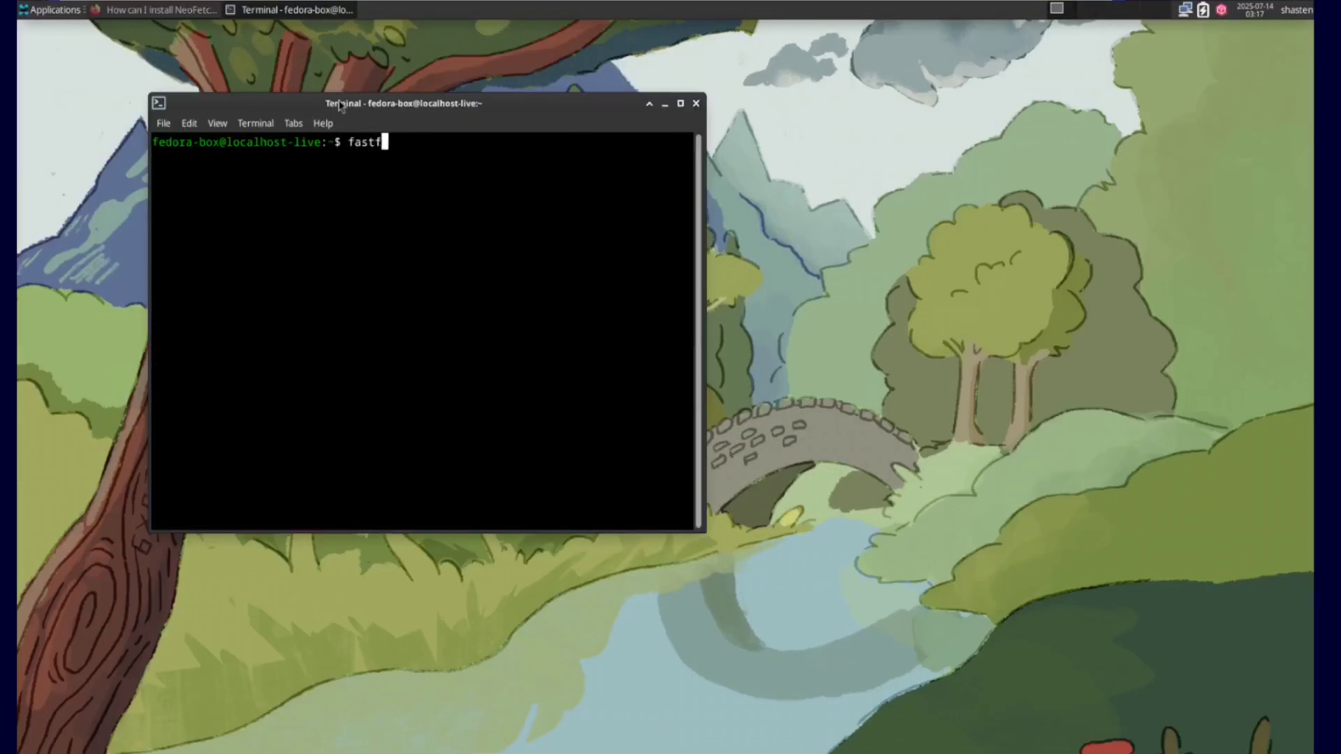
{"action": "type", "text": "etch"}
{"action": "key", "text": "Return"}
{"action": "left_click_drag", "start_coordinate": [704, 531], "coordinate": [843, 631]}
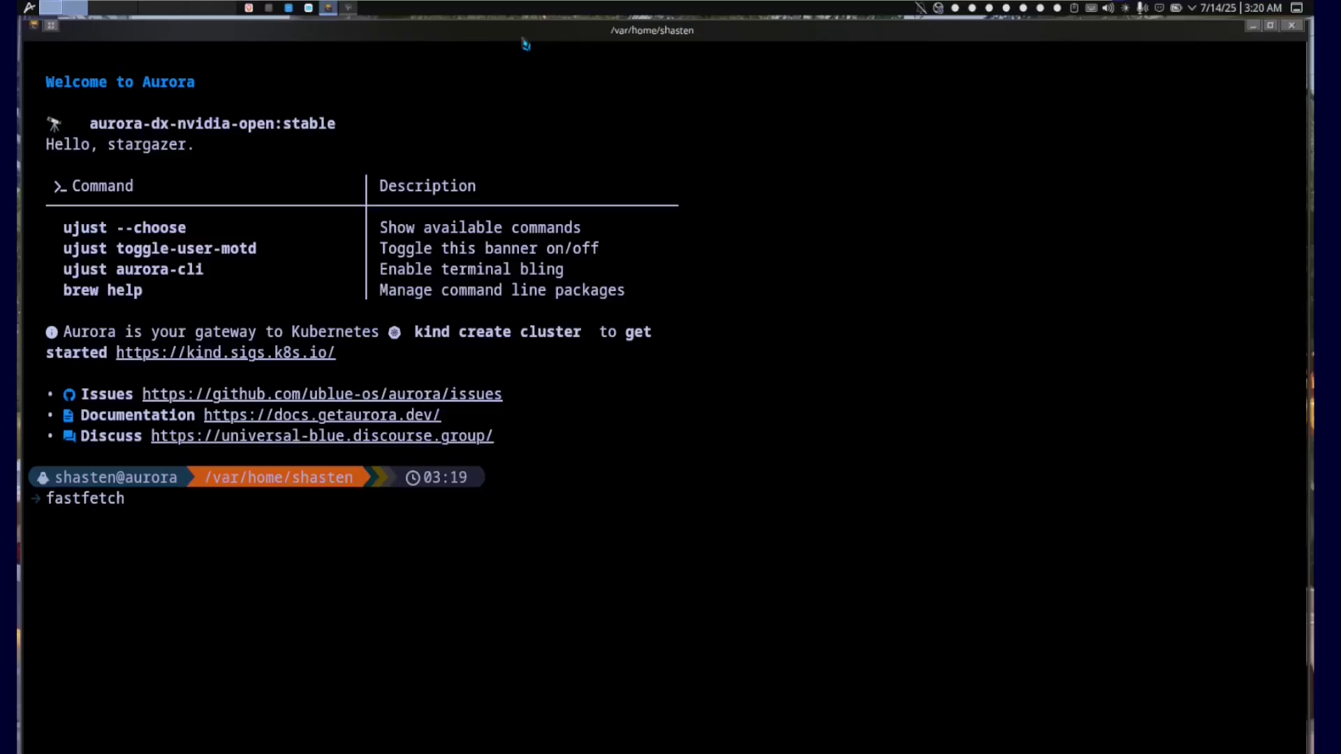
{"action": "key", "text": "Return"}
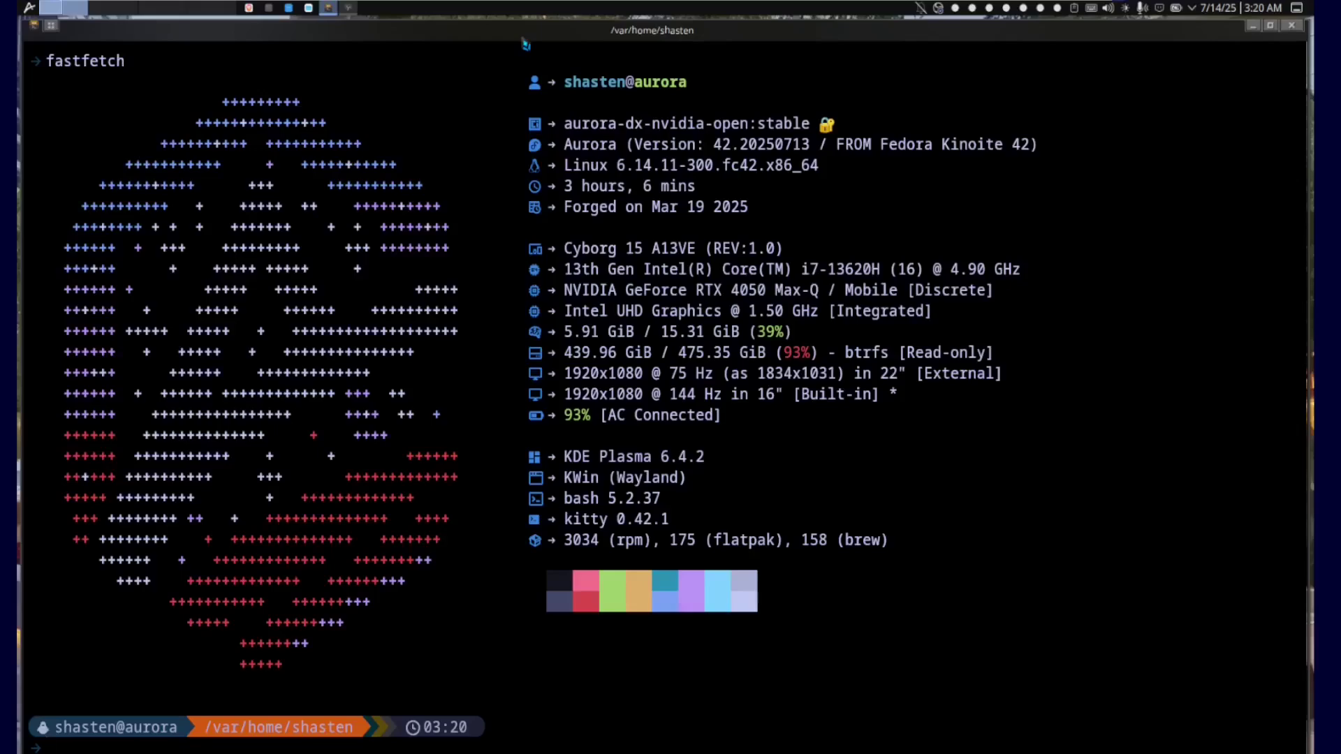
{"action": "type", "text": "ear"}
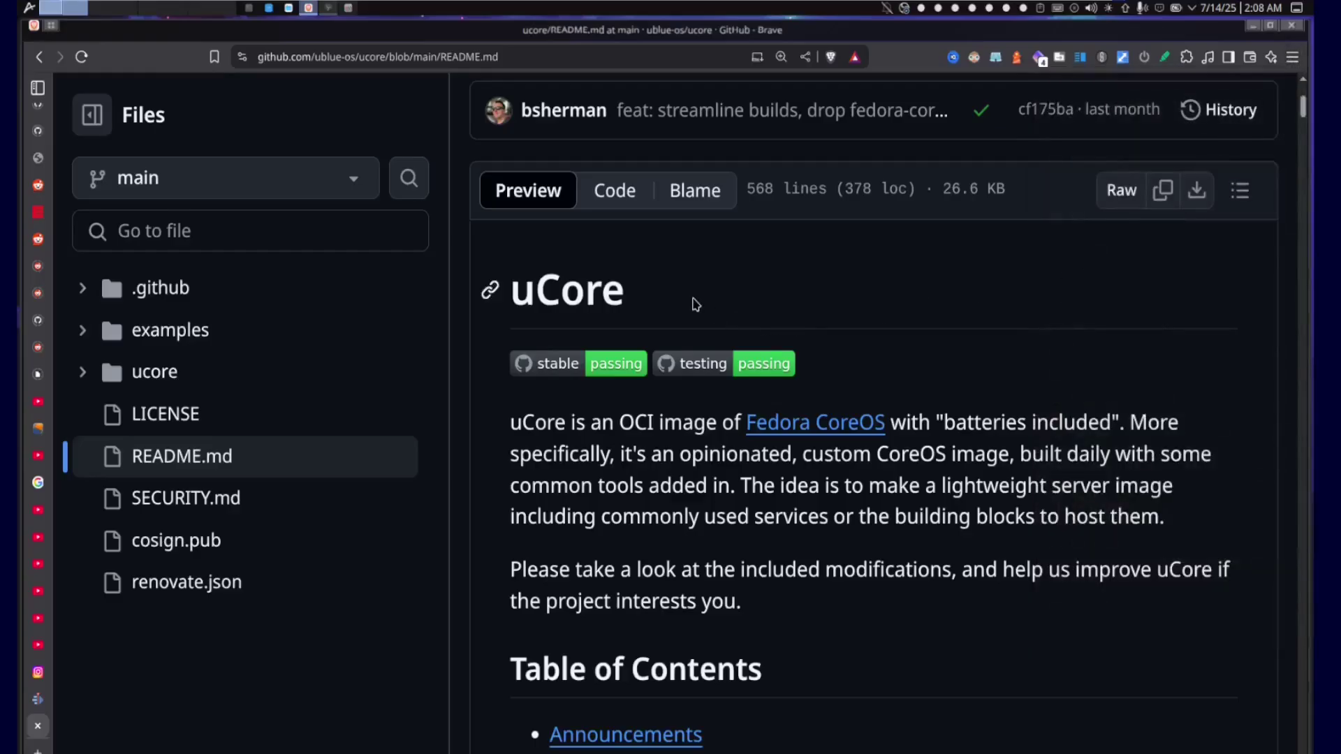
Step: Scroll universal-blue.org to Cloud Native and highlight its opening sentences
{"action": "scroll", "coordinate": [694, 304], "scroll_direction": "up", "scroll_amount": 4}
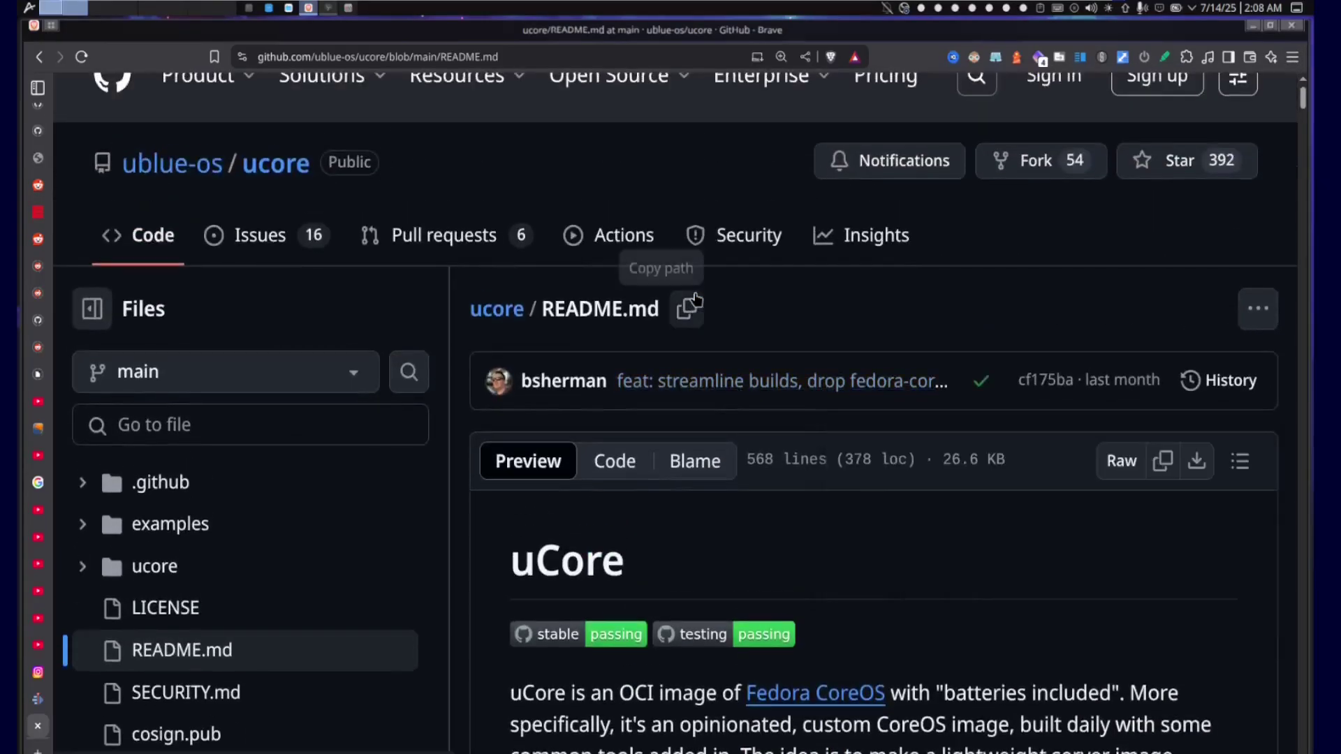
{"action": "scroll", "coordinate": [694, 299], "scroll_direction": "down", "scroll_amount": 4}
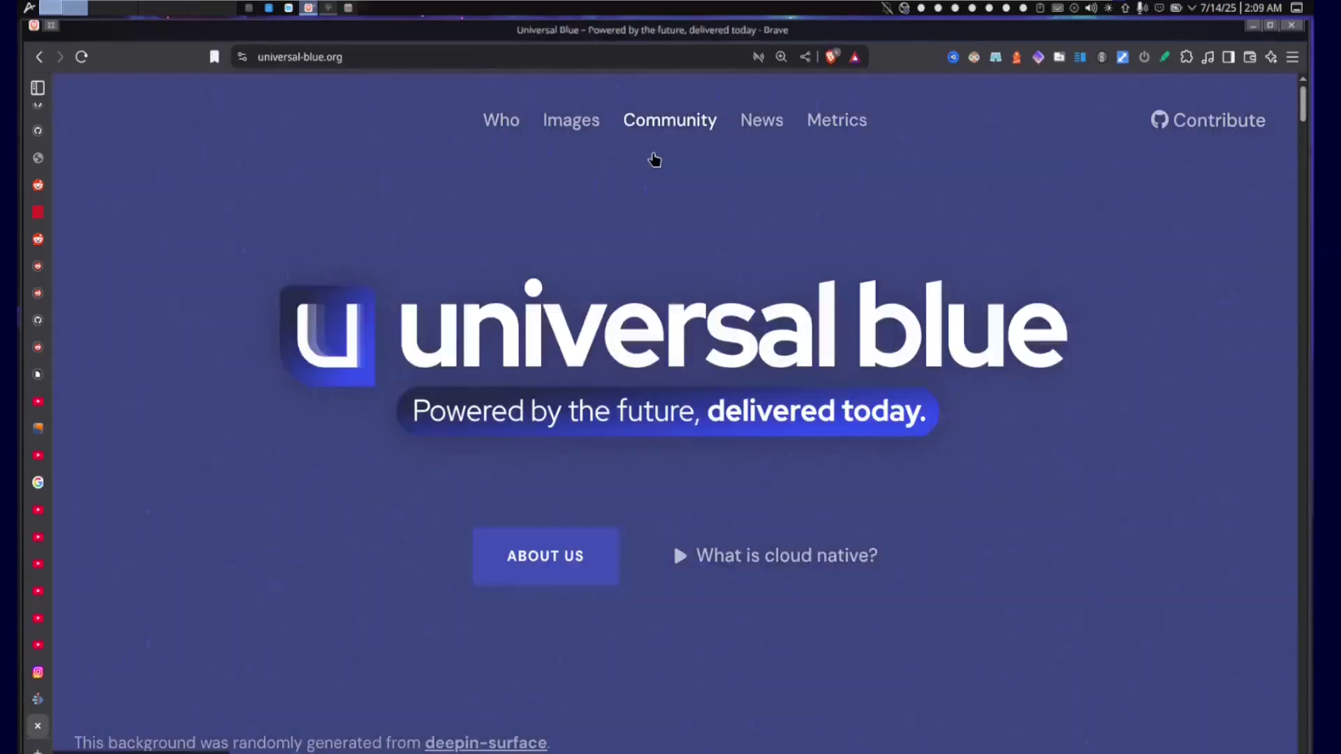
{"action": "scroll", "coordinate": [698, 279], "scroll_direction": "down", "scroll_amount": 10}
{"action": "left_click_drag", "start_coordinate": [712, 354], "coordinate": [801, 292]}
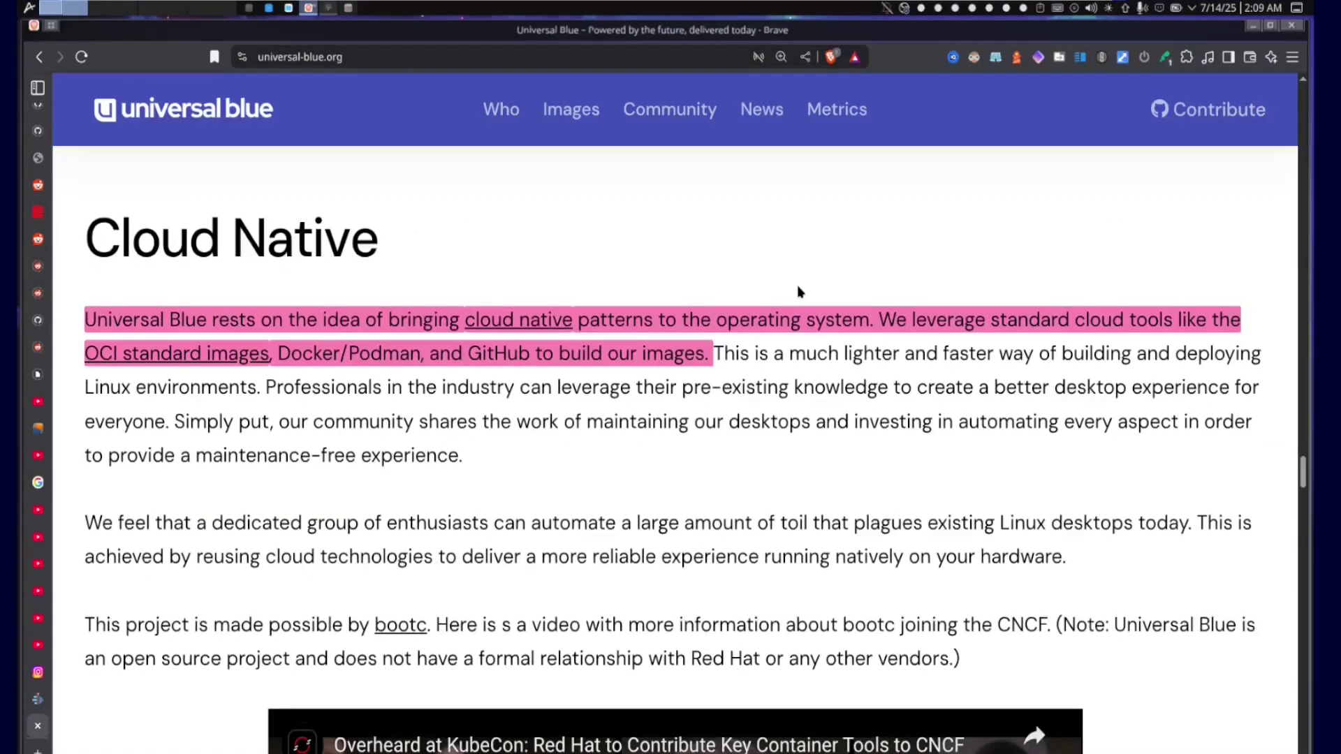
Step: Scroll further and highlight the sentence crediting bootc
{"action": "scroll", "coordinate": [792, 307], "scroll_direction": "down", "scroll_amount": 3}
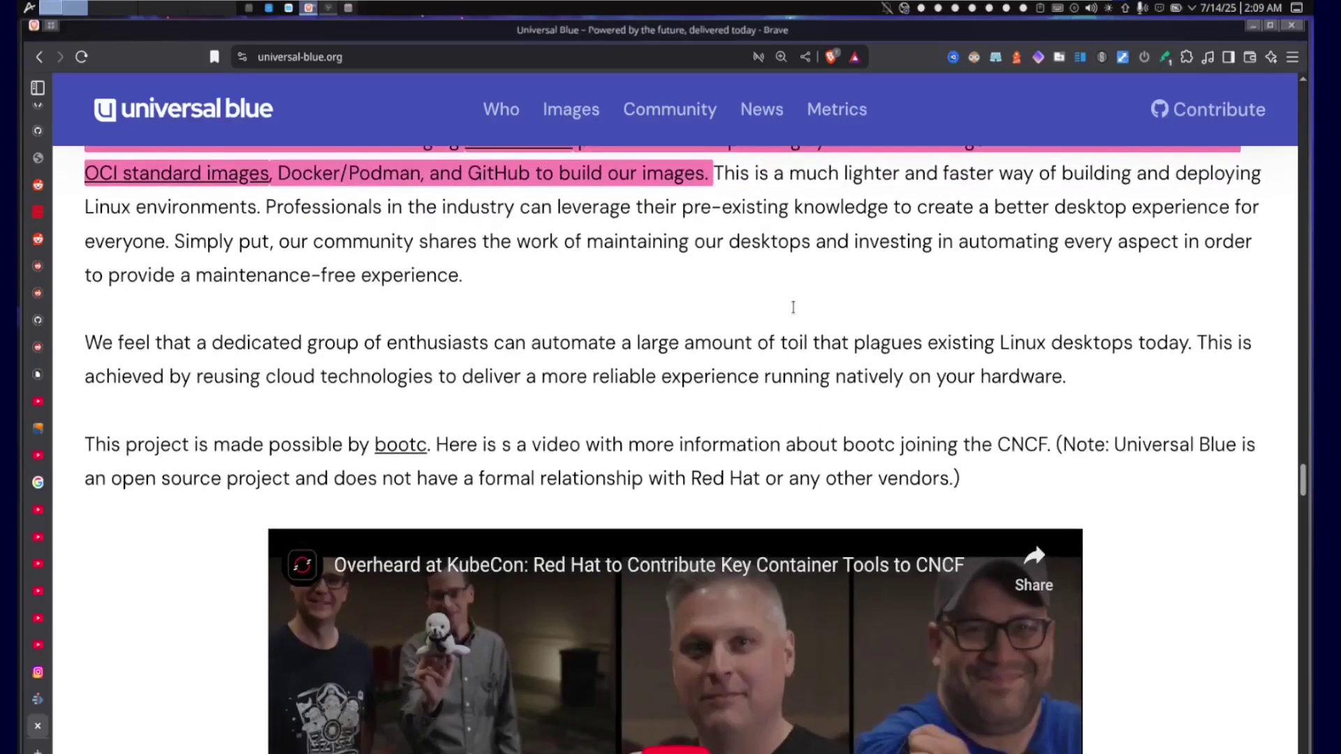
{"action": "scroll", "coordinate": [711, 355], "scroll_direction": "up", "scroll_amount": 3}
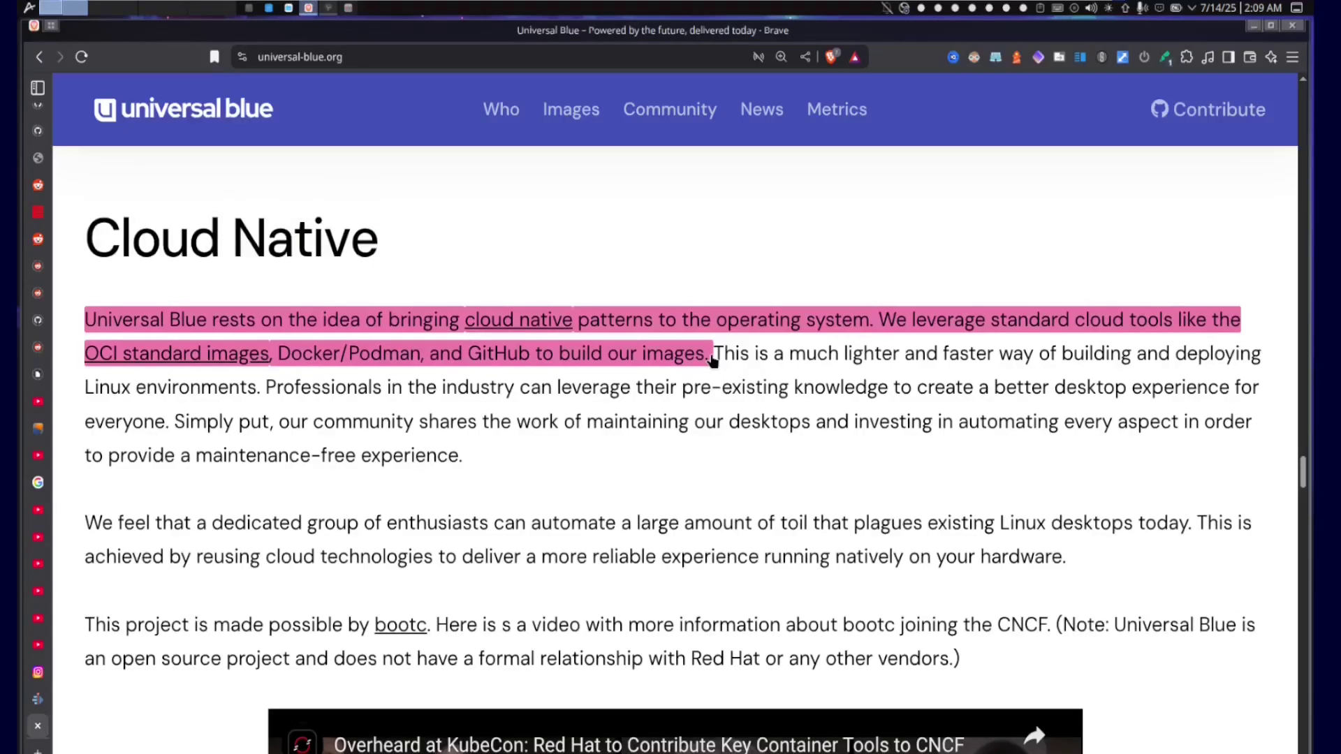
{"action": "scroll", "coordinate": [713, 360], "scroll_direction": "down", "scroll_amount": 4}
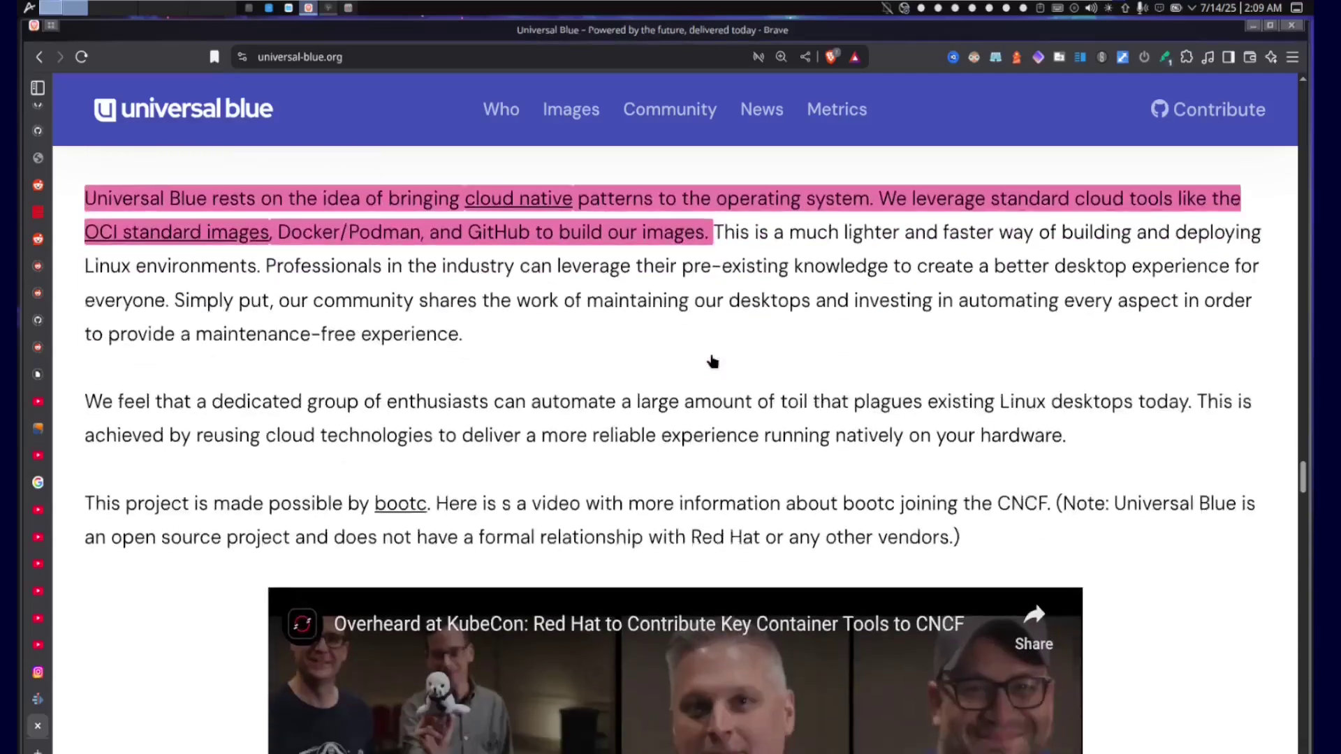
{"action": "scroll", "coordinate": [711, 356], "scroll_direction": "down", "scroll_amount": 1}
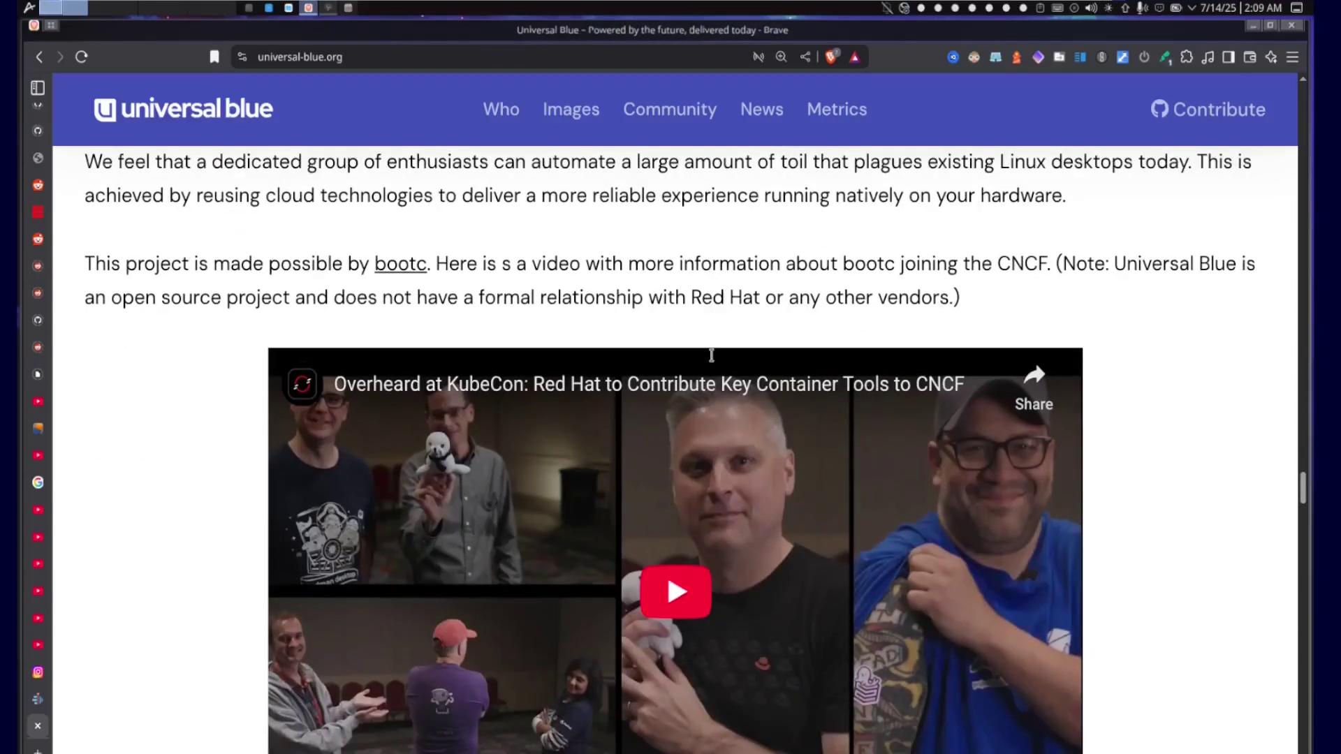
{"action": "left_click_drag", "start_coordinate": [84, 269], "coordinate": [431, 274]}
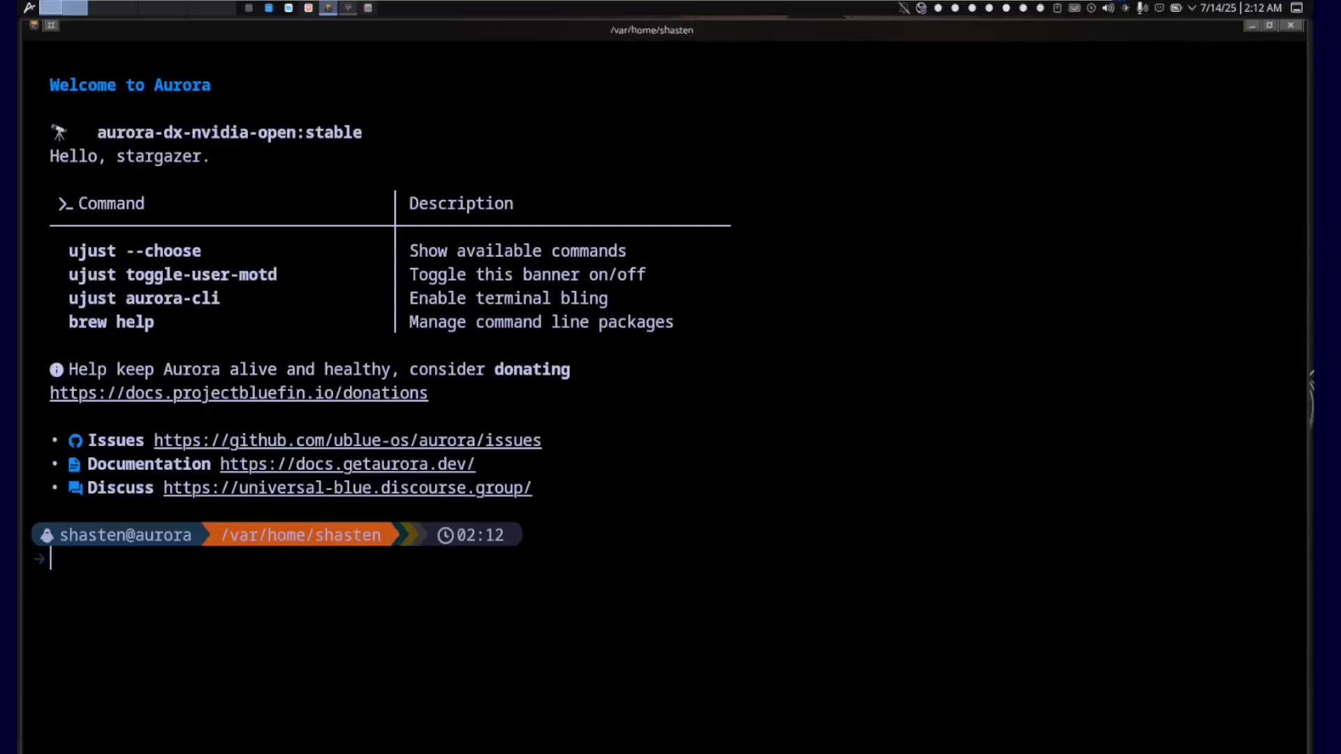
Step: Open the second-brain session with tms, read plasma.norg in Neovim, and quit with :q
{"action": "type", "text": "tms"}
{"action": "key", "text": "Return"}
{"action": "type", "text": "se"}
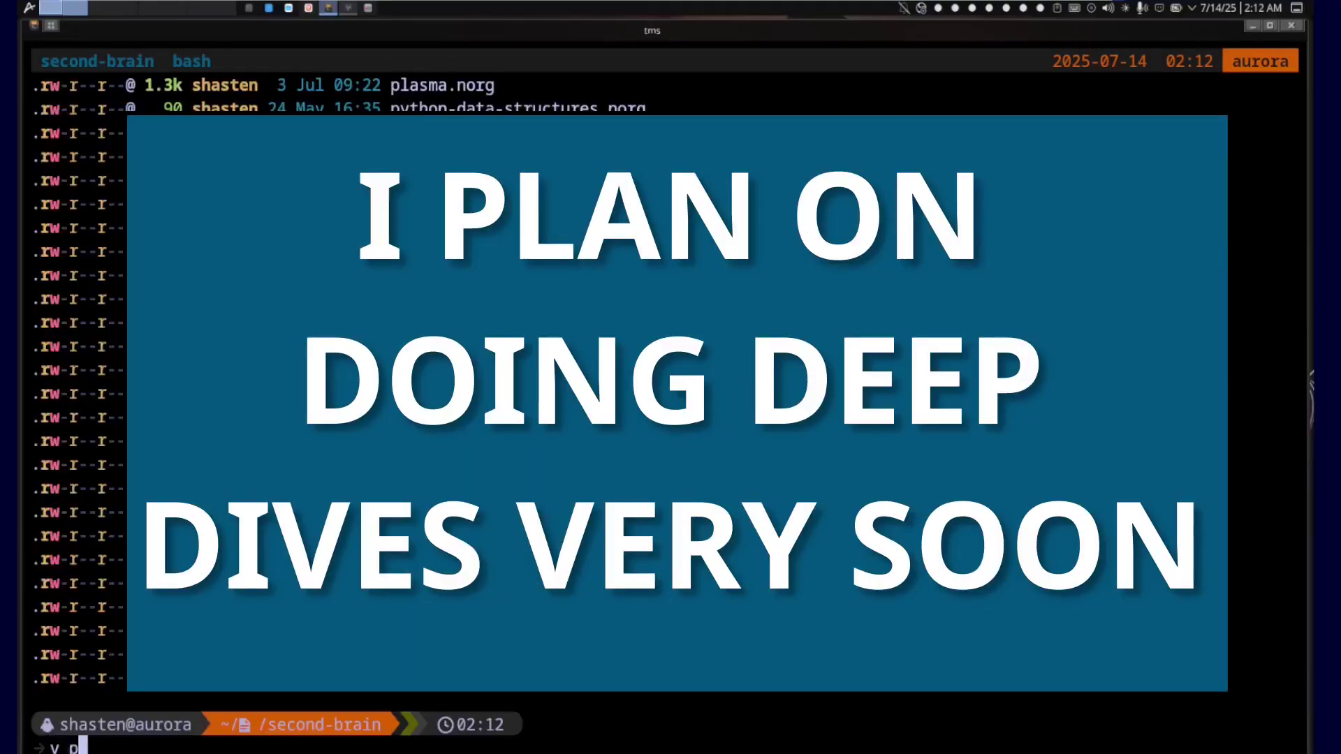
{"action": "key", "text": "Return"}
{"action": "scroll", "coordinate": [440, 225], "scroll_direction": "down", "scroll_amount": 7}
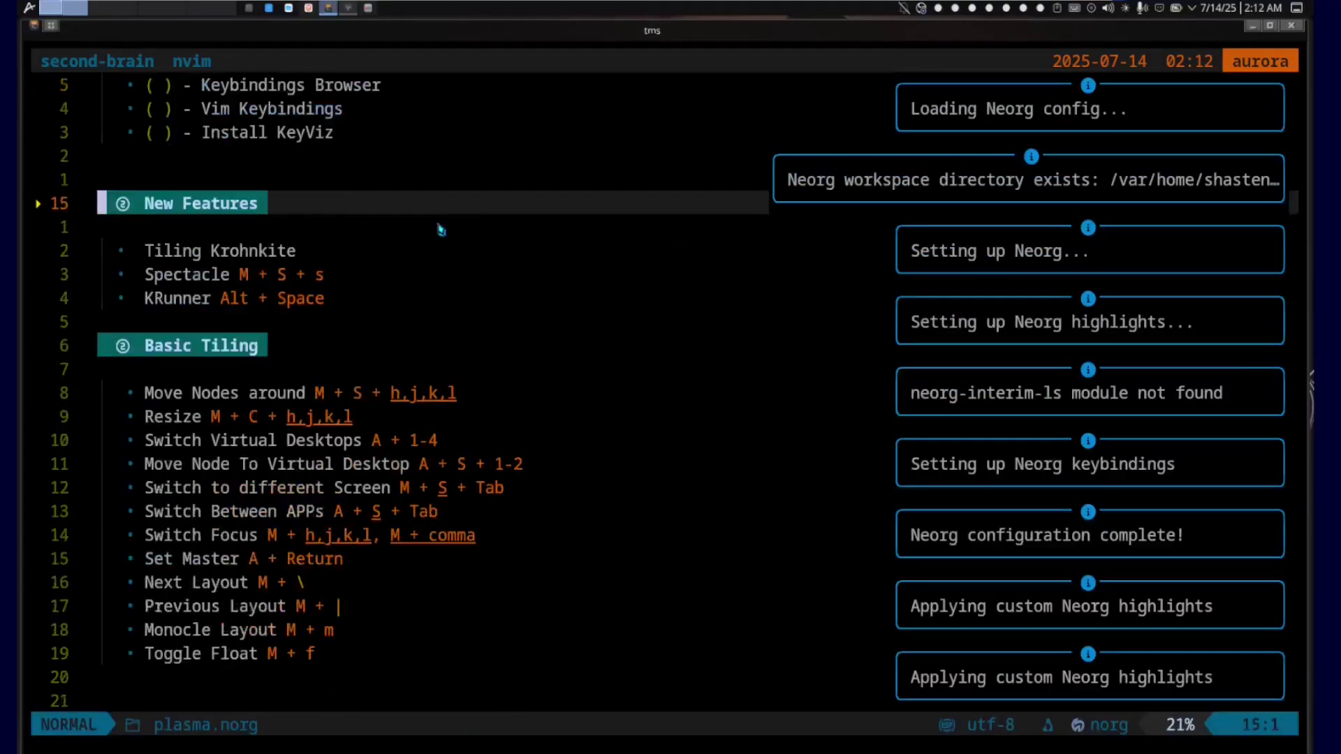
{"action": "scroll", "coordinate": [442, 228], "scroll_direction": "down", "scroll_amount": 6}
{"action": "type", "text": ":q"}
{"action": "key", "text": "Return"}
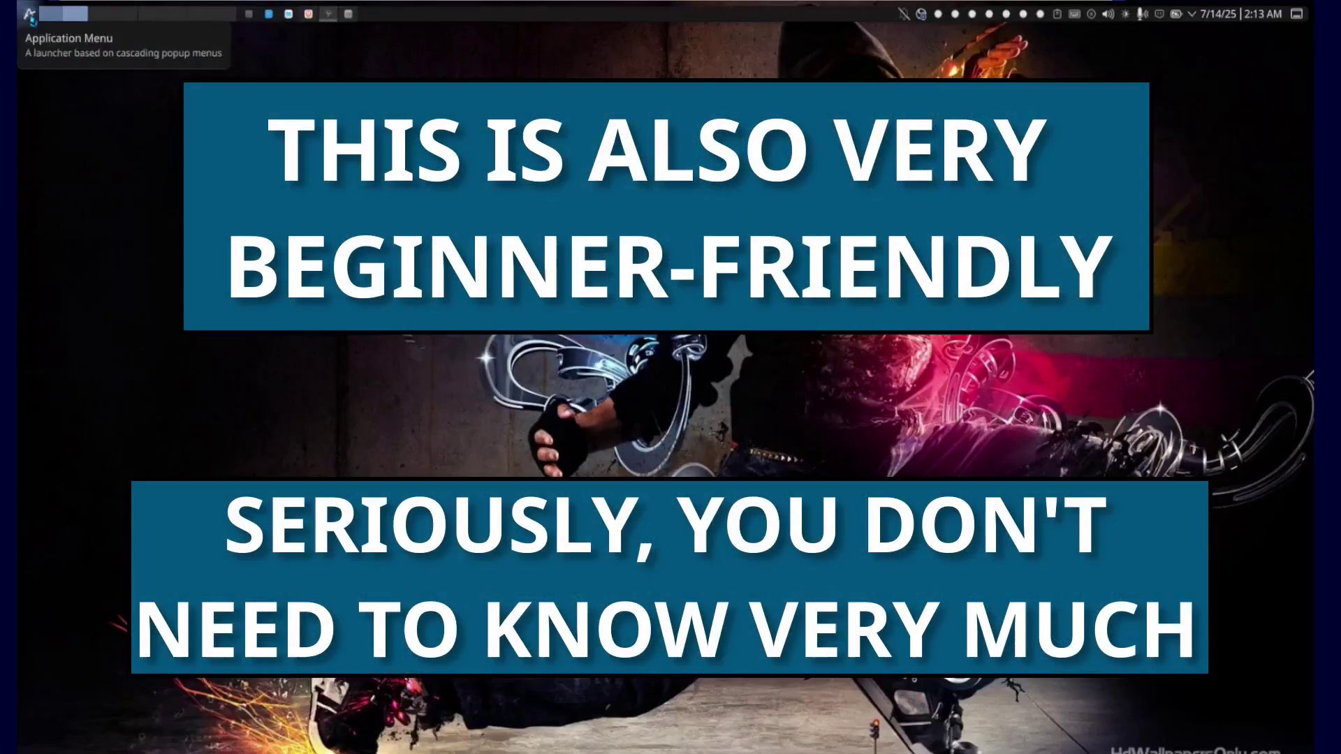
Step: Browse the application launcher's category submenus, then dismiss the launcher with Escape
{"action": "left_click", "coordinate": [30, 13]}
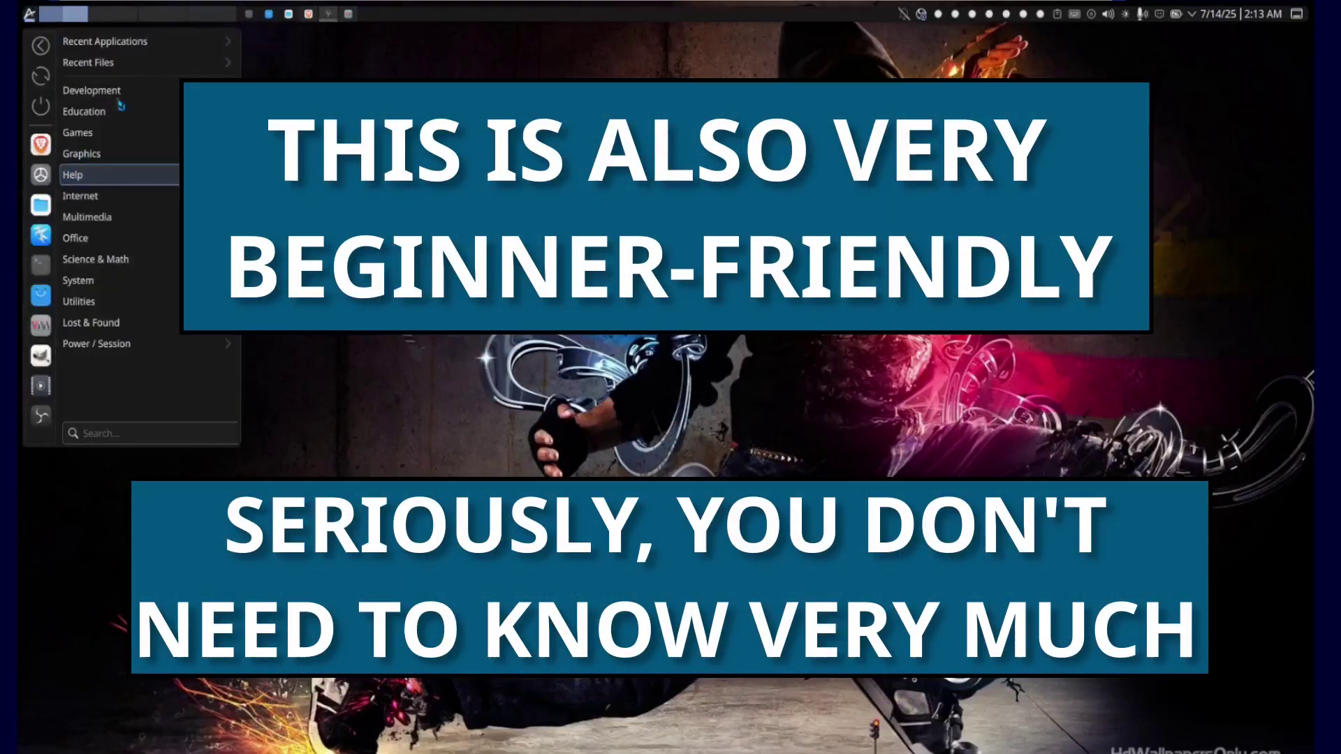
{"action": "mouse_move", "coordinate": [162, 42]}
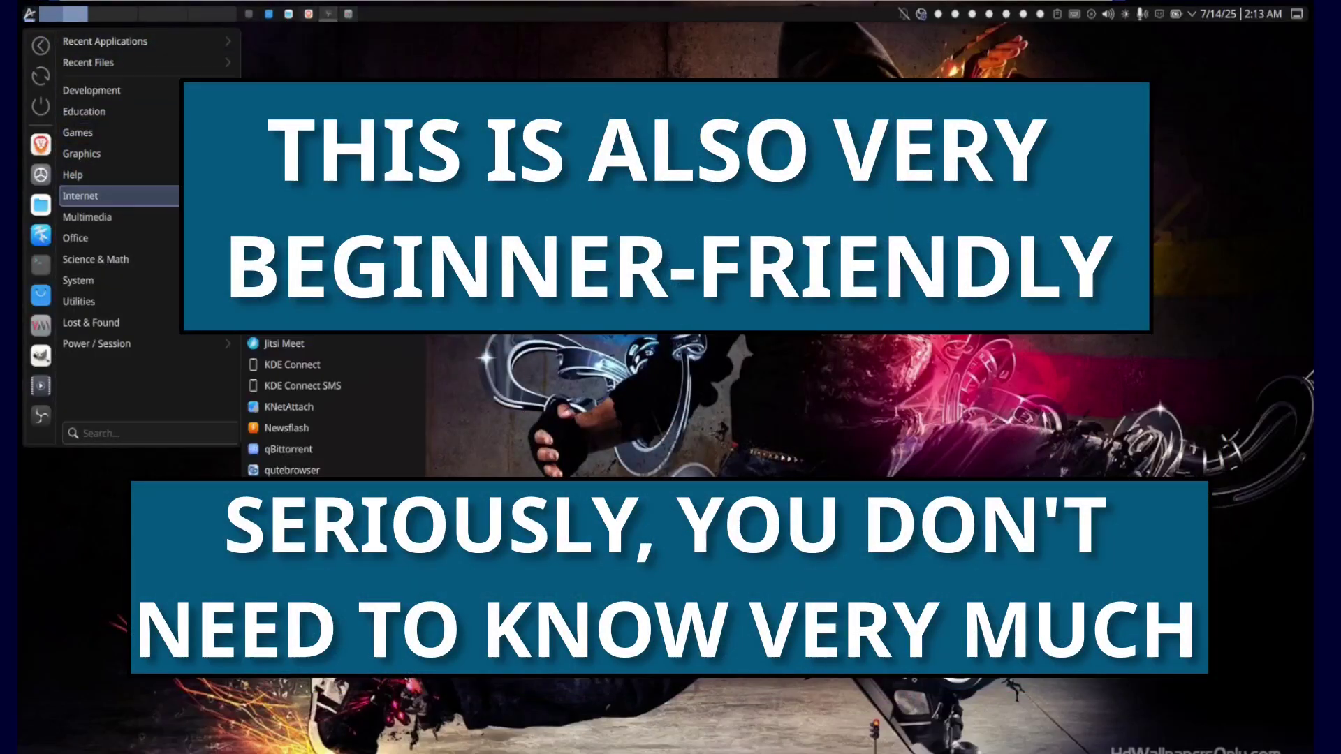
{"action": "mouse_move", "coordinate": [125, 216]}
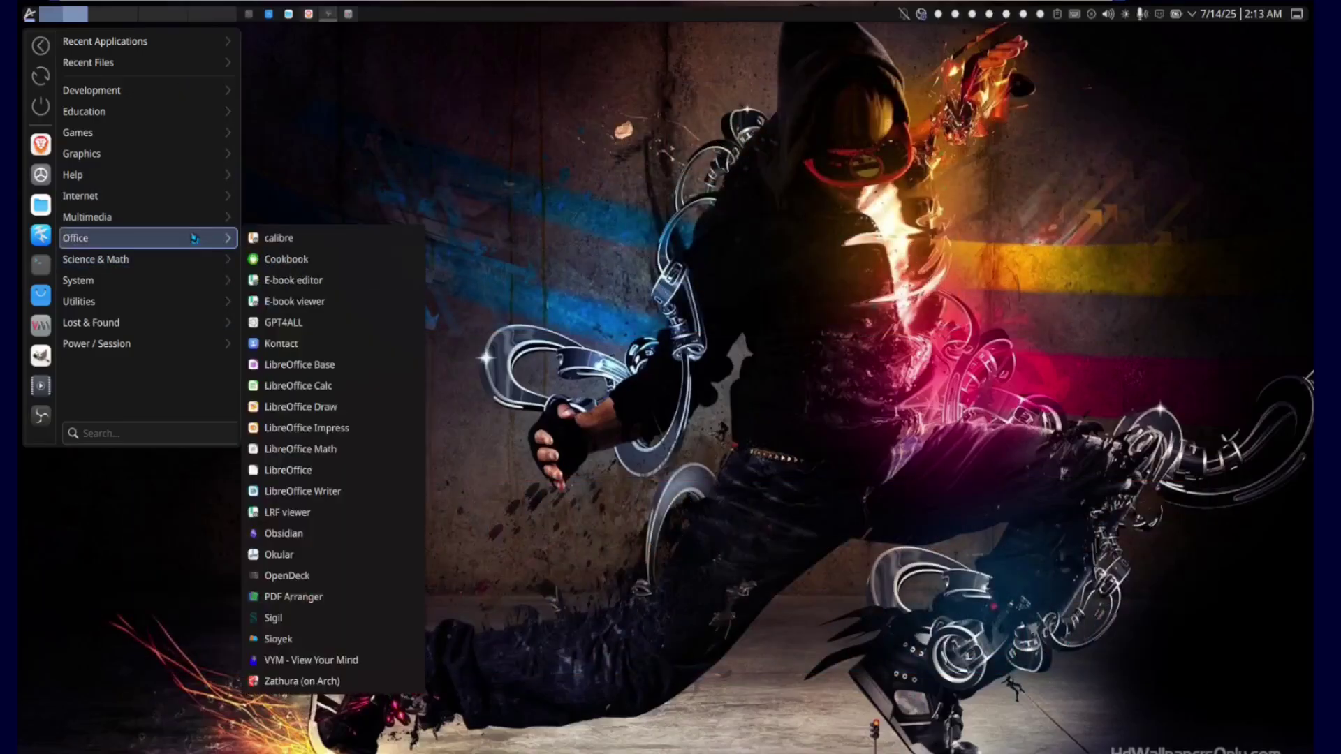
{"action": "mouse_move", "coordinate": [187, 258]}
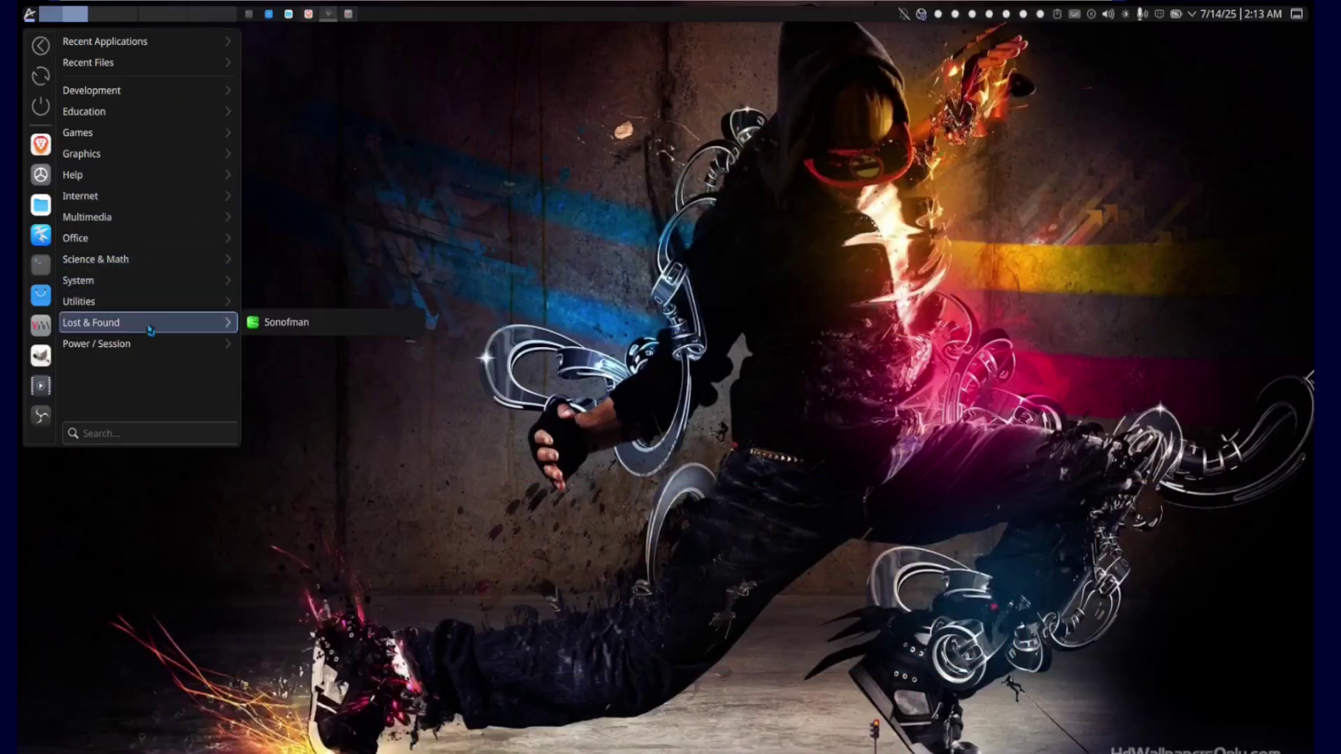
{"action": "key", "text": "Escape"}
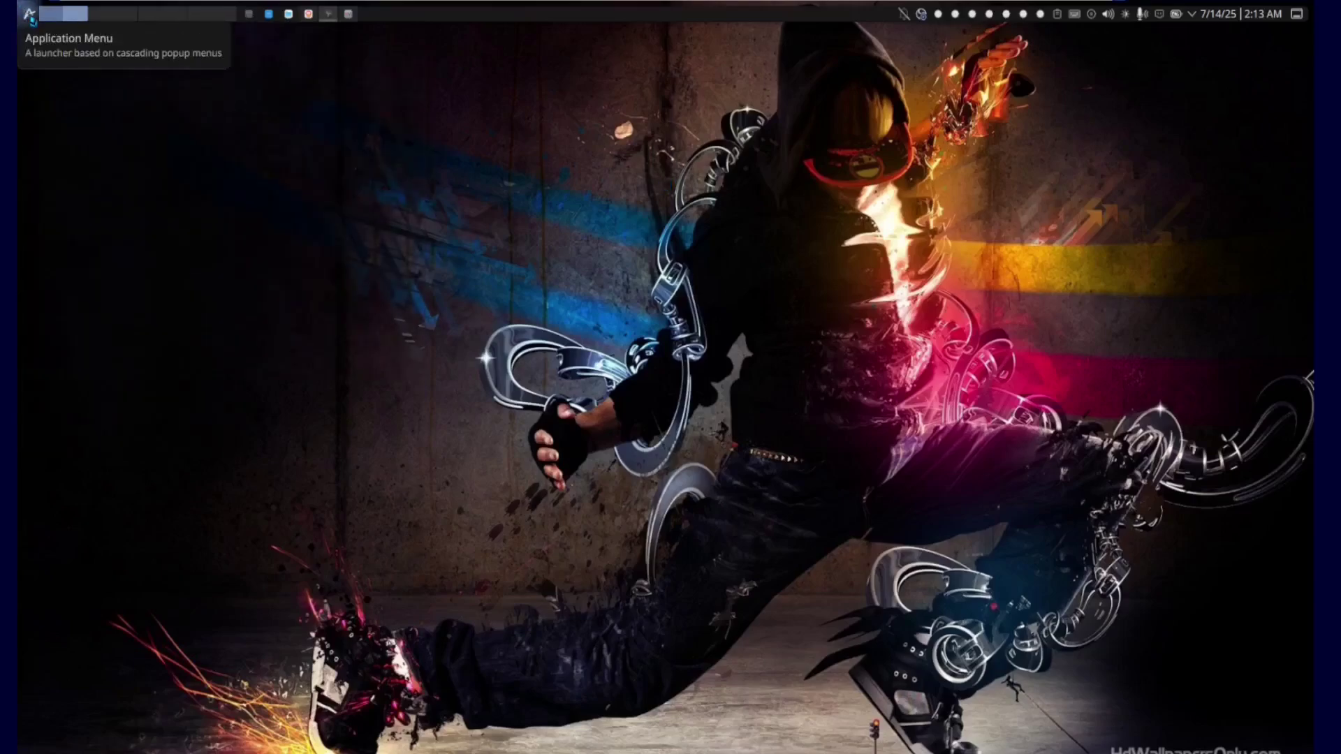
Step: Reopen the launcher and browse to Multimedia, listing Ardour, Kdenlive, OBS Studio, REAPER and VLC
{"action": "left_click", "coordinate": [30, 14]}
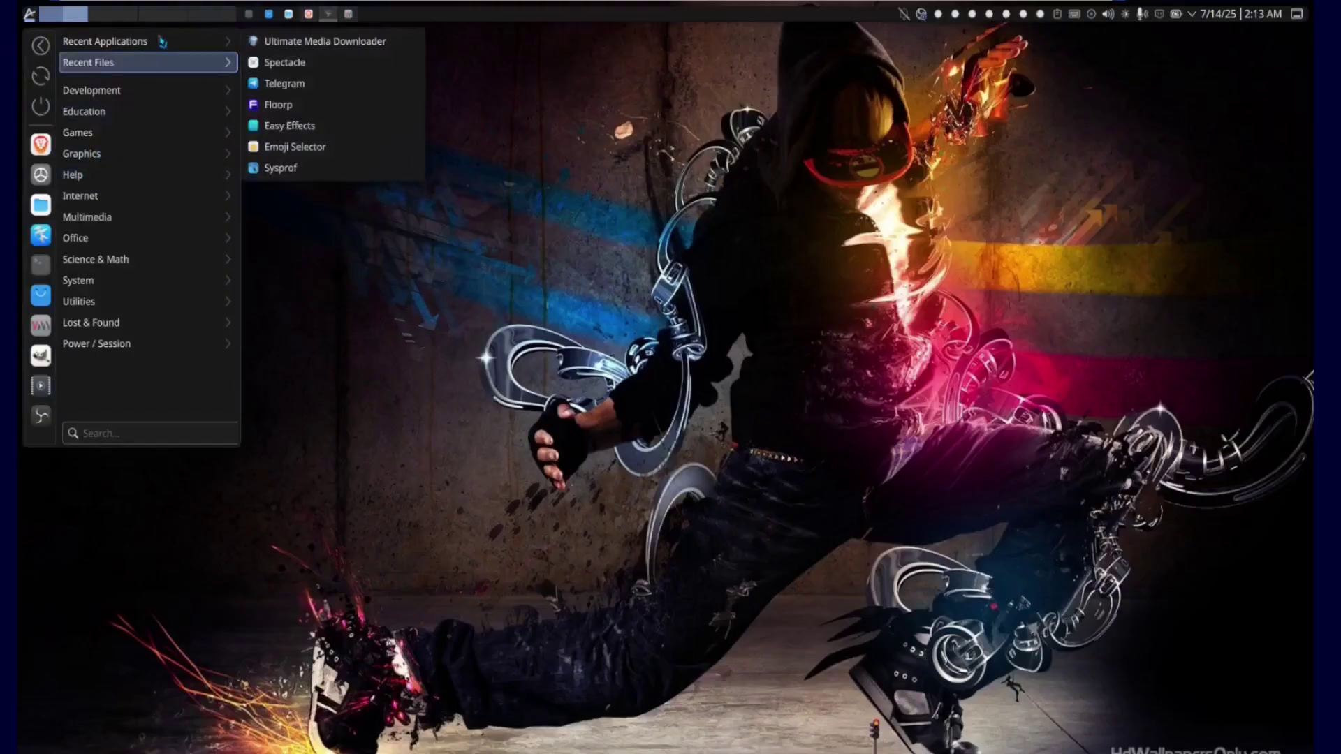
{"action": "mouse_move", "coordinate": [130, 68]}
{"action": "mouse_move", "coordinate": [122, 143]}
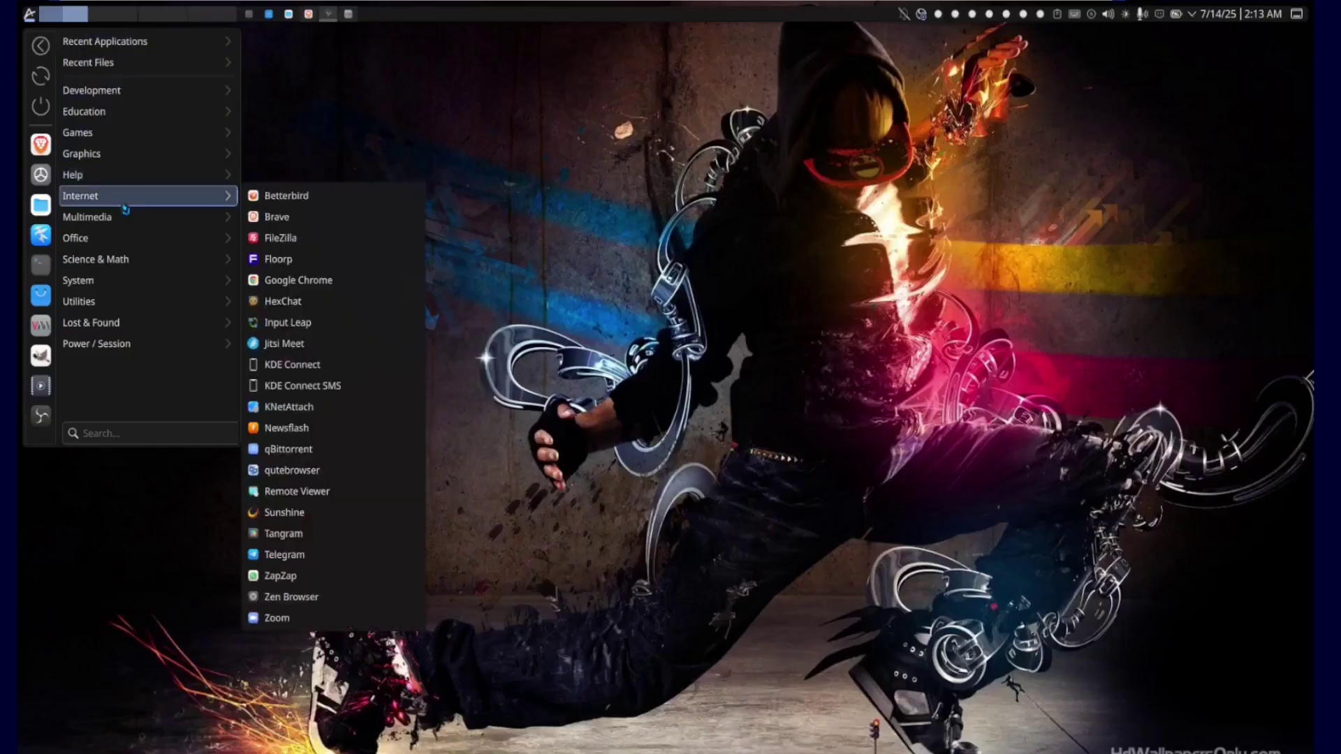
{"action": "mouse_move", "coordinate": [213, 218]}
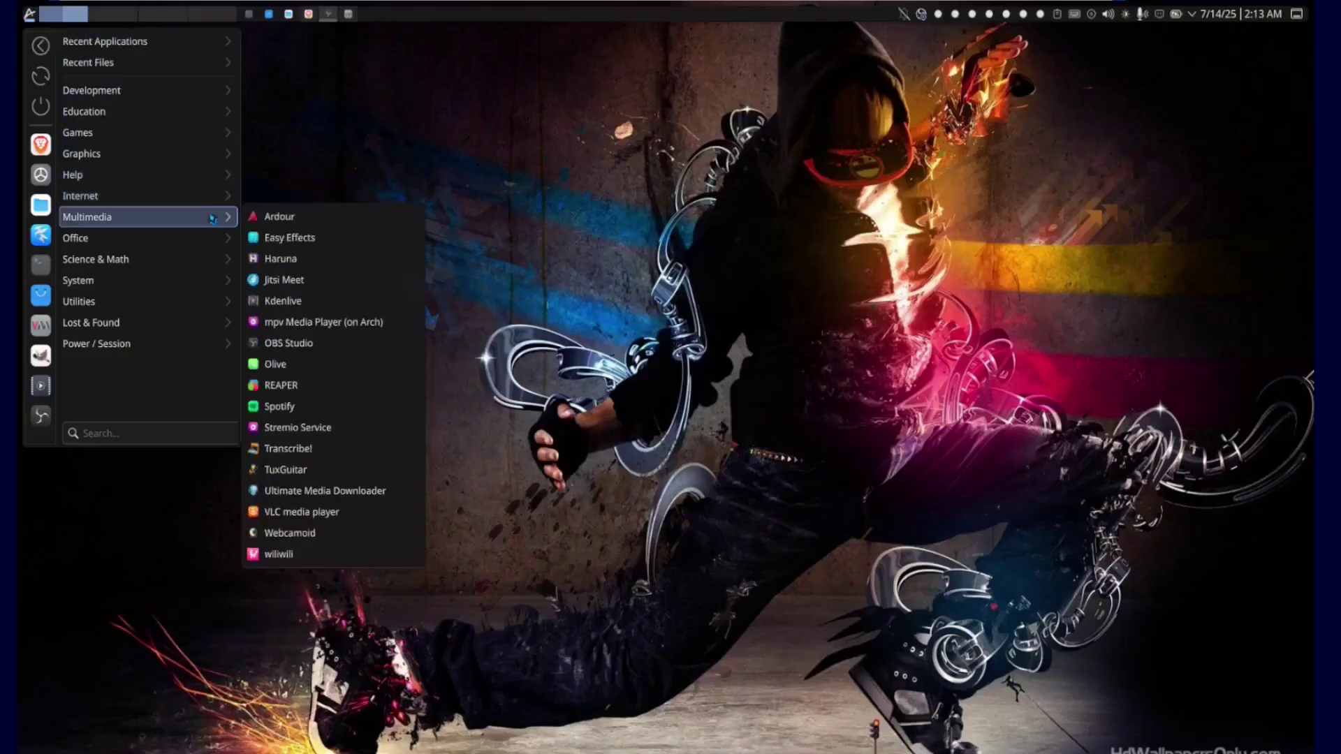